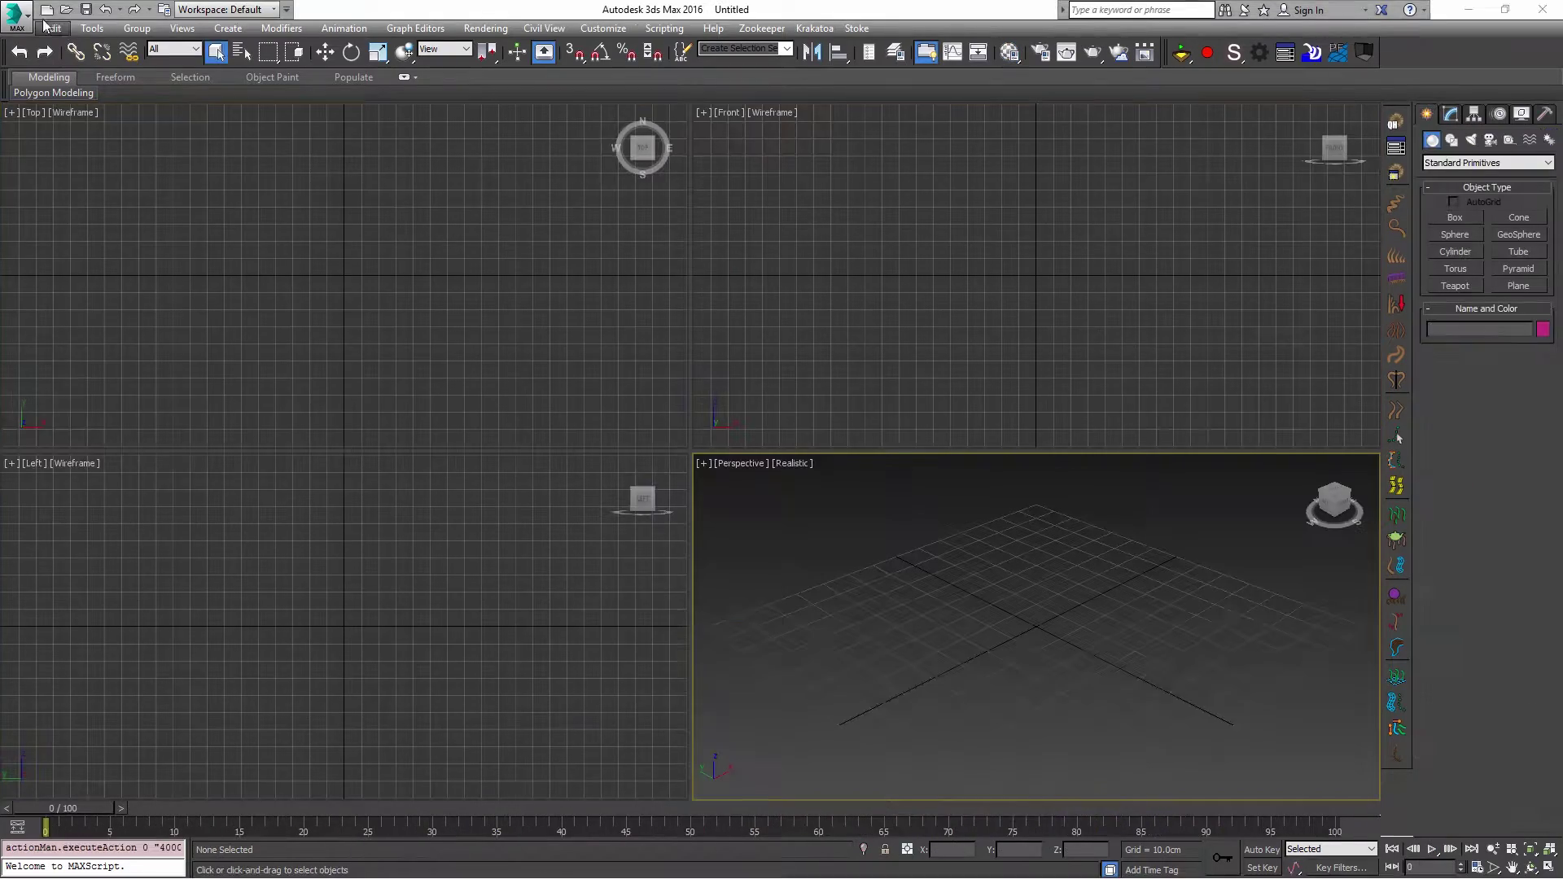
# Step: Open magma_flow.max from the recent files list
pyautogui.click(17, 17)
pyautogui.click(176, 99)
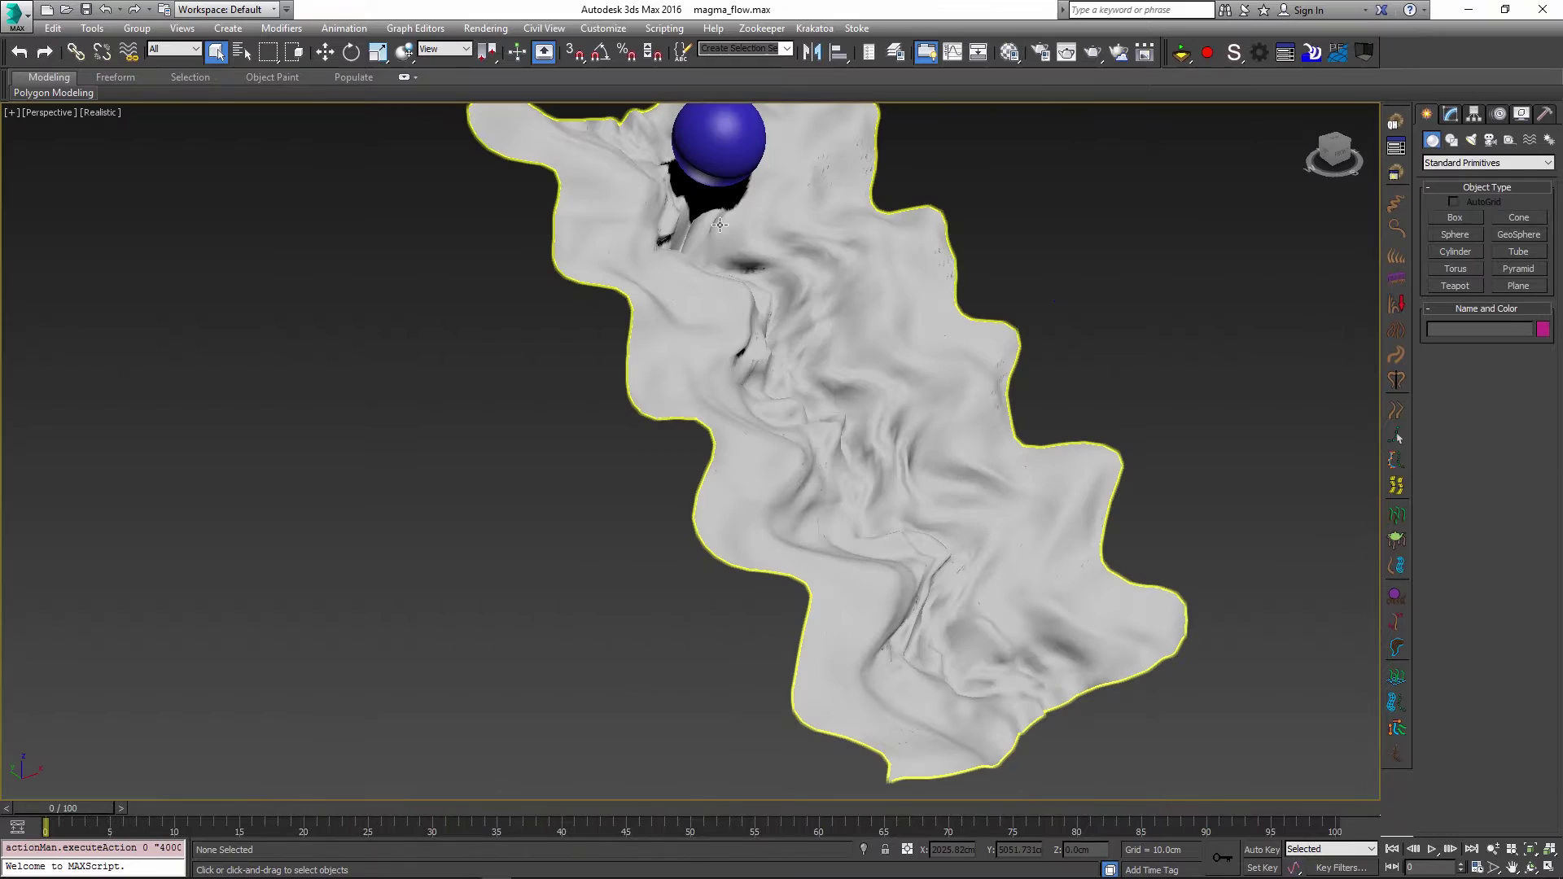
# Step: Inspect Sphere001's Lucid fluid modifier and Plane001's collision stack, then reselect the sphere
pyautogui.click(547, 408)
pyautogui.keyDown('alt'); pyautogui.moveTo(546, 407); pyautogui.dragTo(444, 426, button='middle'); pyautogui.keyUp('alt')
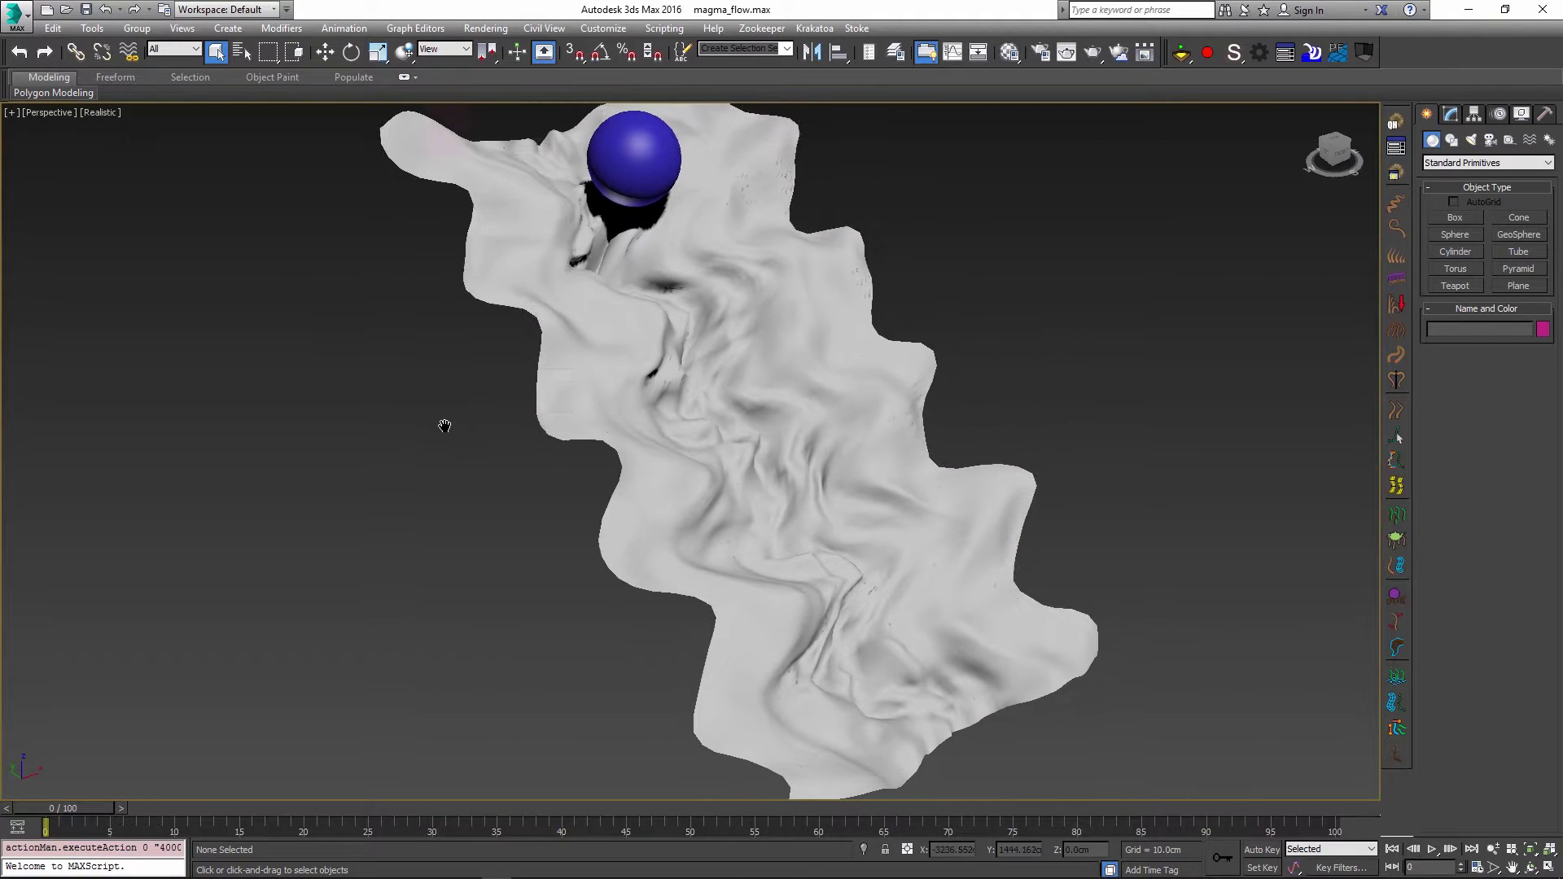
pyautogui.click(635, 171)
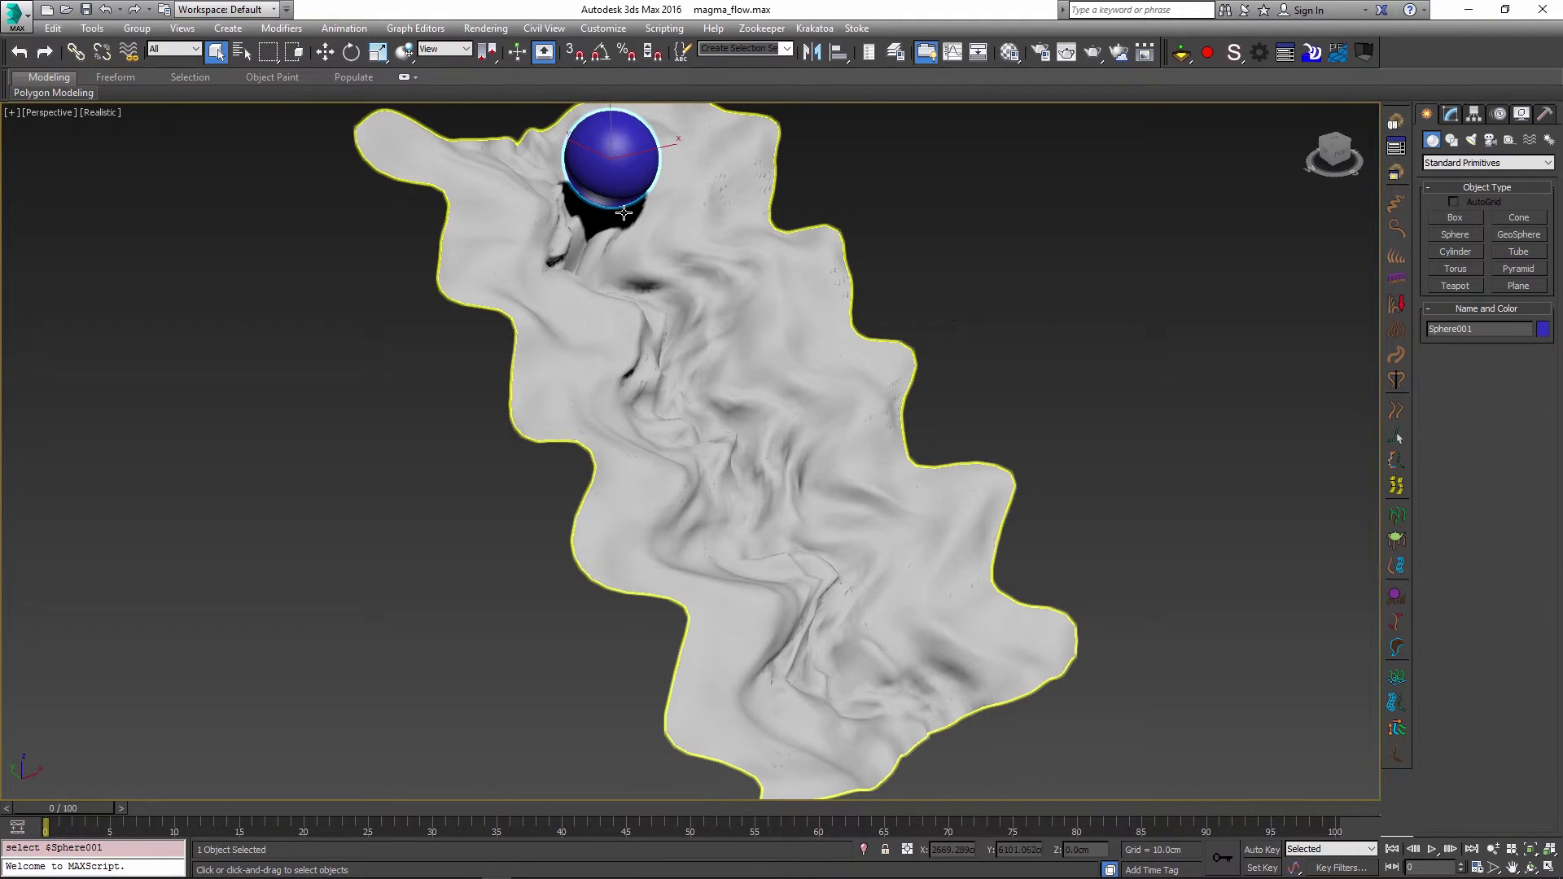
pyautogui.click(1451, 114)
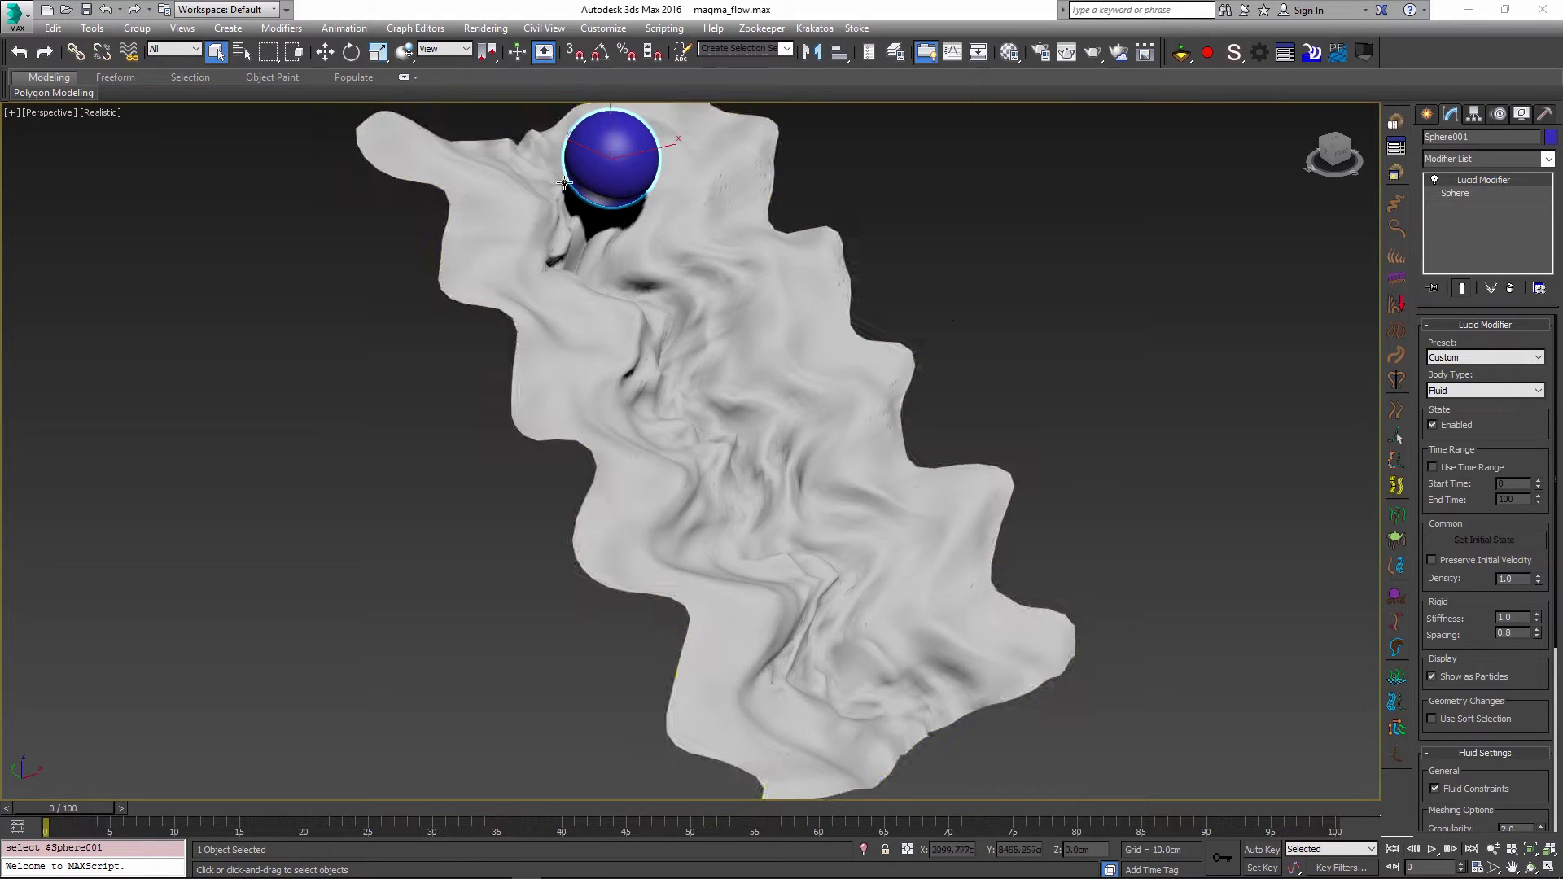
pyautogui.click(747, 287)
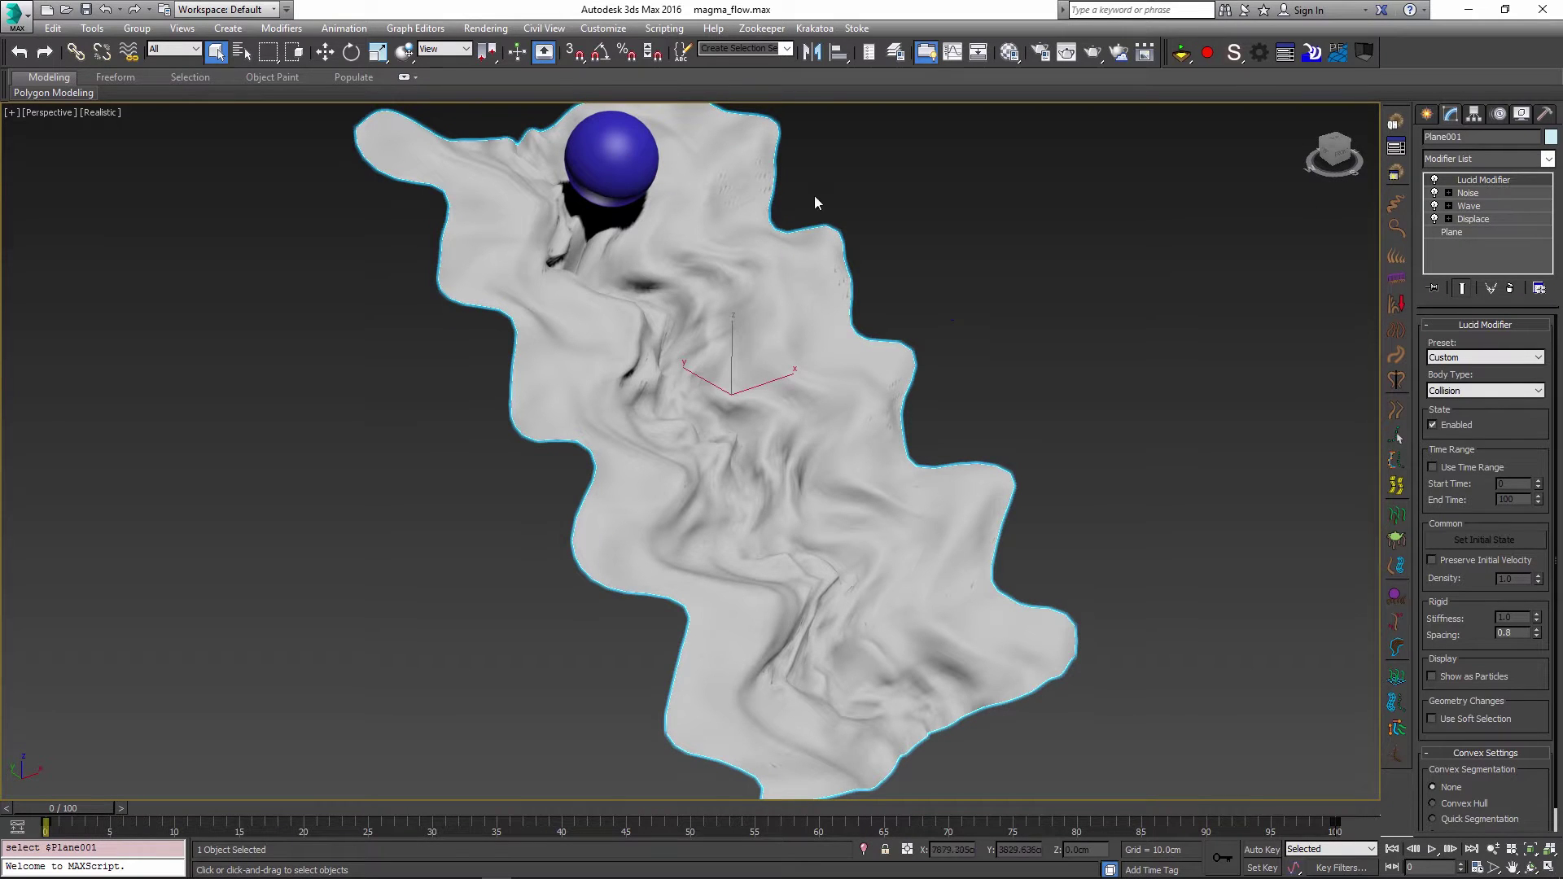
pyautogui.click(611, 157)
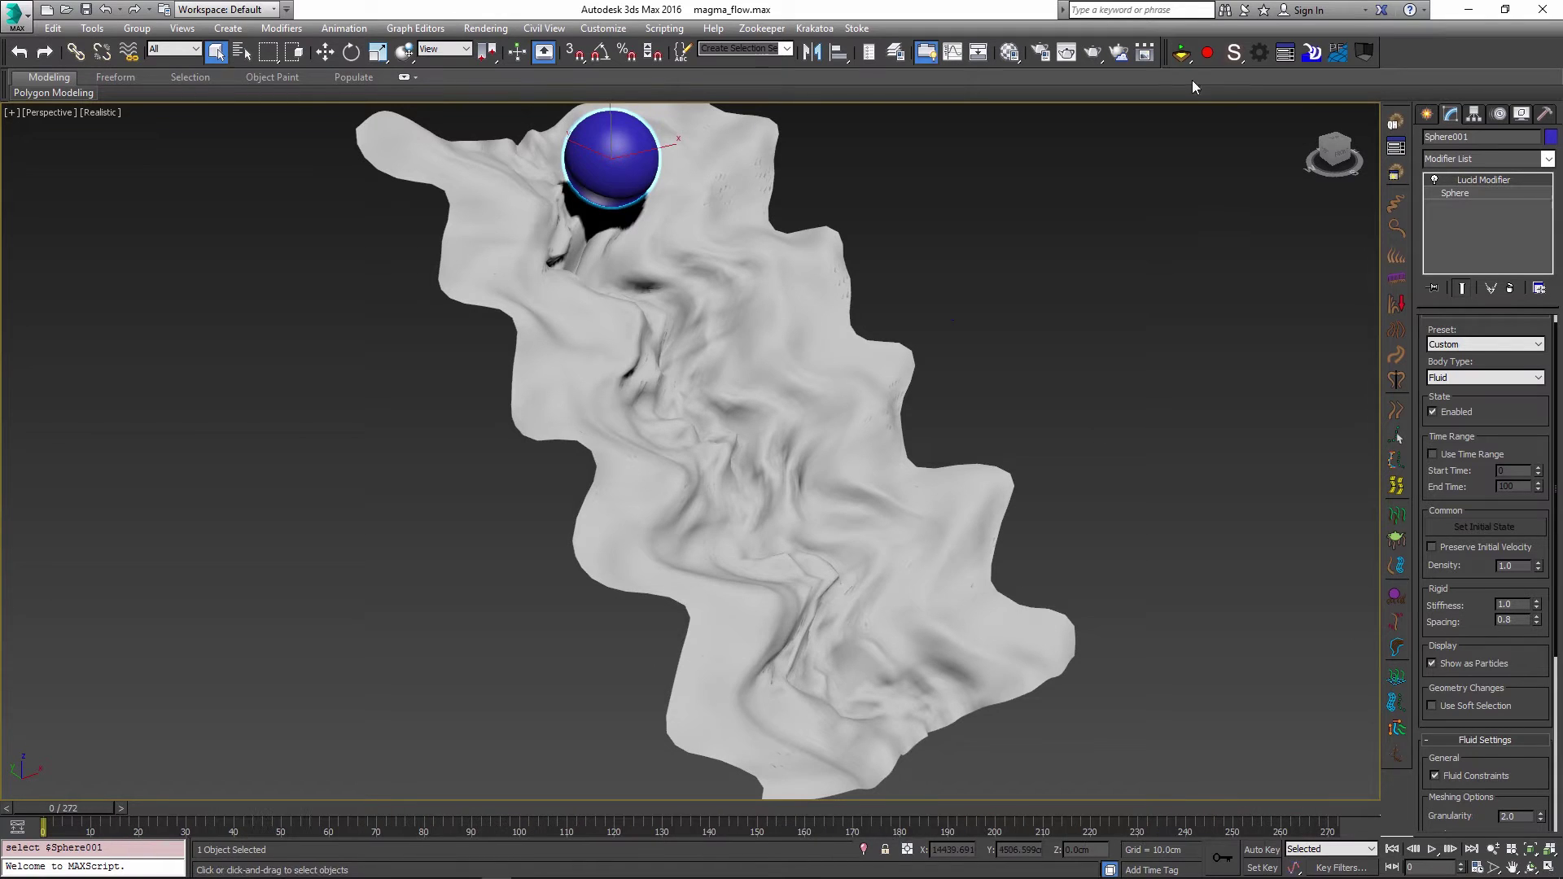
# Step: Run the Lucid simulation, stop it, and reframe the view on the ravine
pyautogui.click(1207, 52)
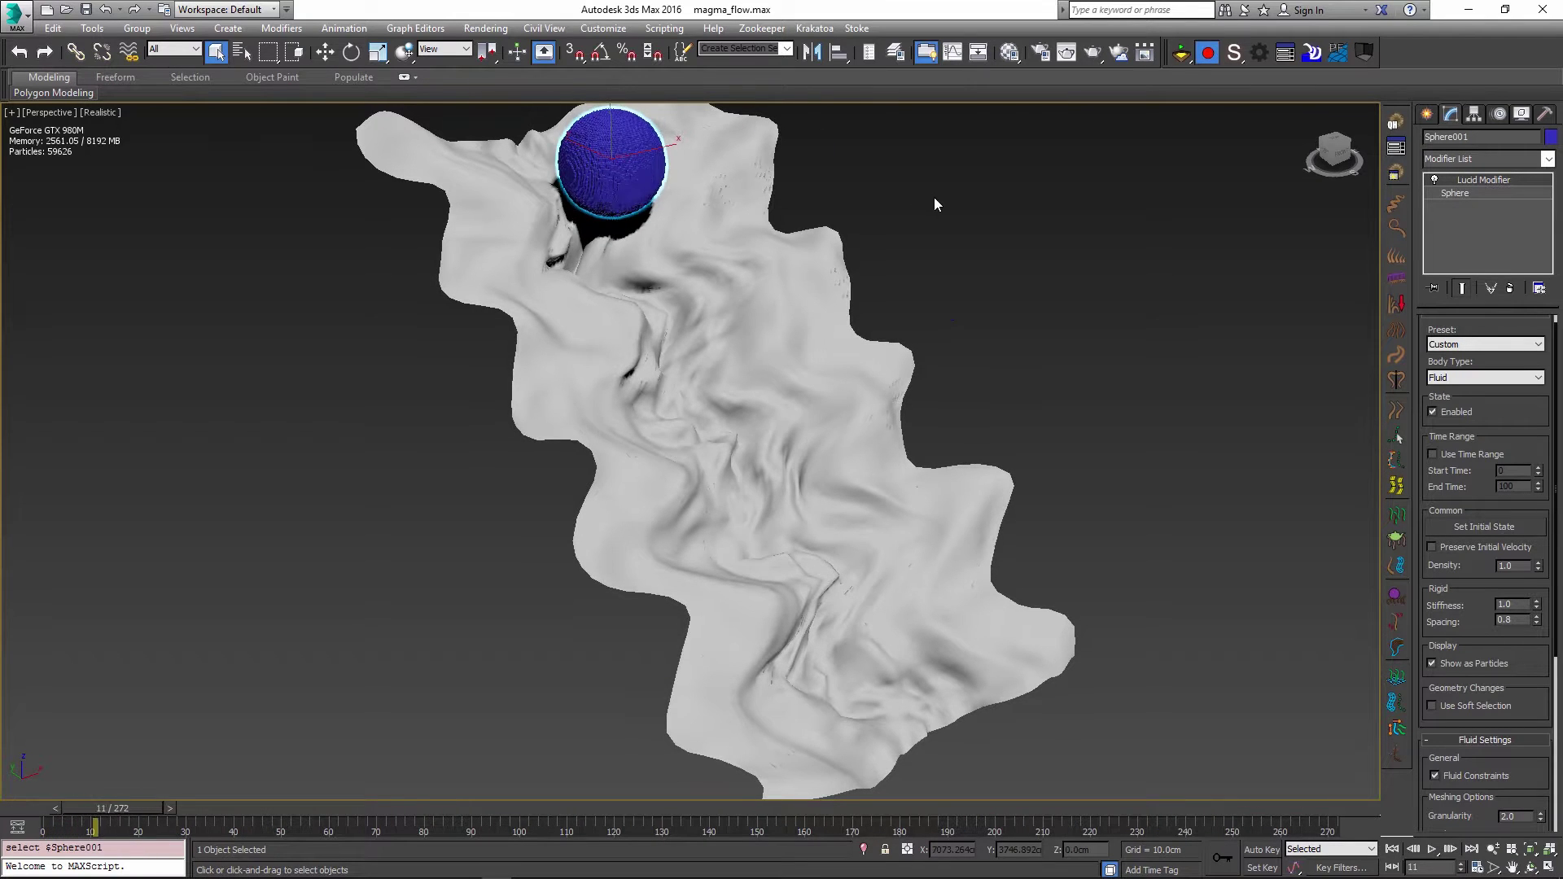
pyautogui.press('Escape')
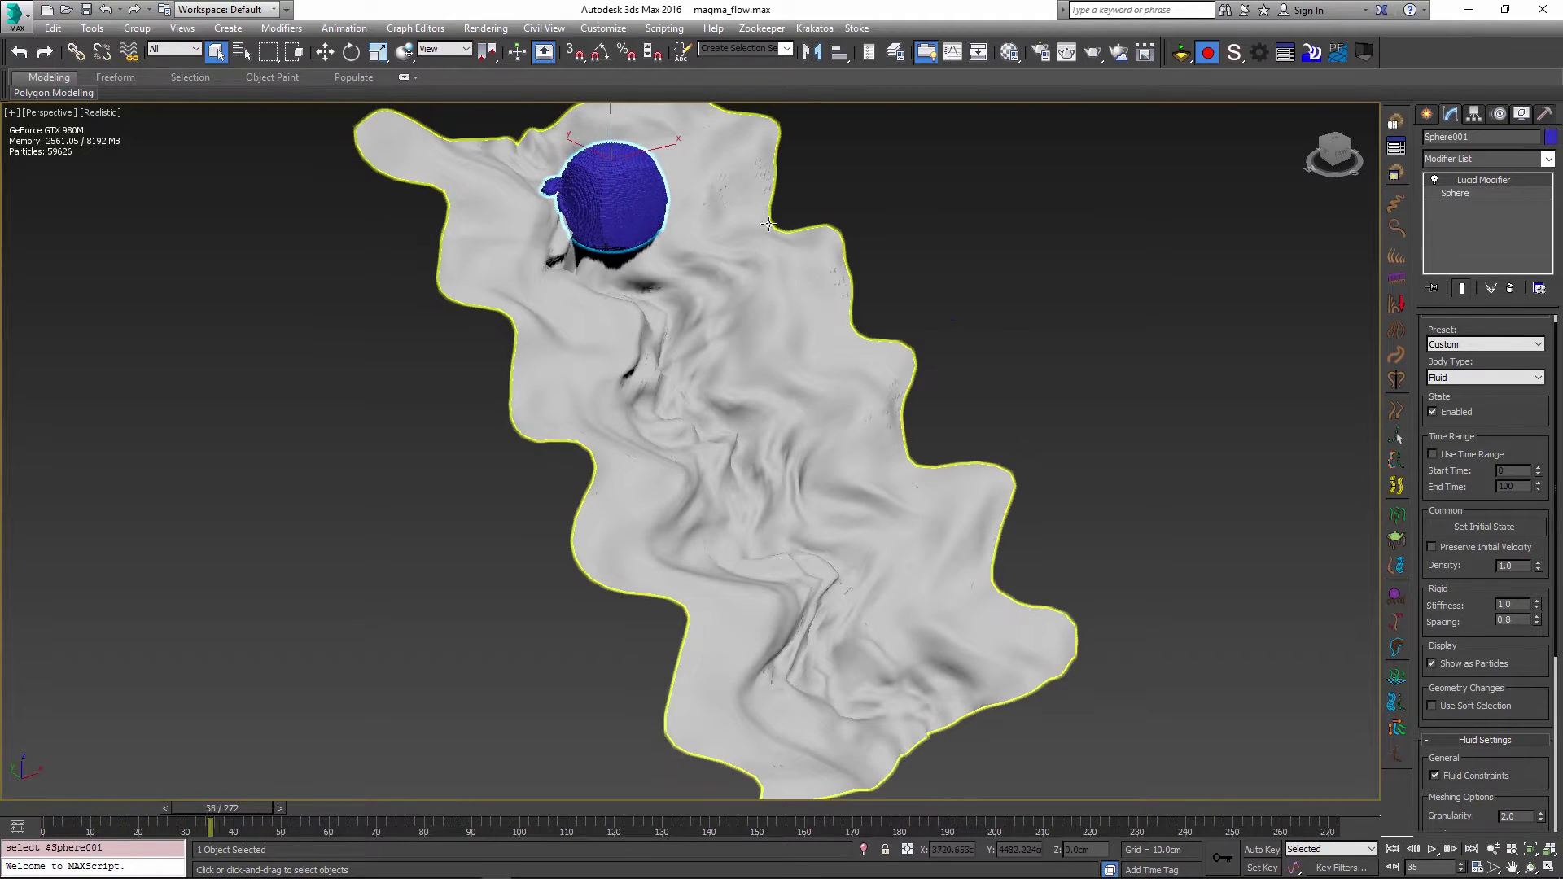
pyautogui.keyDown('alt'); pyautogui.moveTo(711, 457); pyautogui.dragTo(959, 479, button='middle'); pyautogui.keyUp('alt')
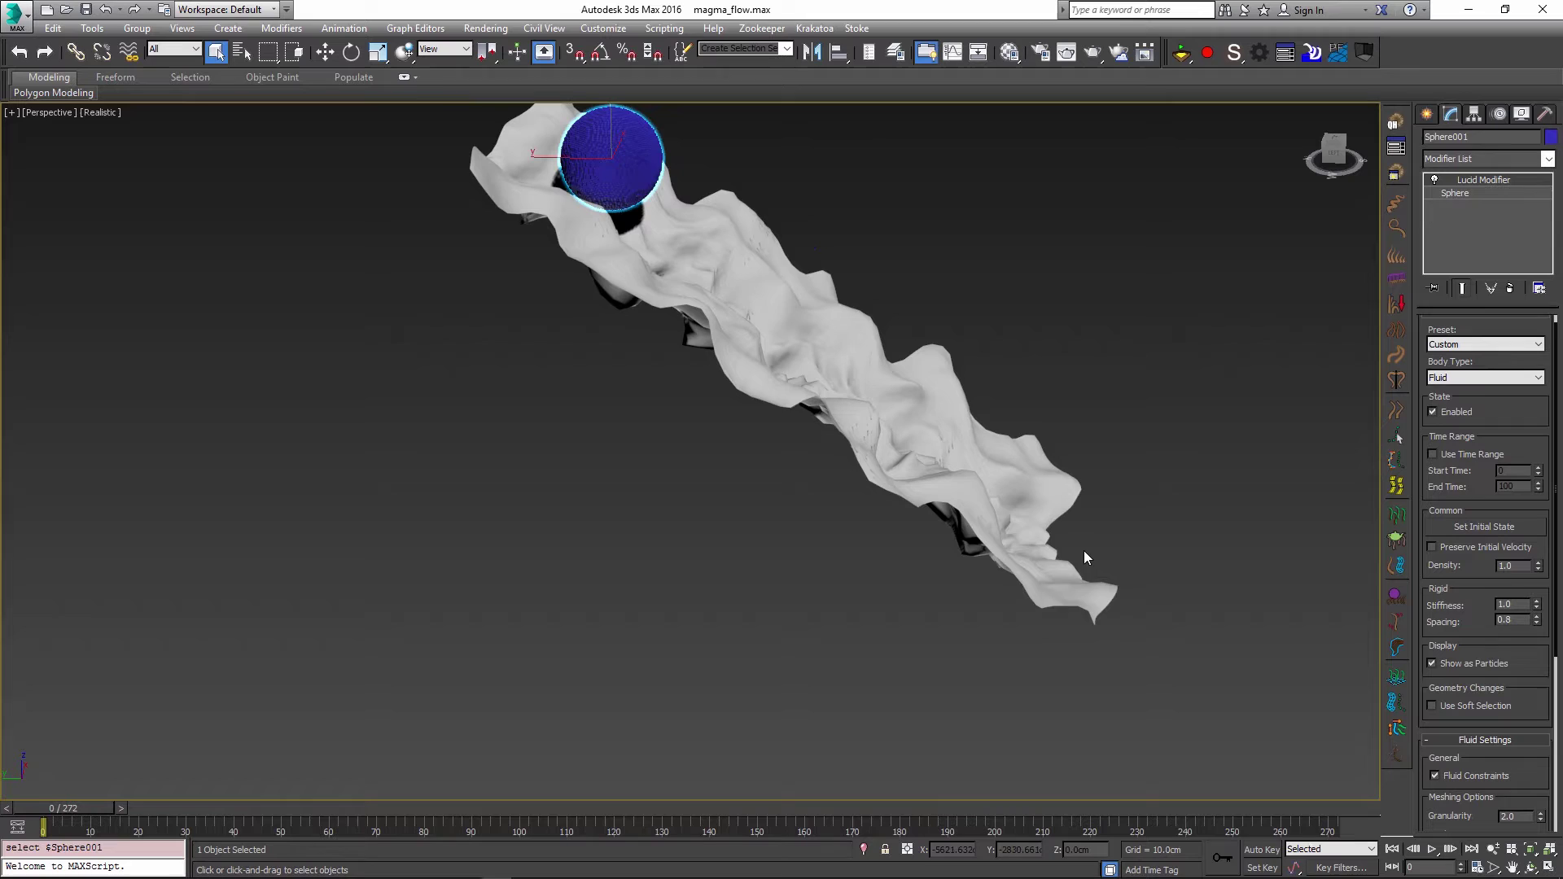
pyautogui.click(1076, 557)
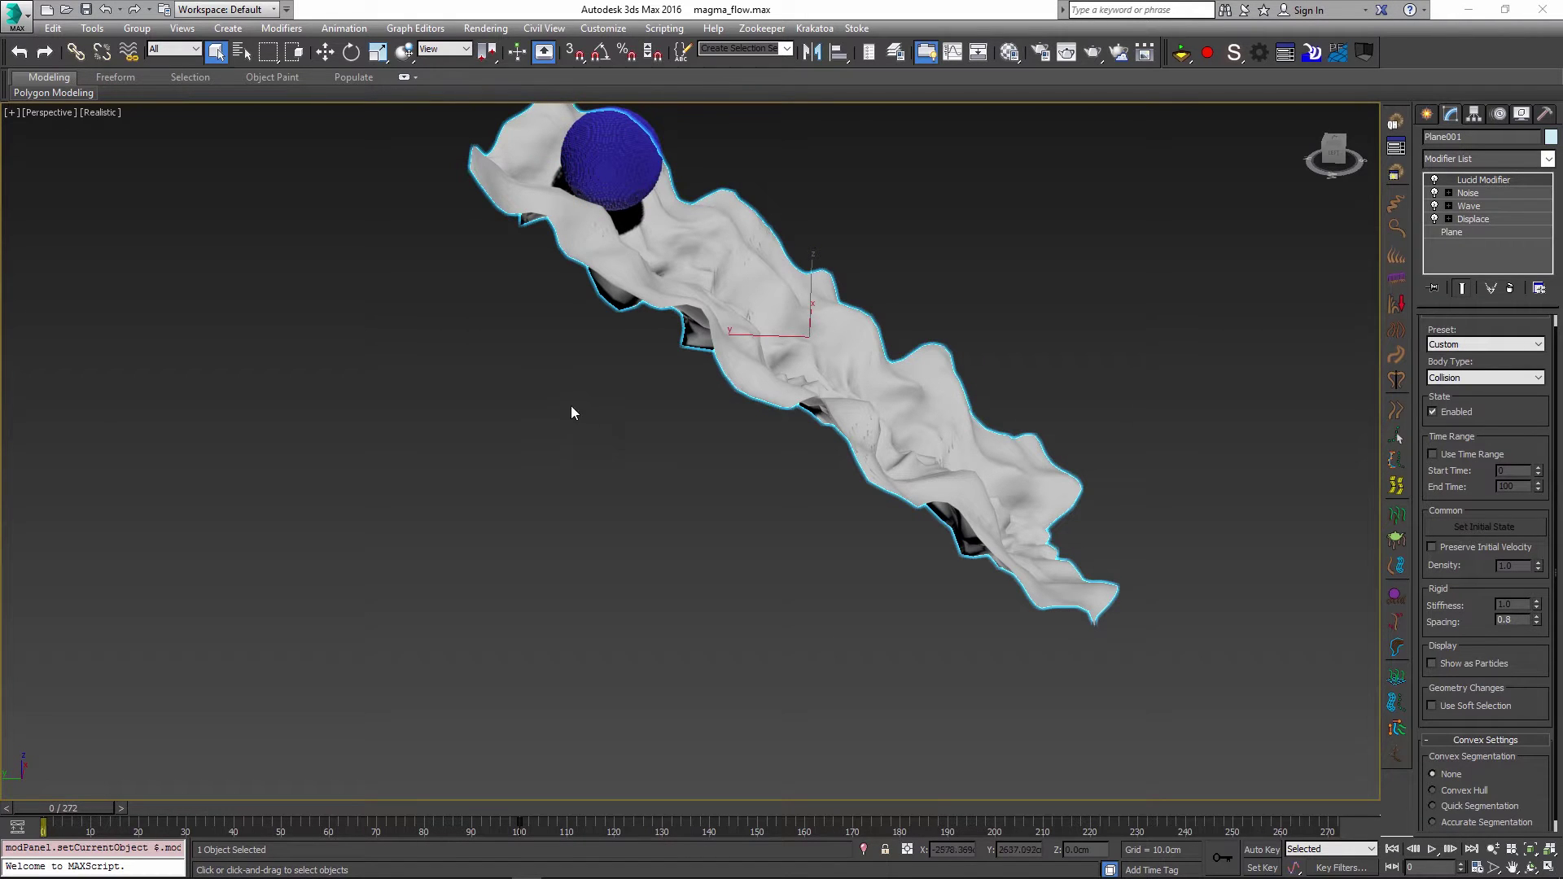
pyautogui.moveTo(763, 476)
pyautogui.keyDown('alt'); pyautogui.mouseDown(button='middle')
pyautogui.moveTo(756, 500)
pyautogui.moveTo(718, 507)
pyautogui.mouseUp(button='middle'); pyautogui.keyUp('alt')
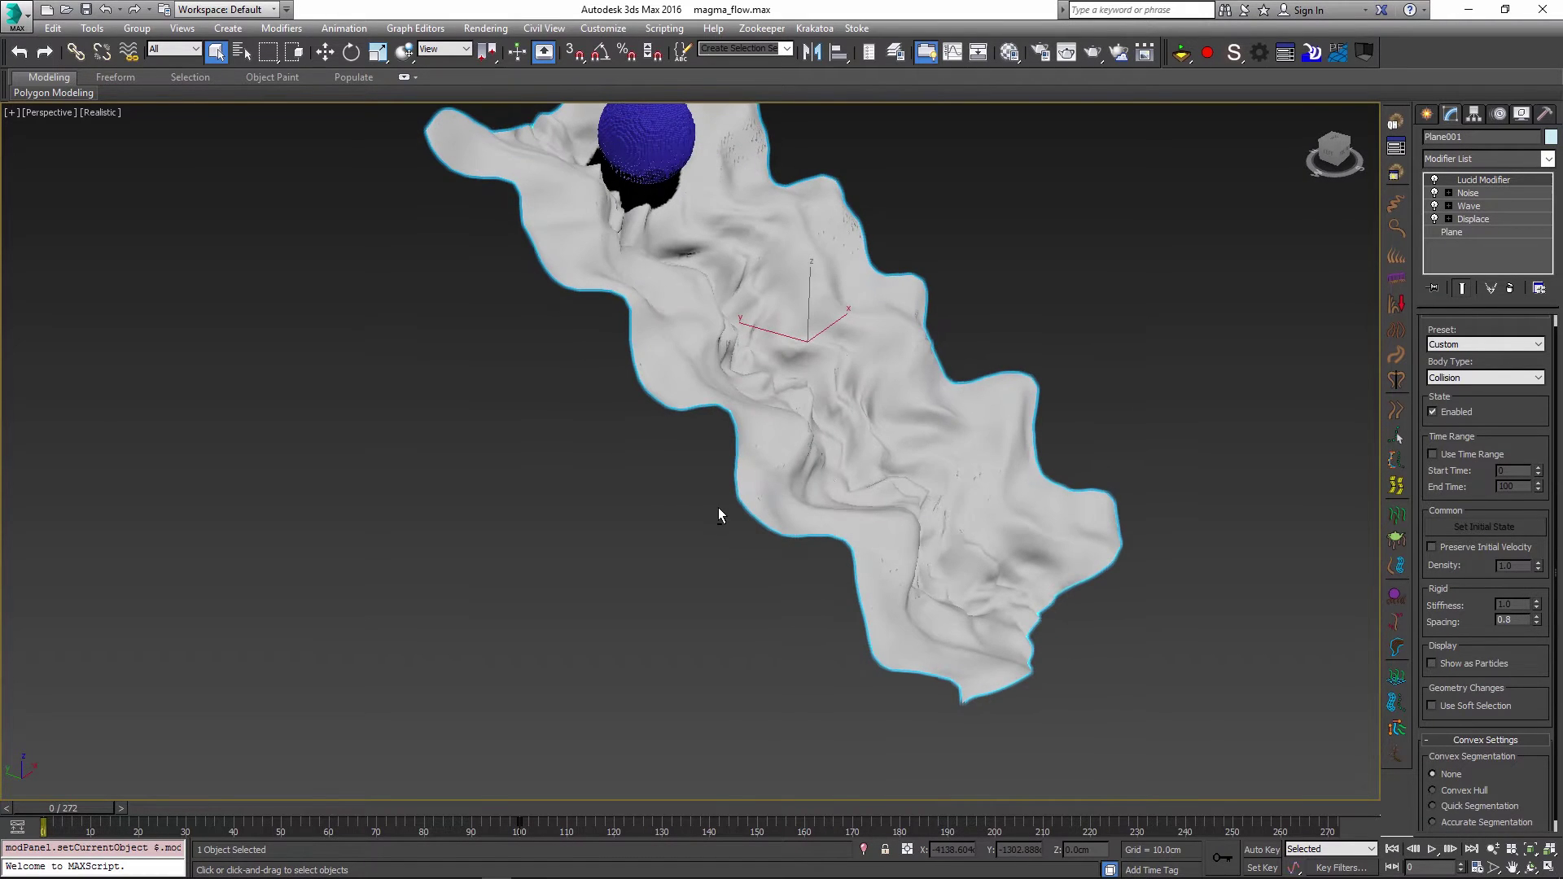
pyautogui.moveTo(611, 284)
pyautogui.mouseDown(button='middle')
pyautogui.moveTo(653, 404)
pyautogui.moveTo(170, 695)
pyautogui.mouseUp(button='middle')
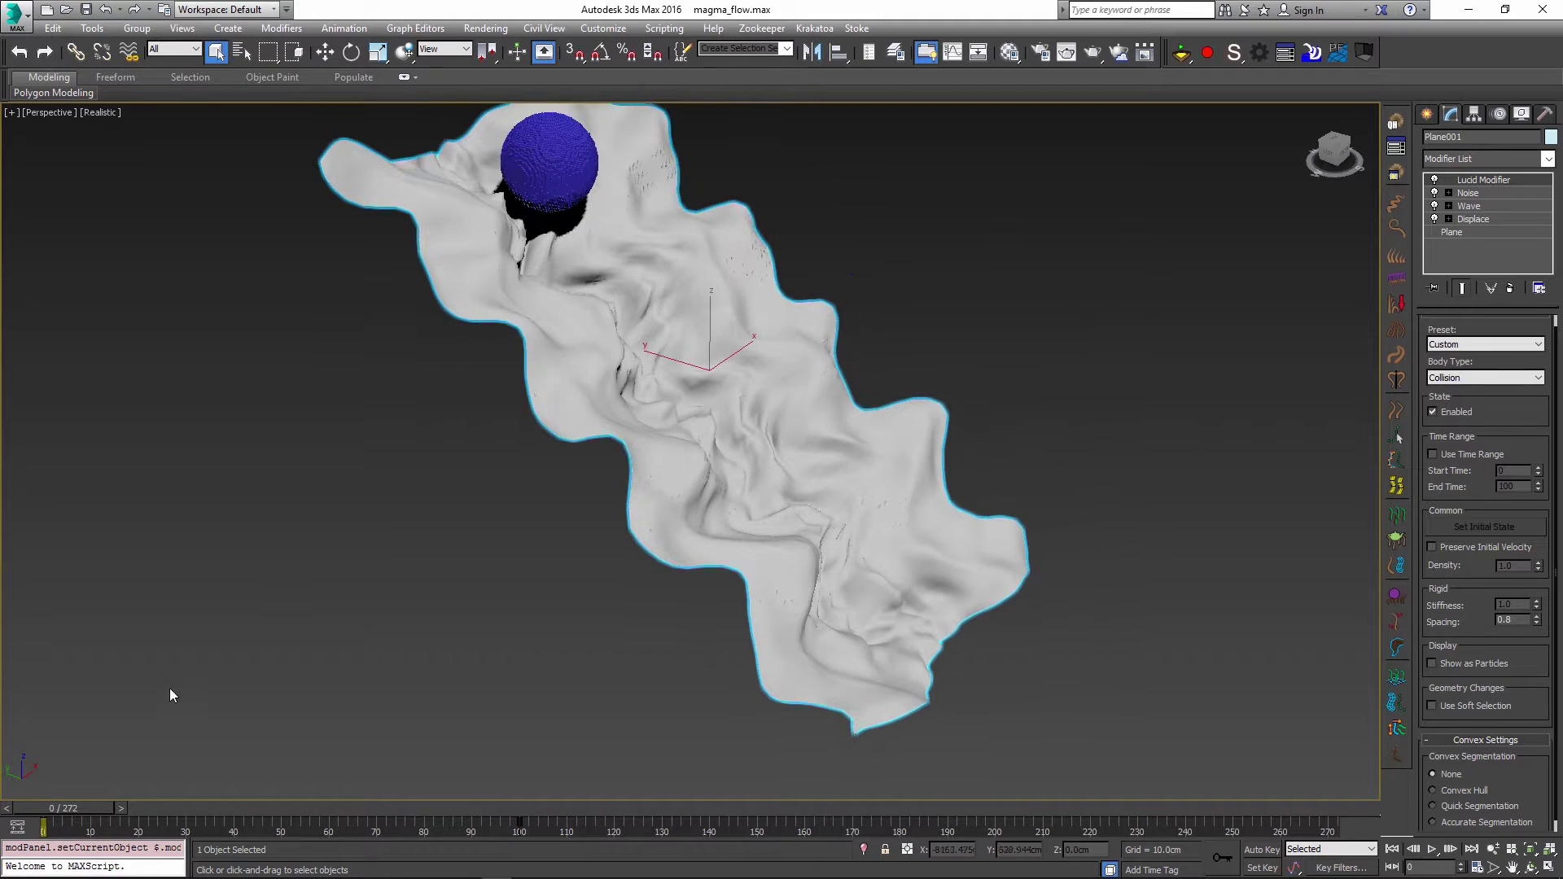
# Step: Play back and scrub through the simulated blob sliding down the ravine
pyautogui.click(1432, 849)
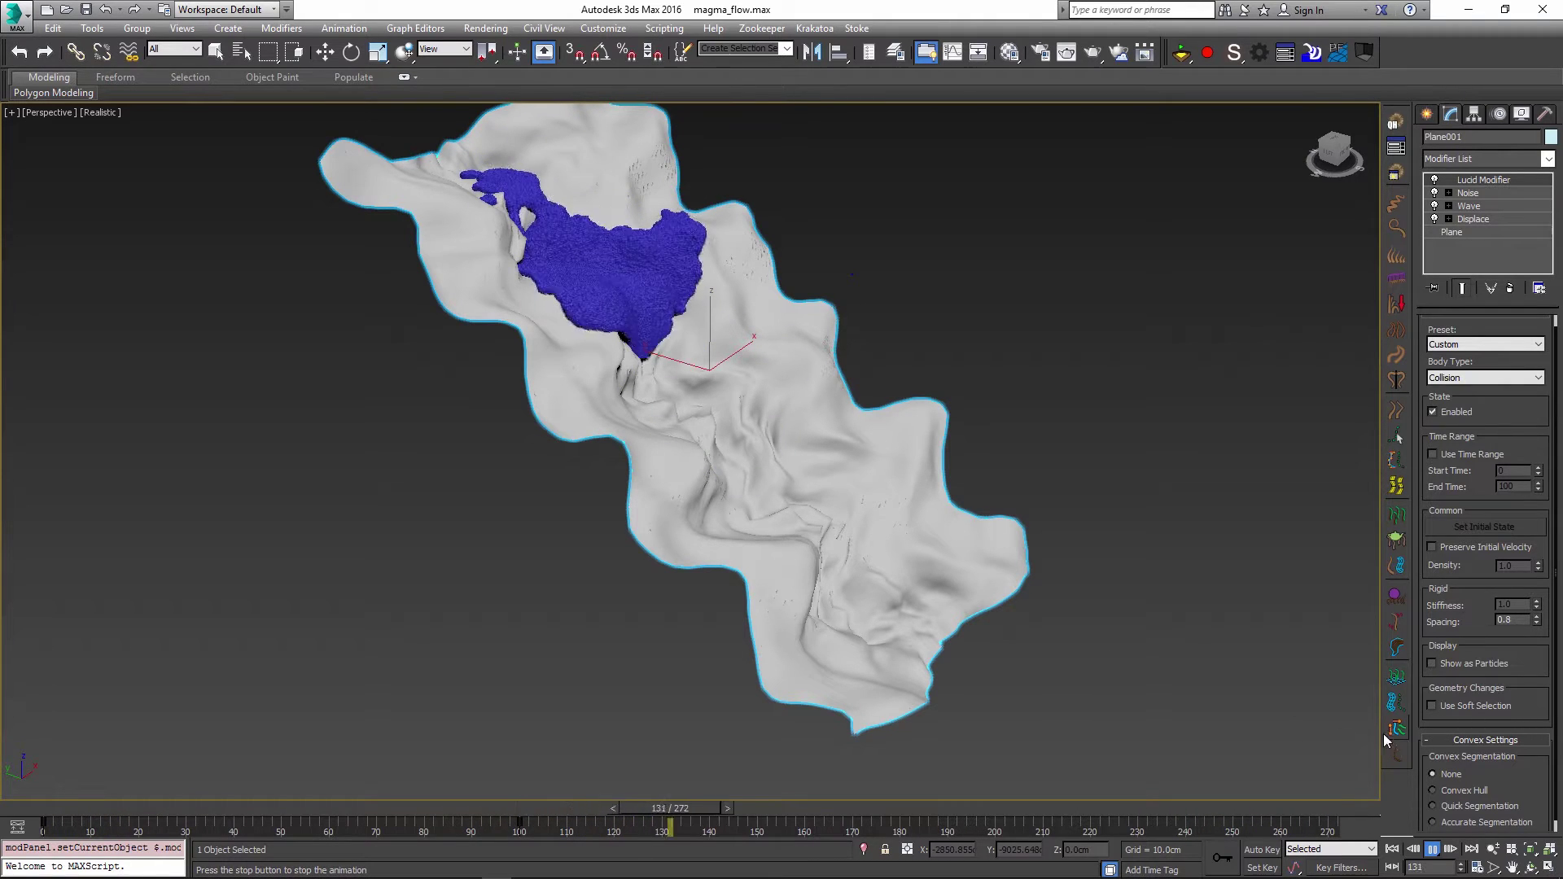
pyautogui.click(1432, 849)
pyautogui.moveTo(773, 812); pyautogui.dragTo(687, 815)
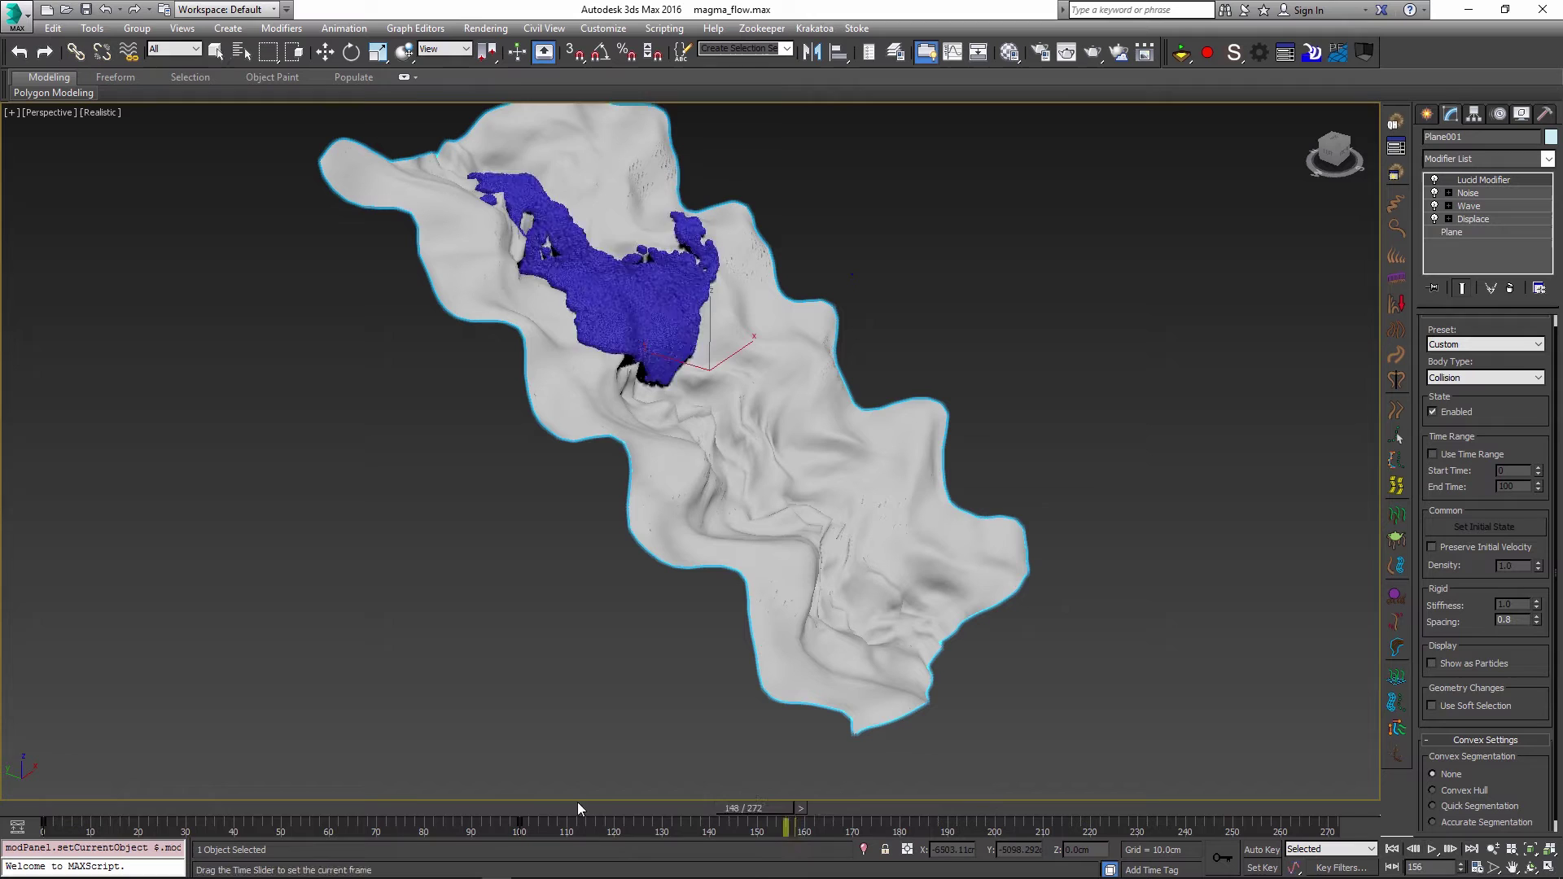
pyautogui.moveTo(883, 838); pyautogui.dragTo(138, 832)
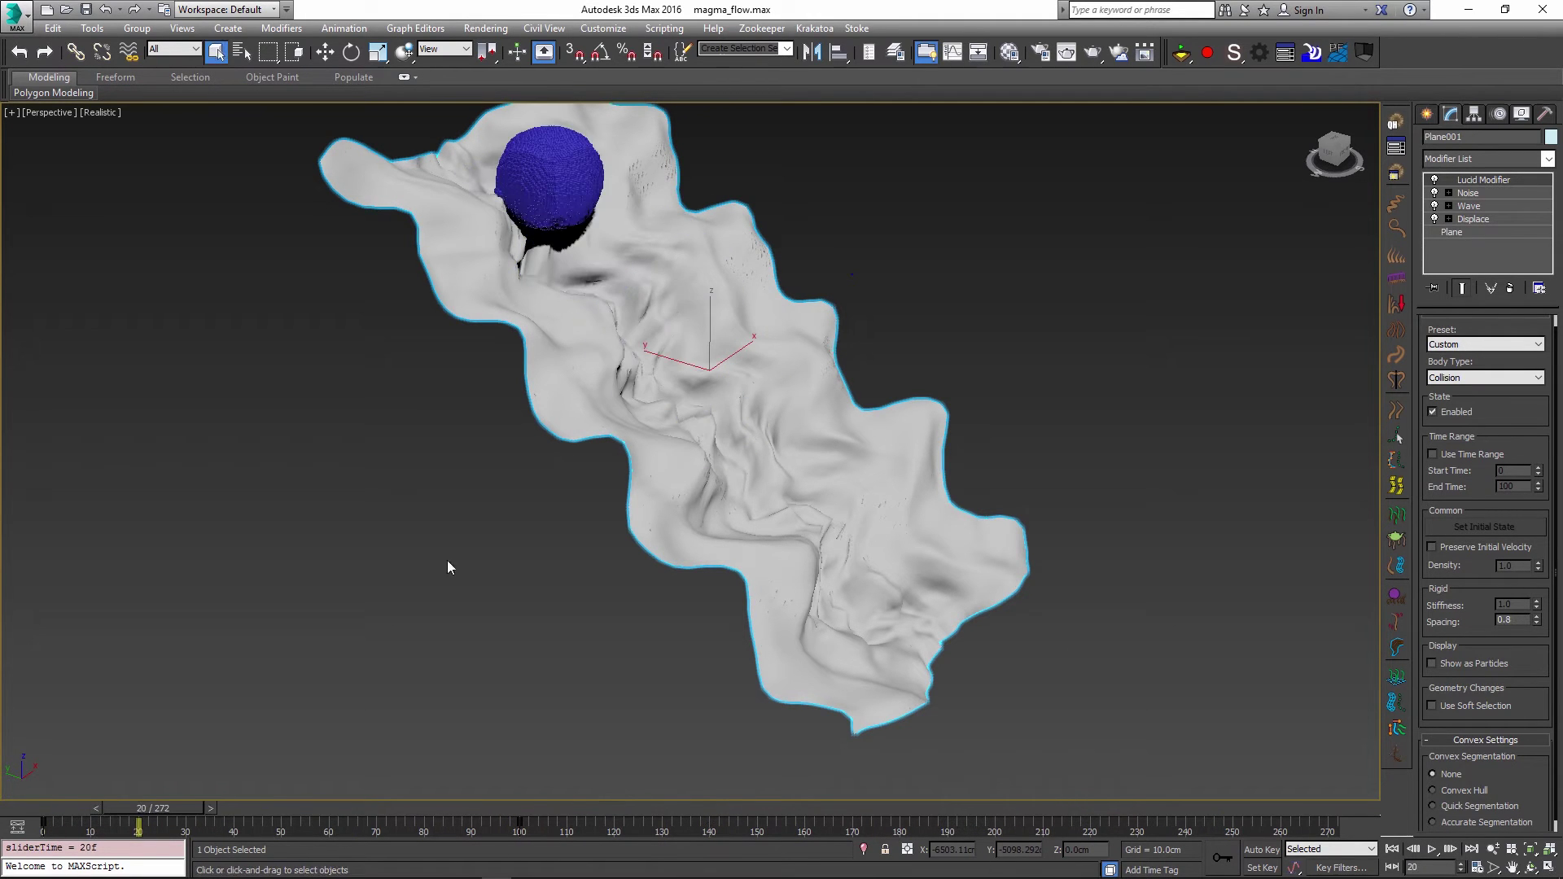
# Step: Turn off Sphere001's Fluid Constraints and extend the animation to 511 frames
pyautogui.click(550, 183)
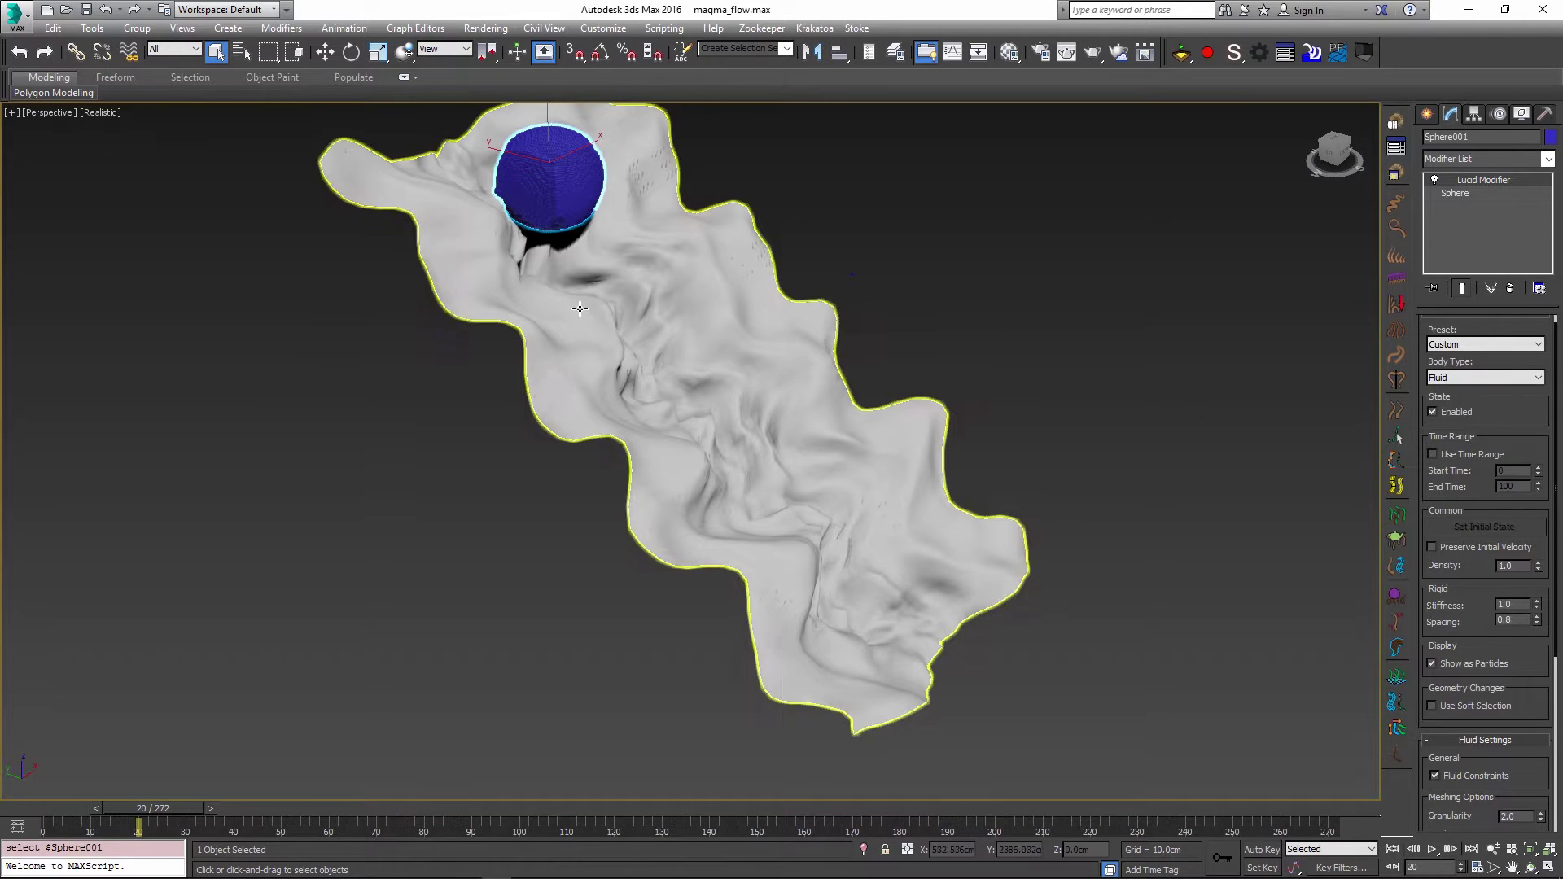
pyautogui.scroll(-2, 1444, 679)
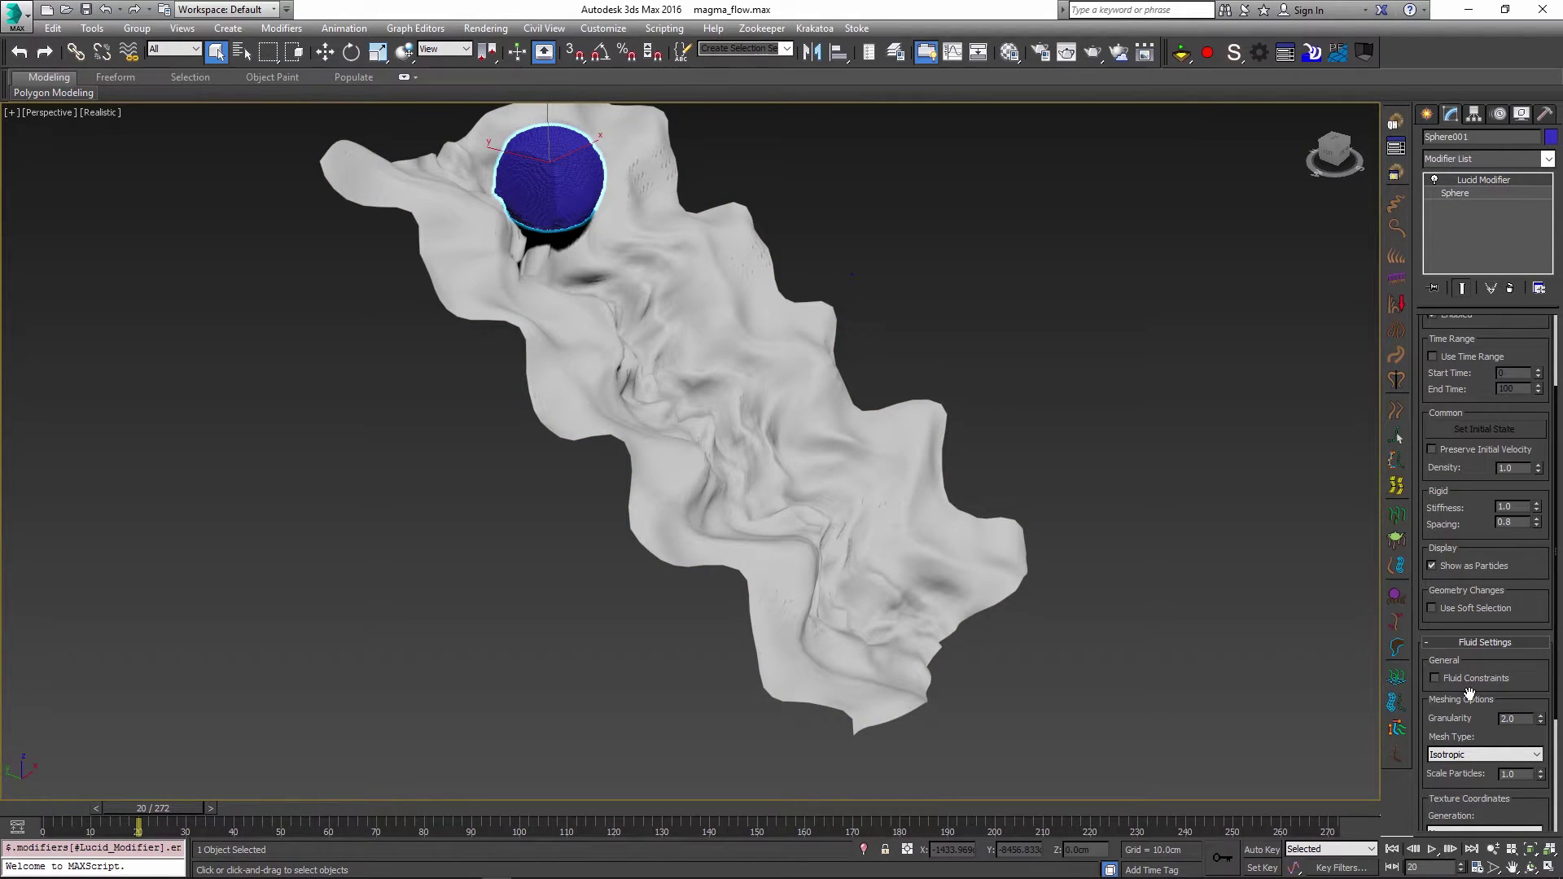
pyautogui.scroll(-1, 1475, 691)
pyautogui.moveTo(1475, 688); pyautogui.dragTo(1450, 681)
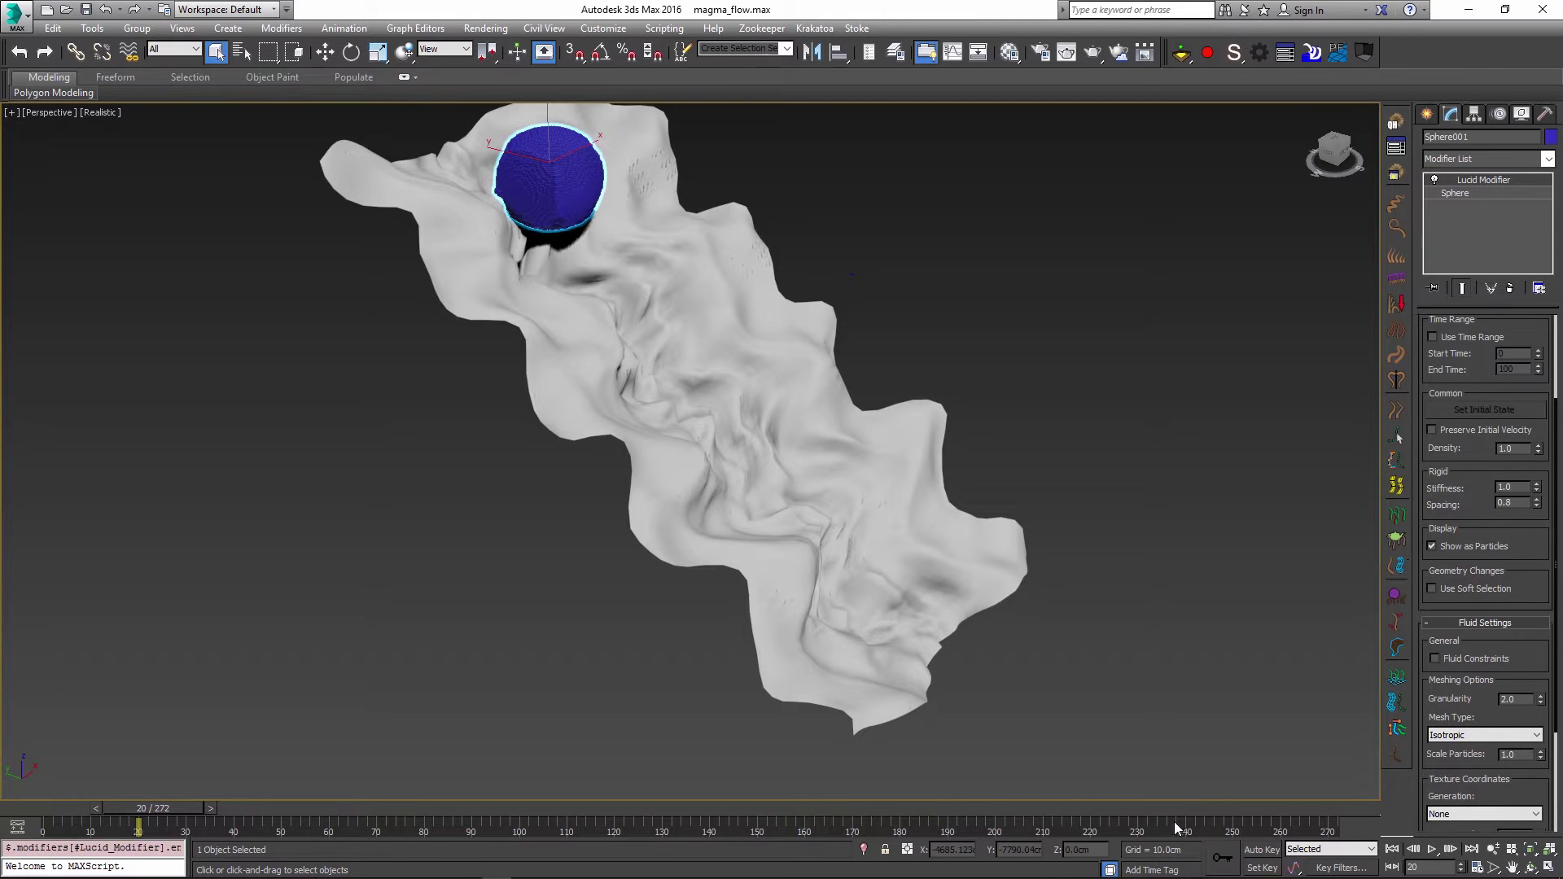
pyautogui.keyDown('ctrl'); pyautogui.keyDown('alt'); pyautogui.moveTo(1164, 832); pyautogui.dragTo(639, 818, button='right'); pyautogui.keyUp('alt'); pyautogui.keyUp('ctrl')
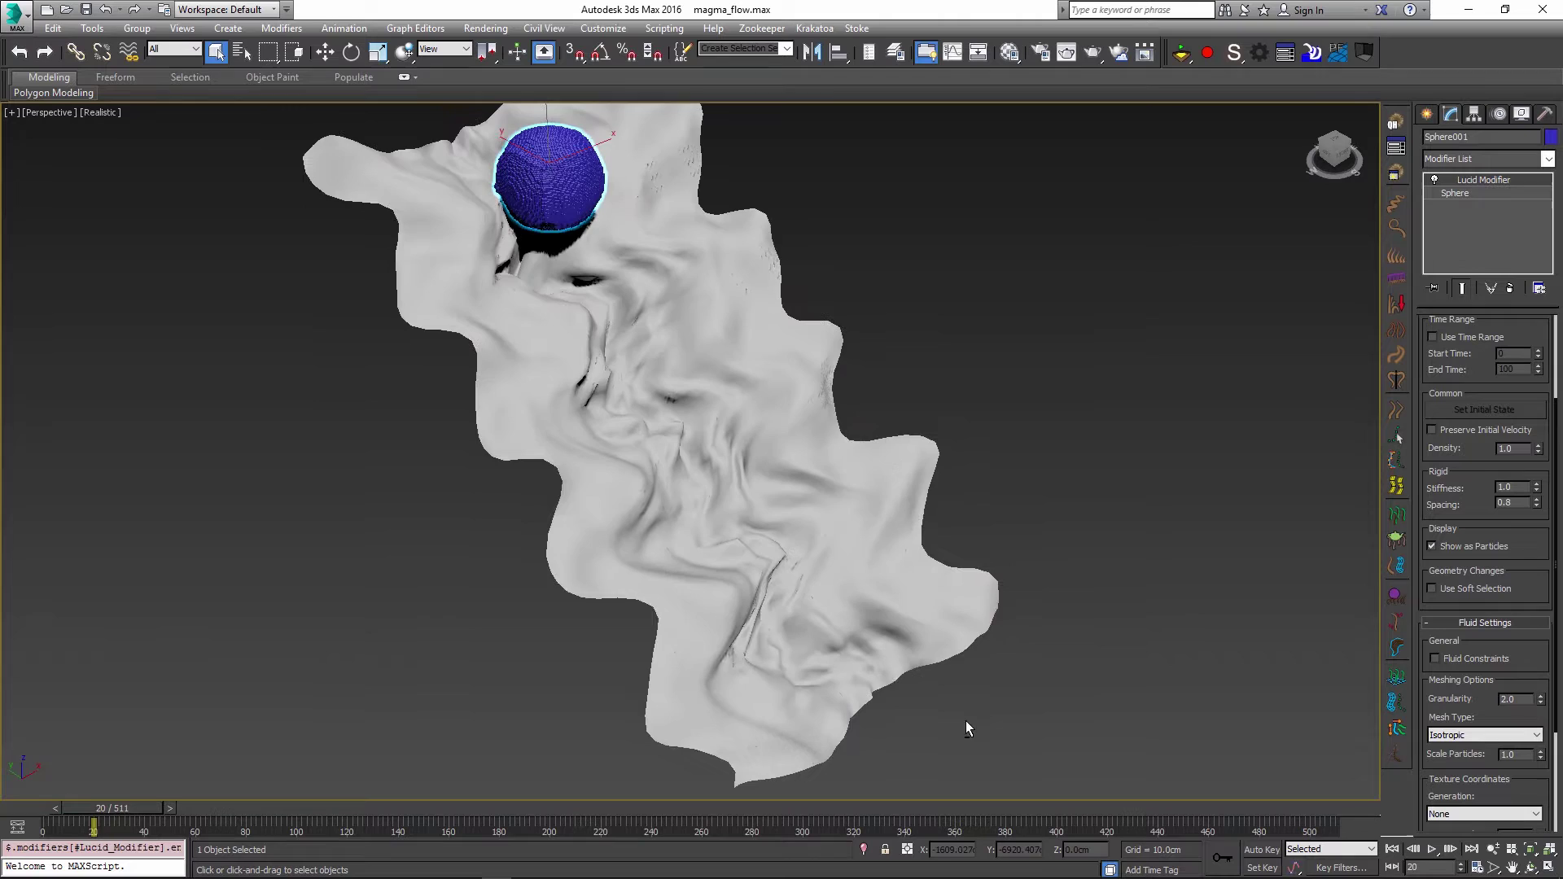
pyautogui.moveTo(966, 721); pyautogui.dragTo(951, 609, button='middle')
pyautogui.scroll(-2, 952, 608)
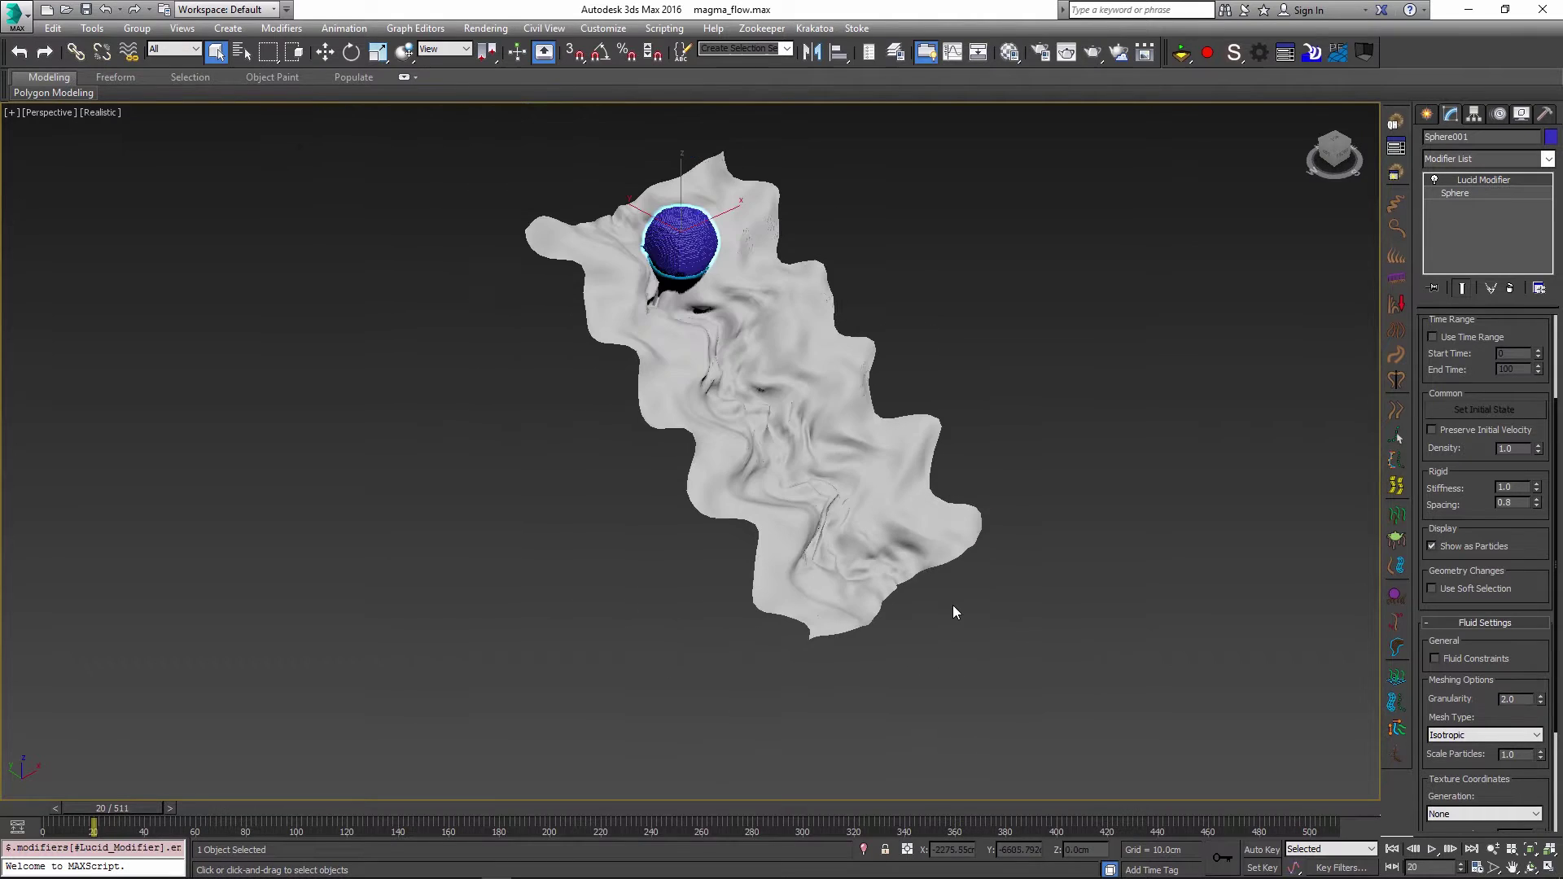
# Step: Add a global Lucid collision sandbox and set its box length to 17600
pyautogui.click(1370, 55)
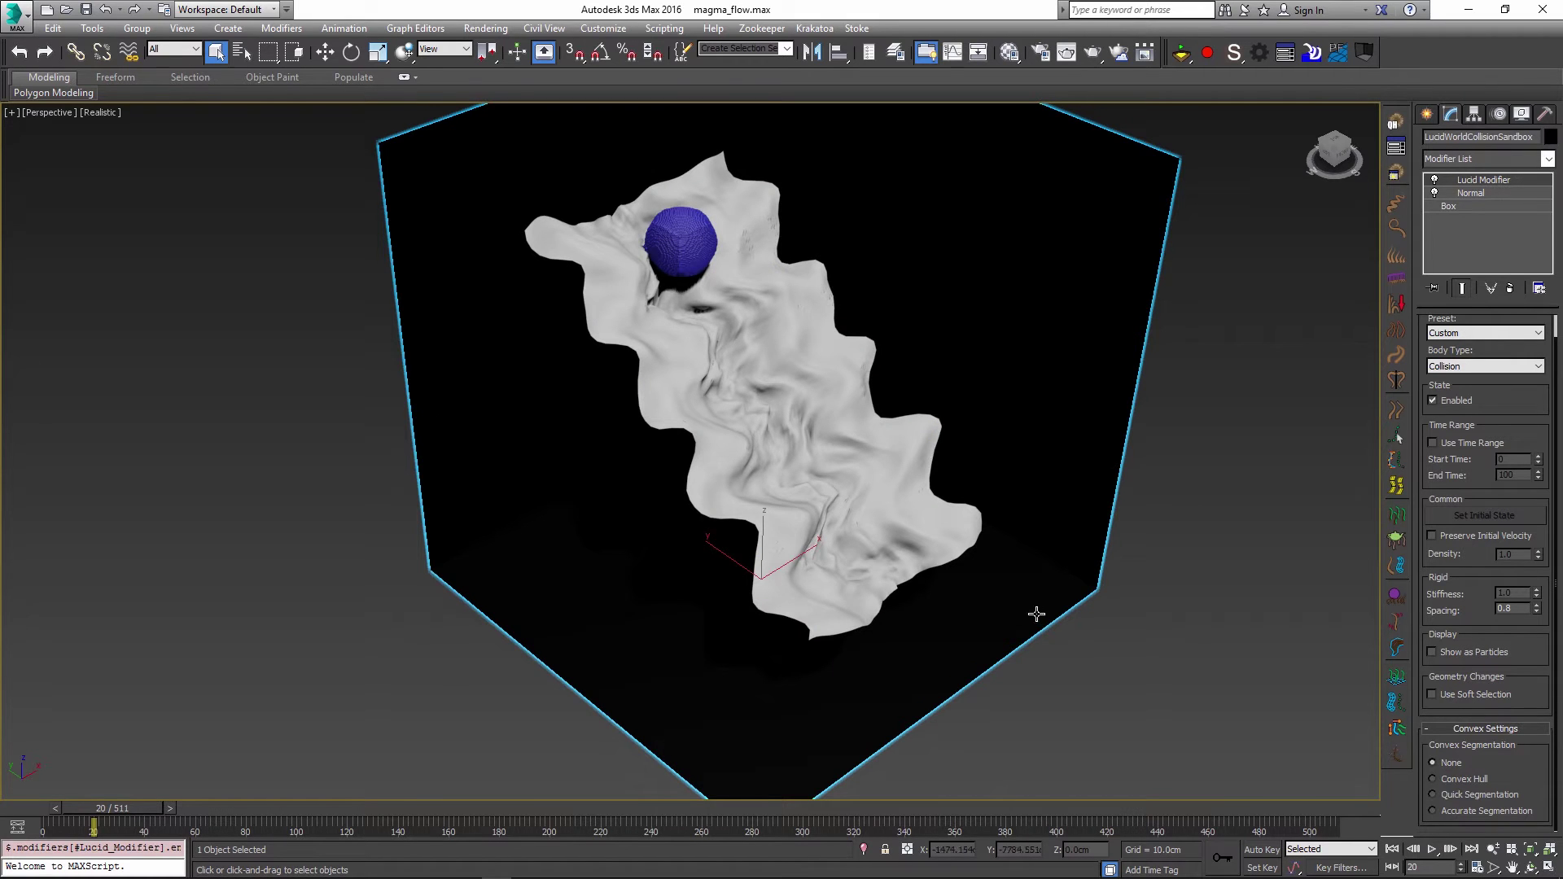
pyautogui.keyDown('alt'); pyautogui.moveTo(860, 665); pyautogui.dragTo(932, 631, button='middle'); pyautogui.keyUp('alt')
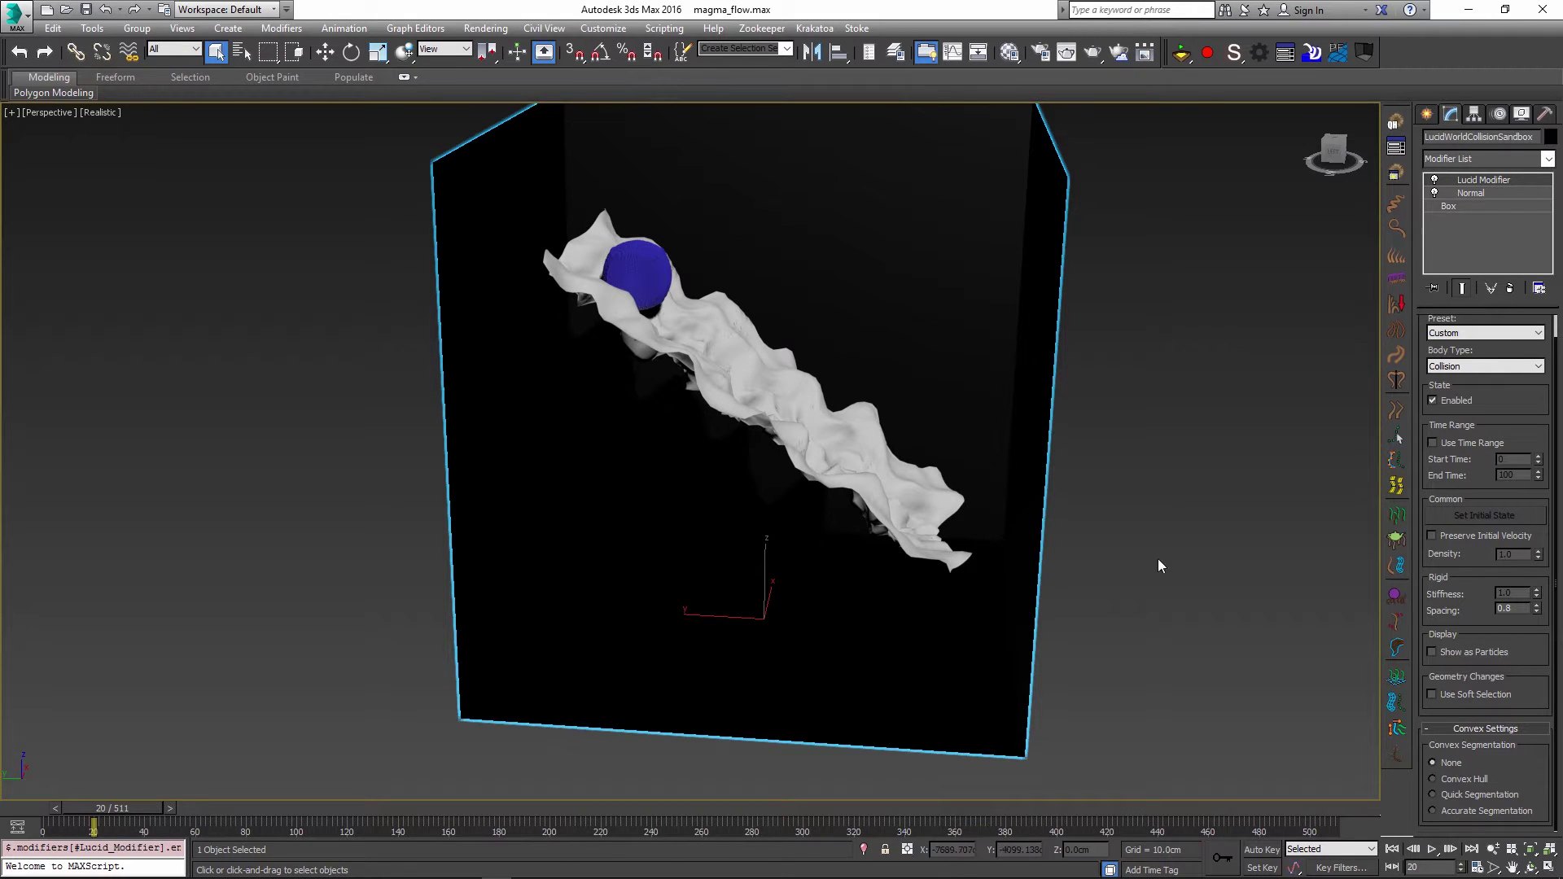
pyautogui.click(1450, 207)
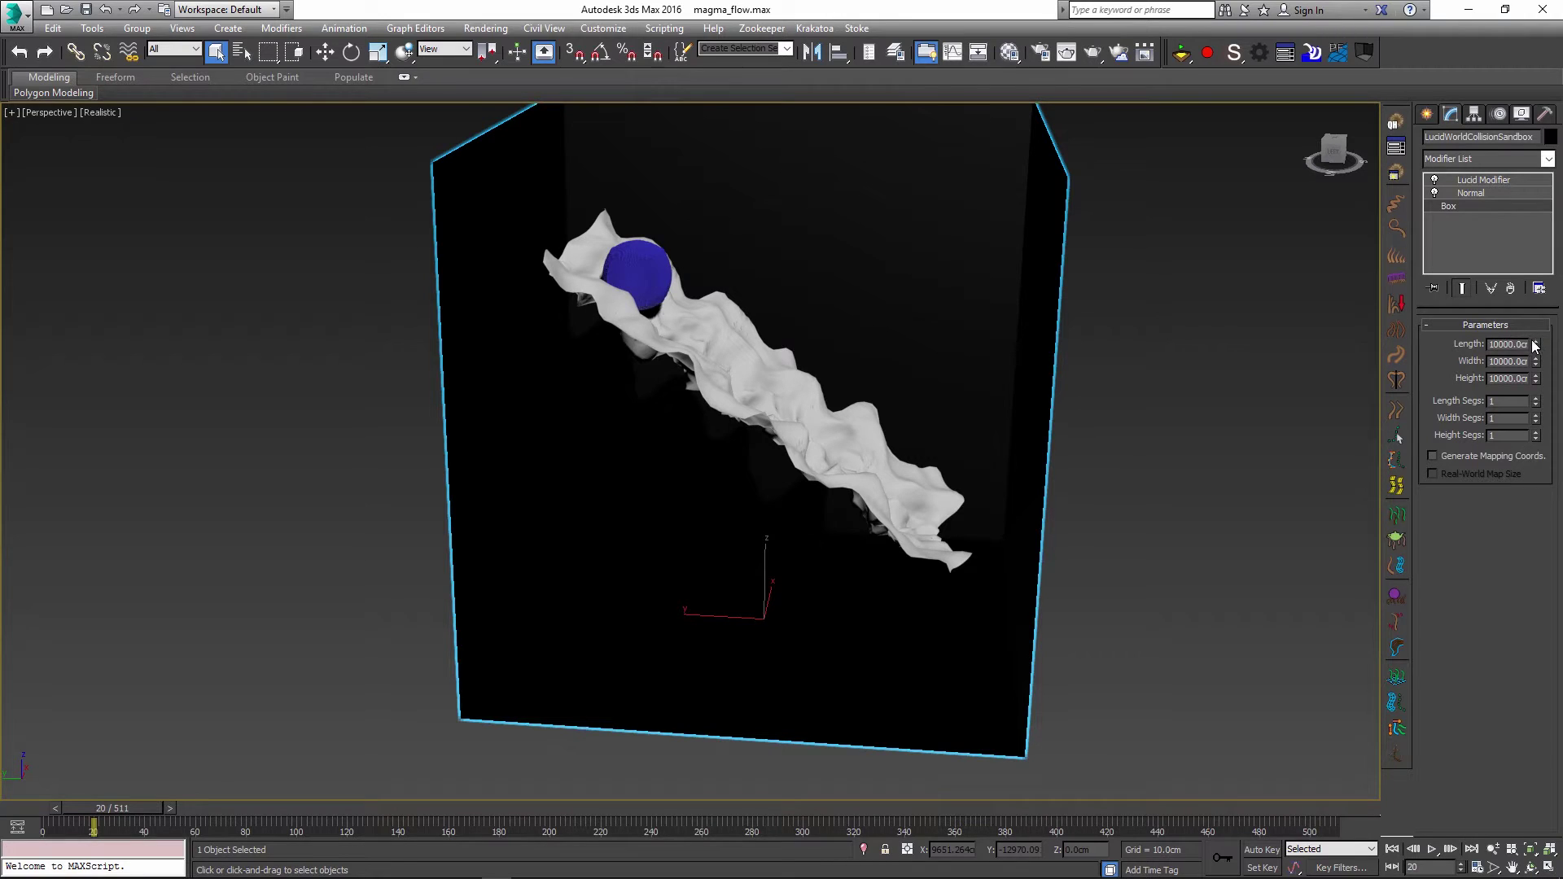
pyautogui.moveTo(1536, 347); pyautogui.dragTo(1522, 305)
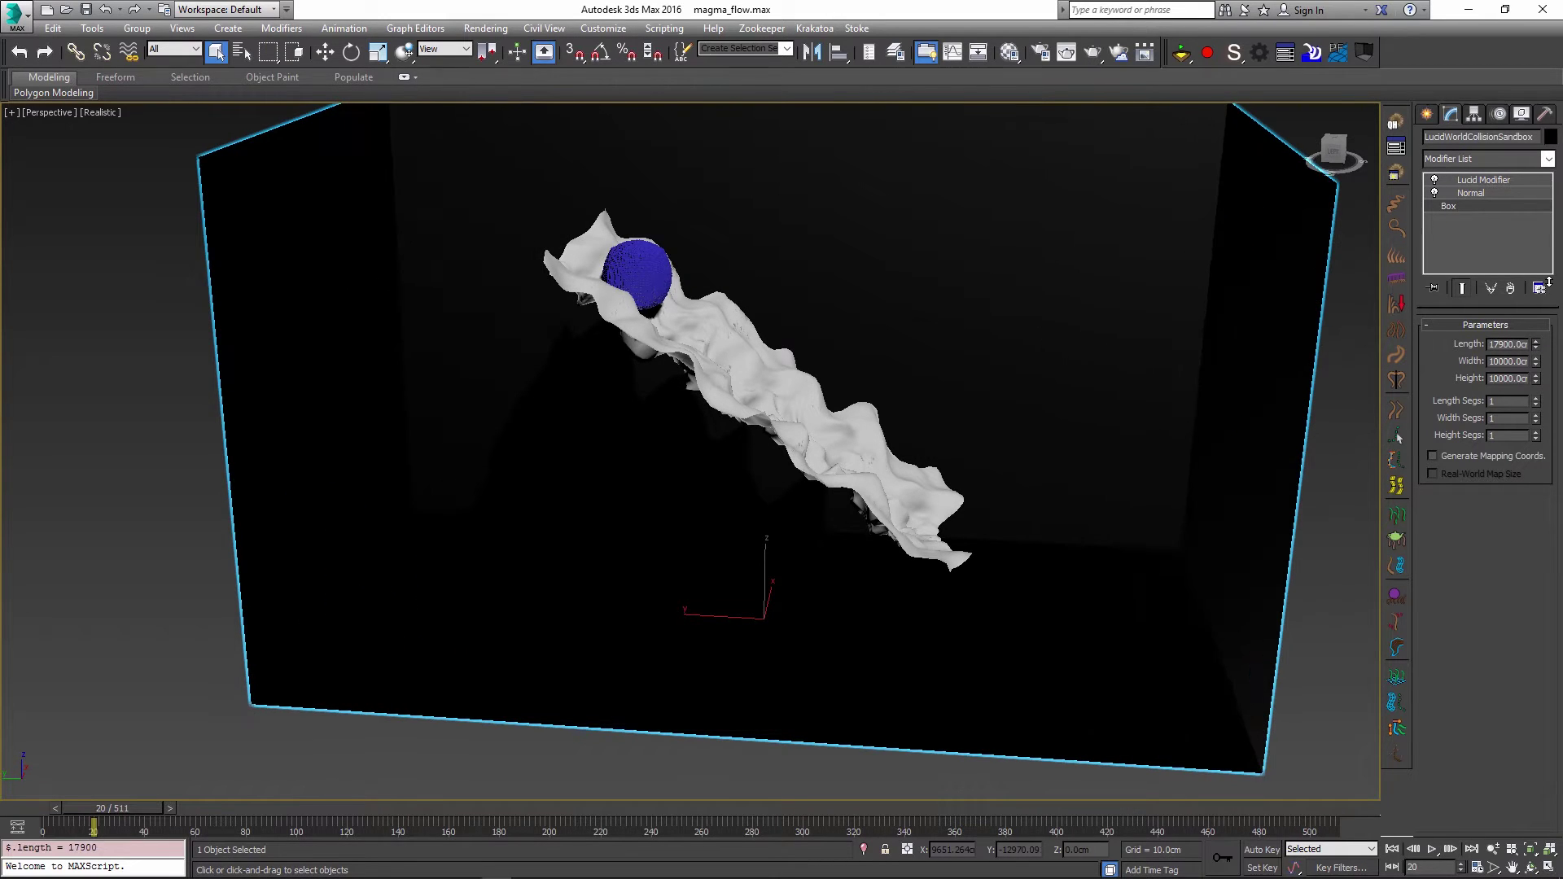
# Step: Move the sandbox box around the ravine and extend the timeline to 1073 frames
pyautogui.press('w')
pyautogui.moveTo(747, 590); pyautogui.dragTo(851, 548)
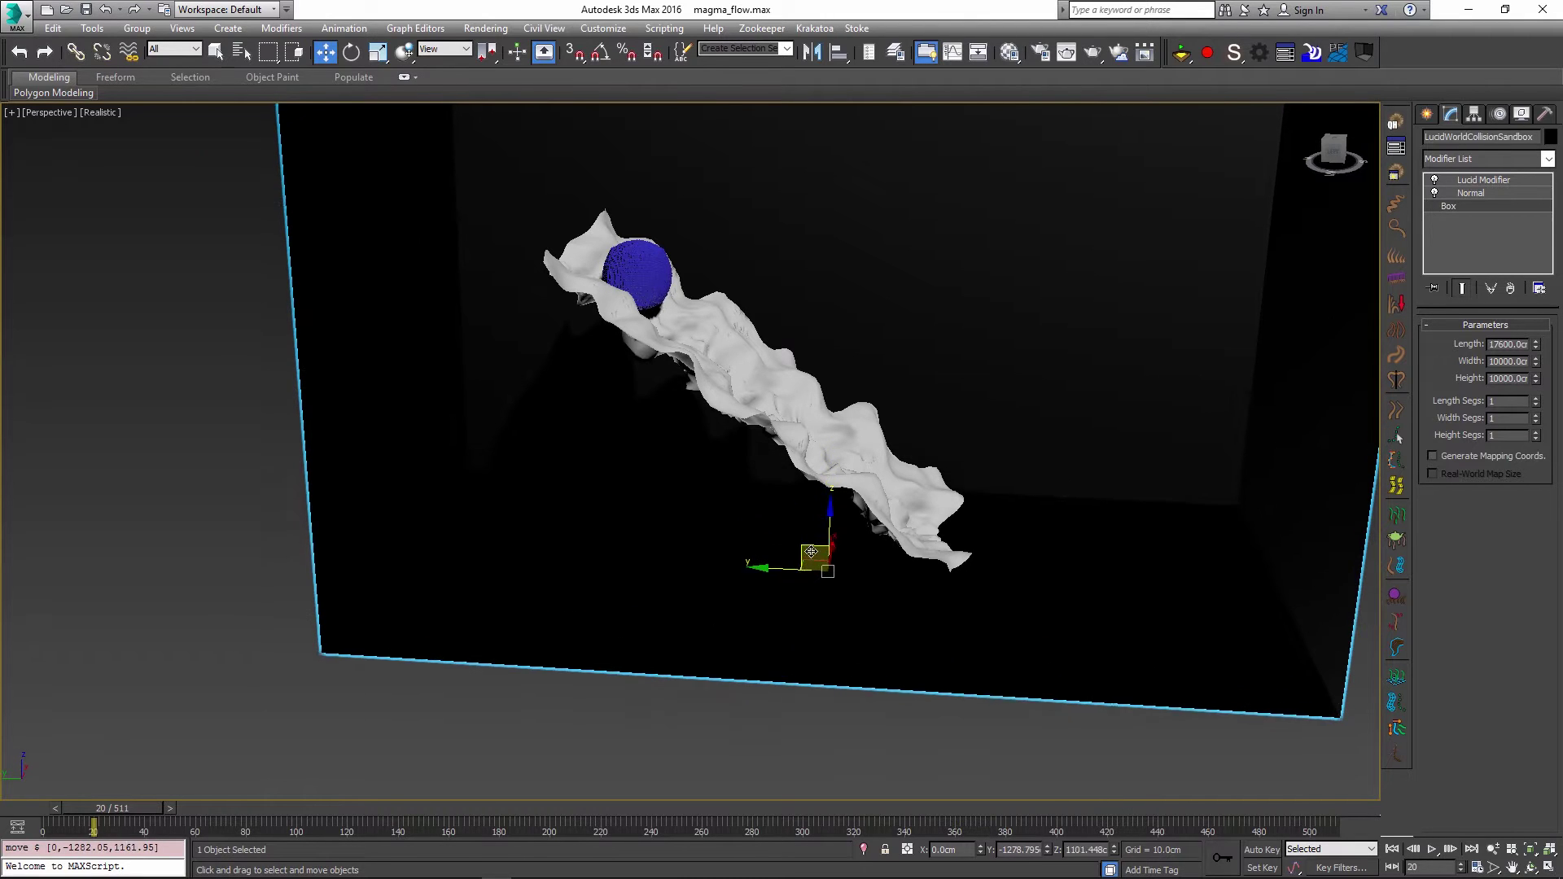
pyautogui.keyDown('alt'); pyautogui.moveTo(852, 549); pyautogui.dragTo(974, 776, button='middle'); pyautogui.keyUp('alt')
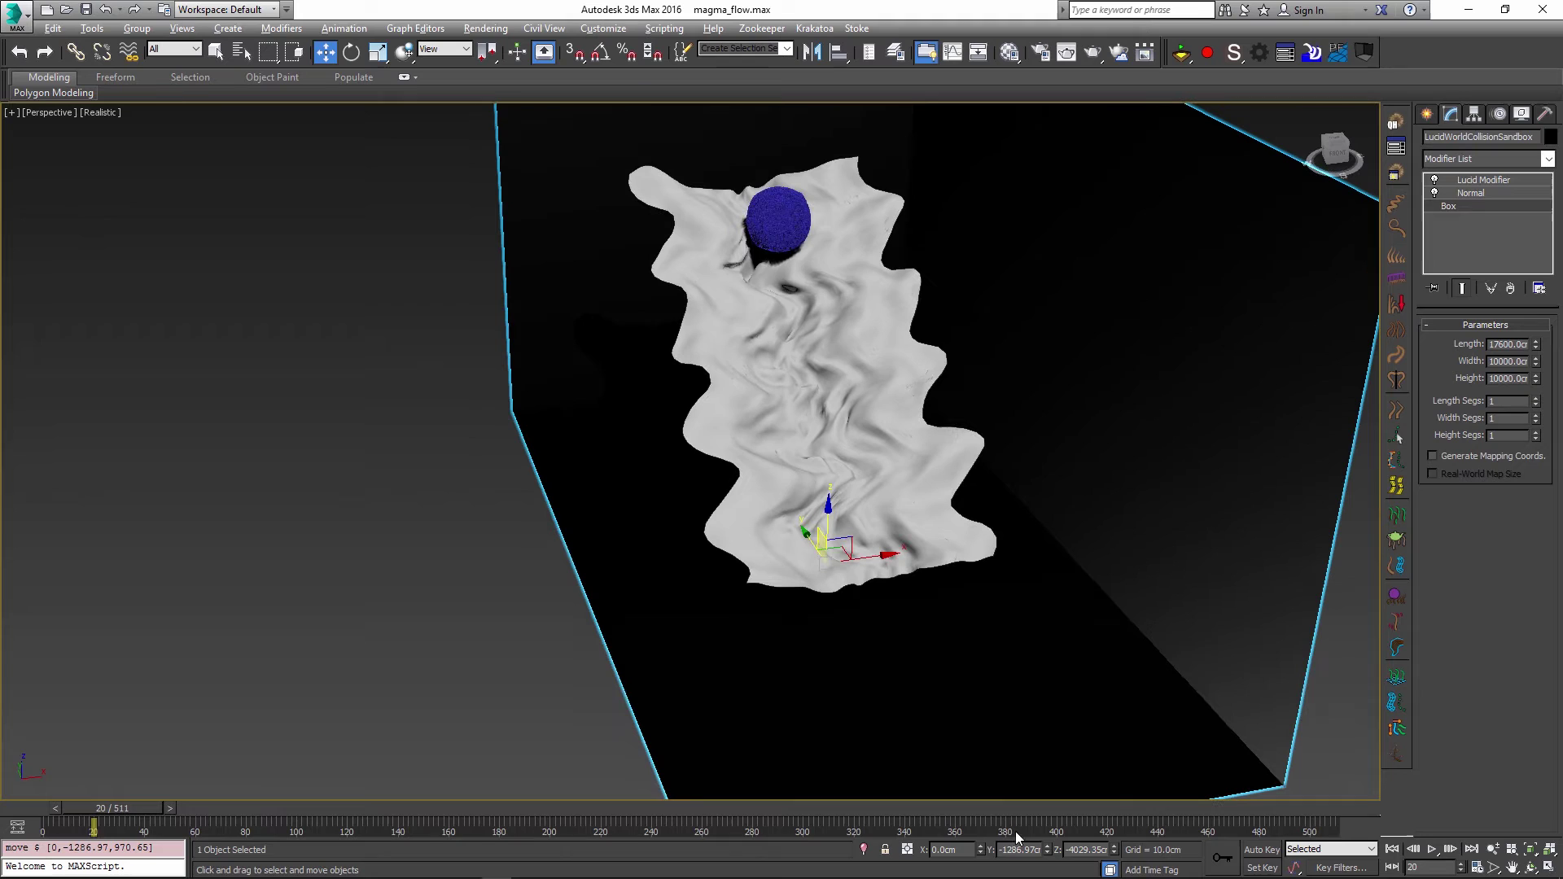
pyautogui.keyDown('ctrl'); pyautogui.keyDown('alt'); pyautogui.moveTo(1017, 835); pyautogui.dragTo(786, 825, button='right'); pyautogui.keyUp('alt'); pyautogui.keyUp('ctrl')
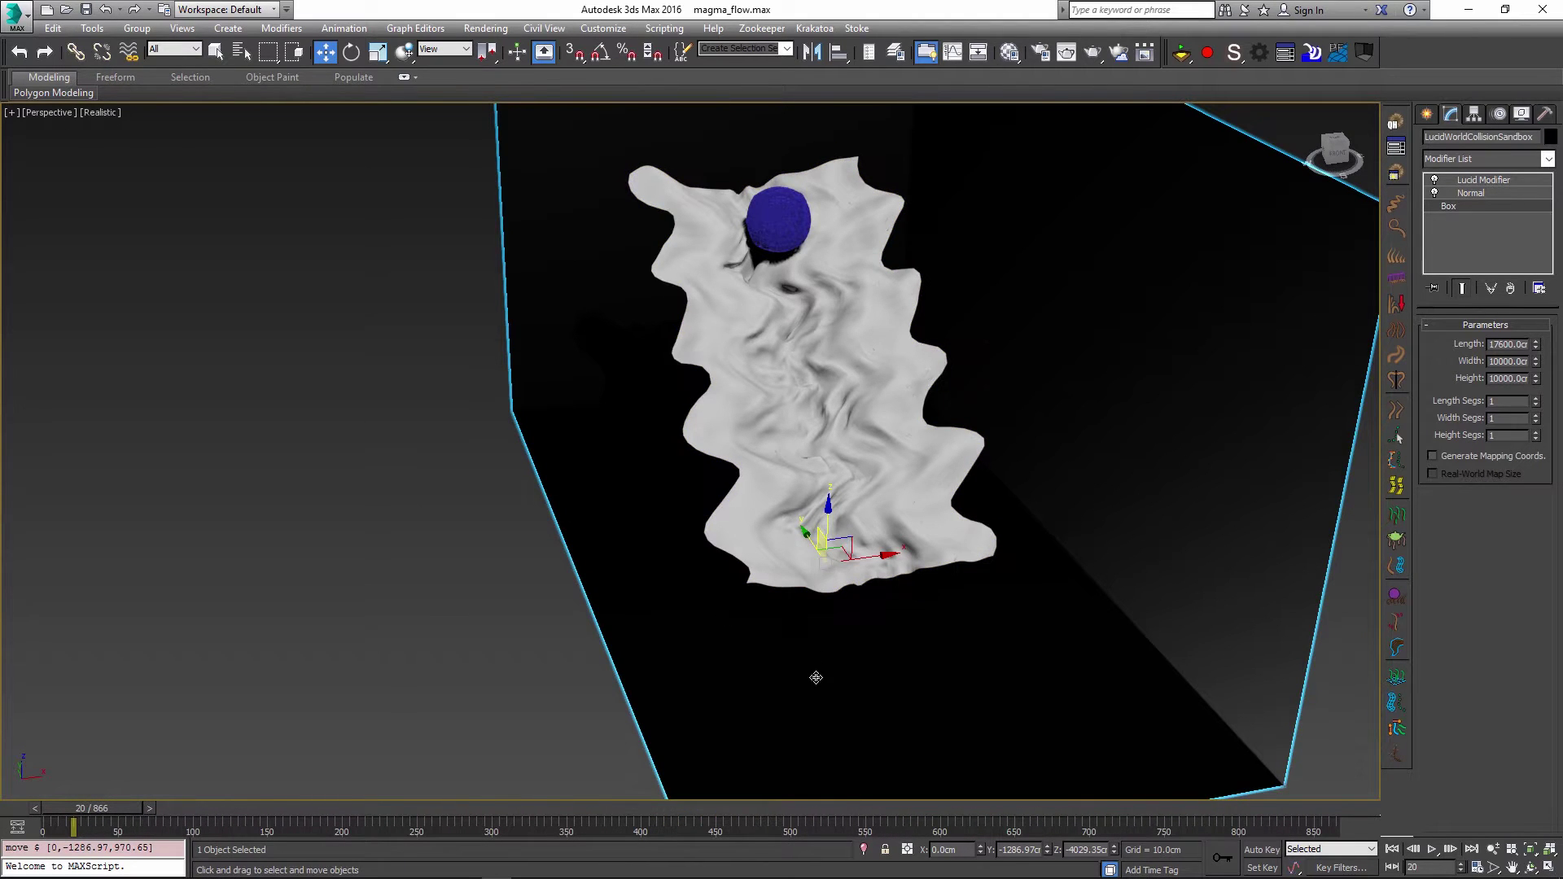
pyautogui.keyDown('ctrl'); pyautogui.keyDown('alt'); pyautogui.moveTo(856, 837); pyautogui.dragTo(740, 840, button='right'); pyautogui.keyUp('alt'); pyautogui.keyUp('ctrl')
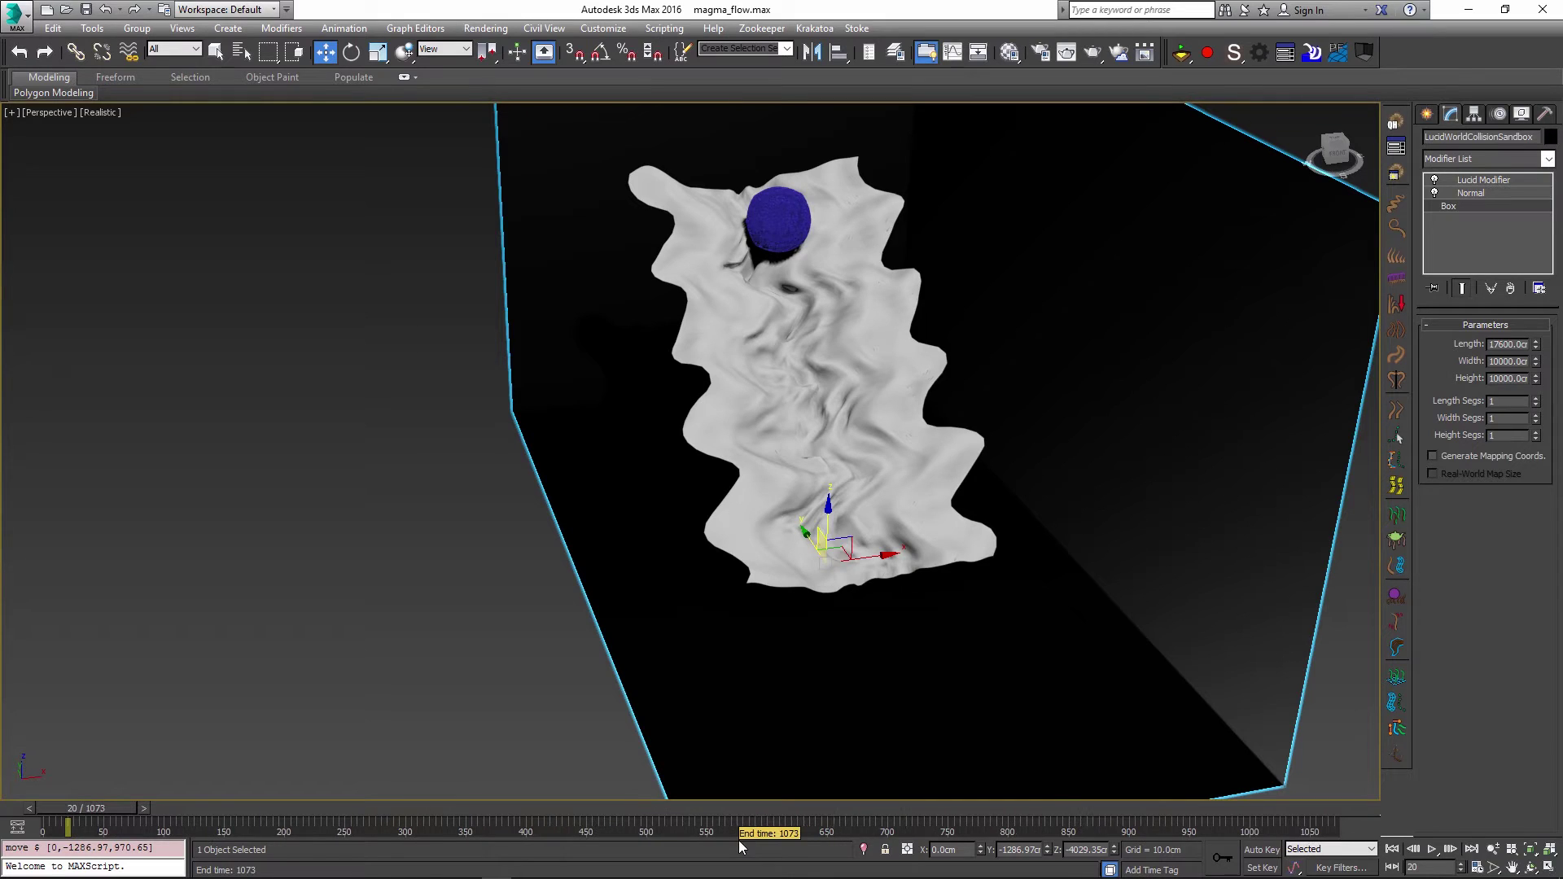
pyautogui.click(1208, 53)
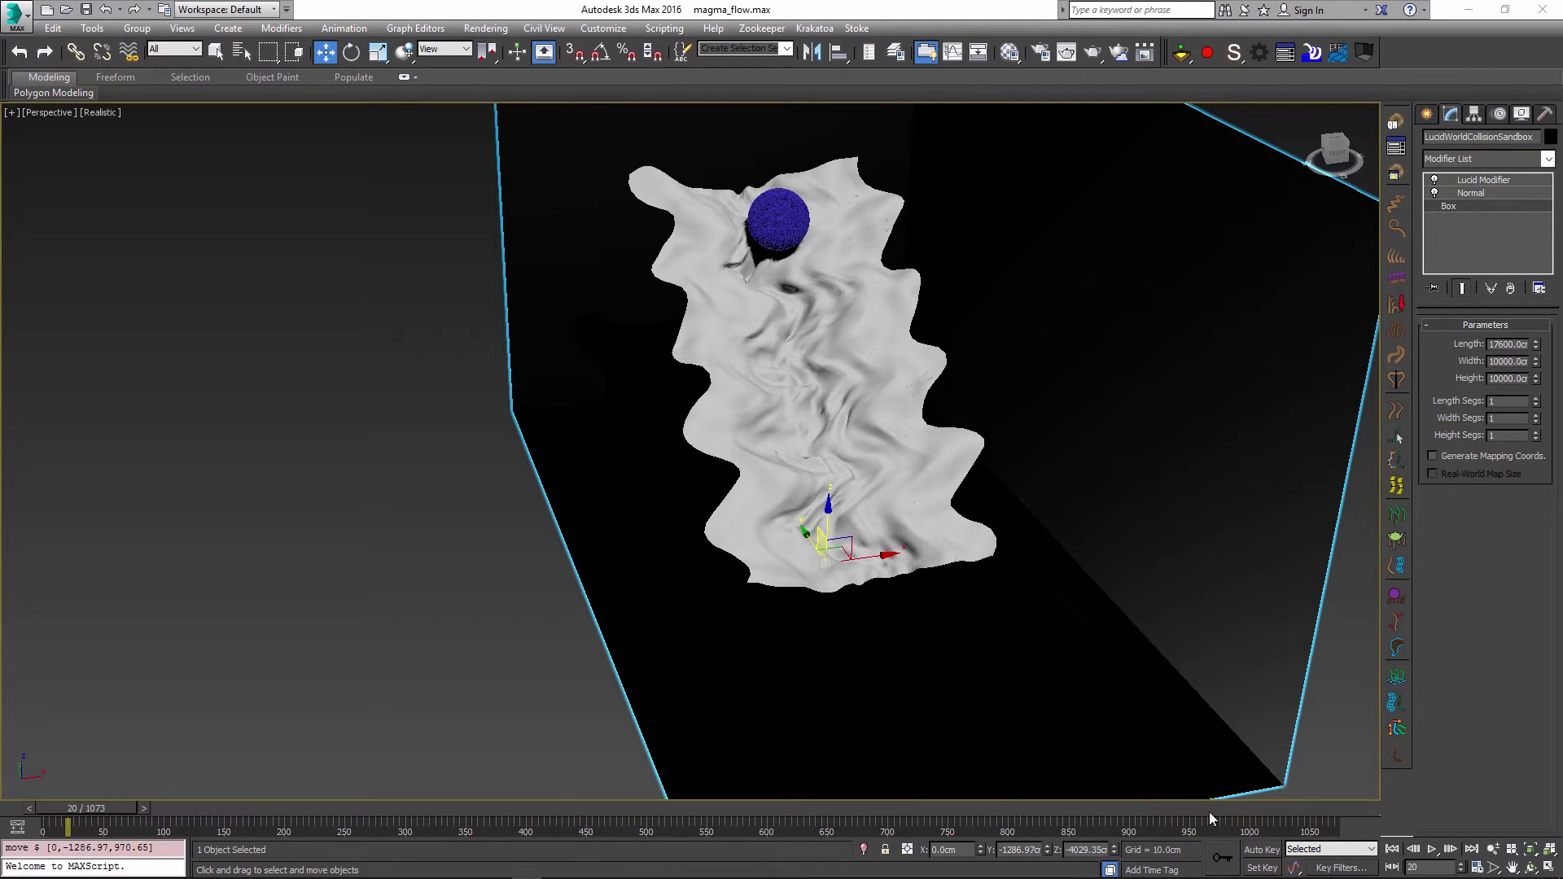
pyautogui.click(1433, 851)
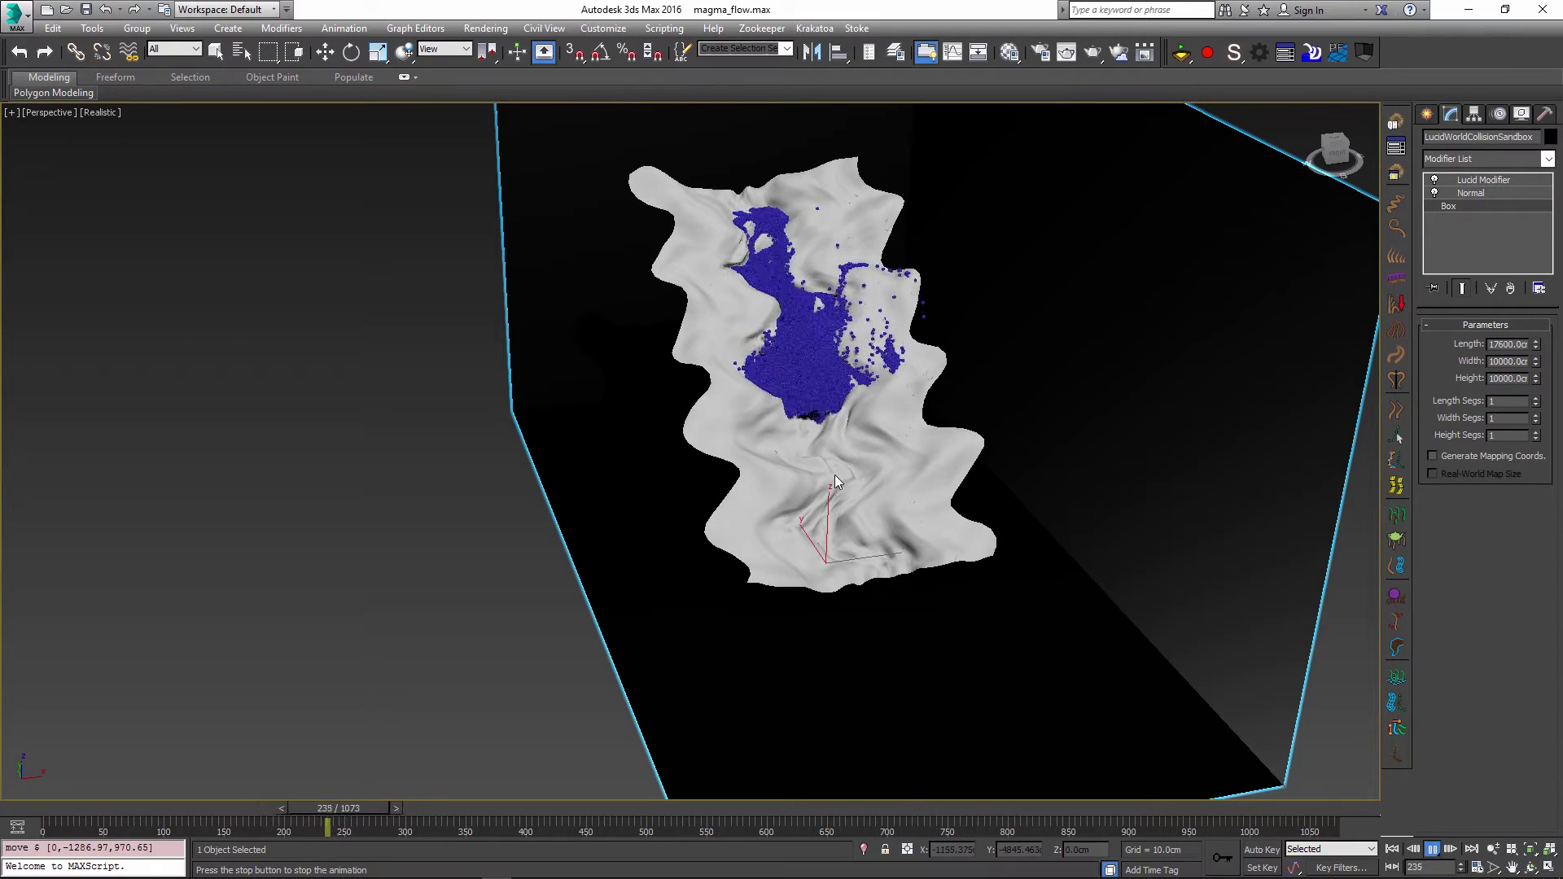
pyautogui.scroll(4, 879, 455)
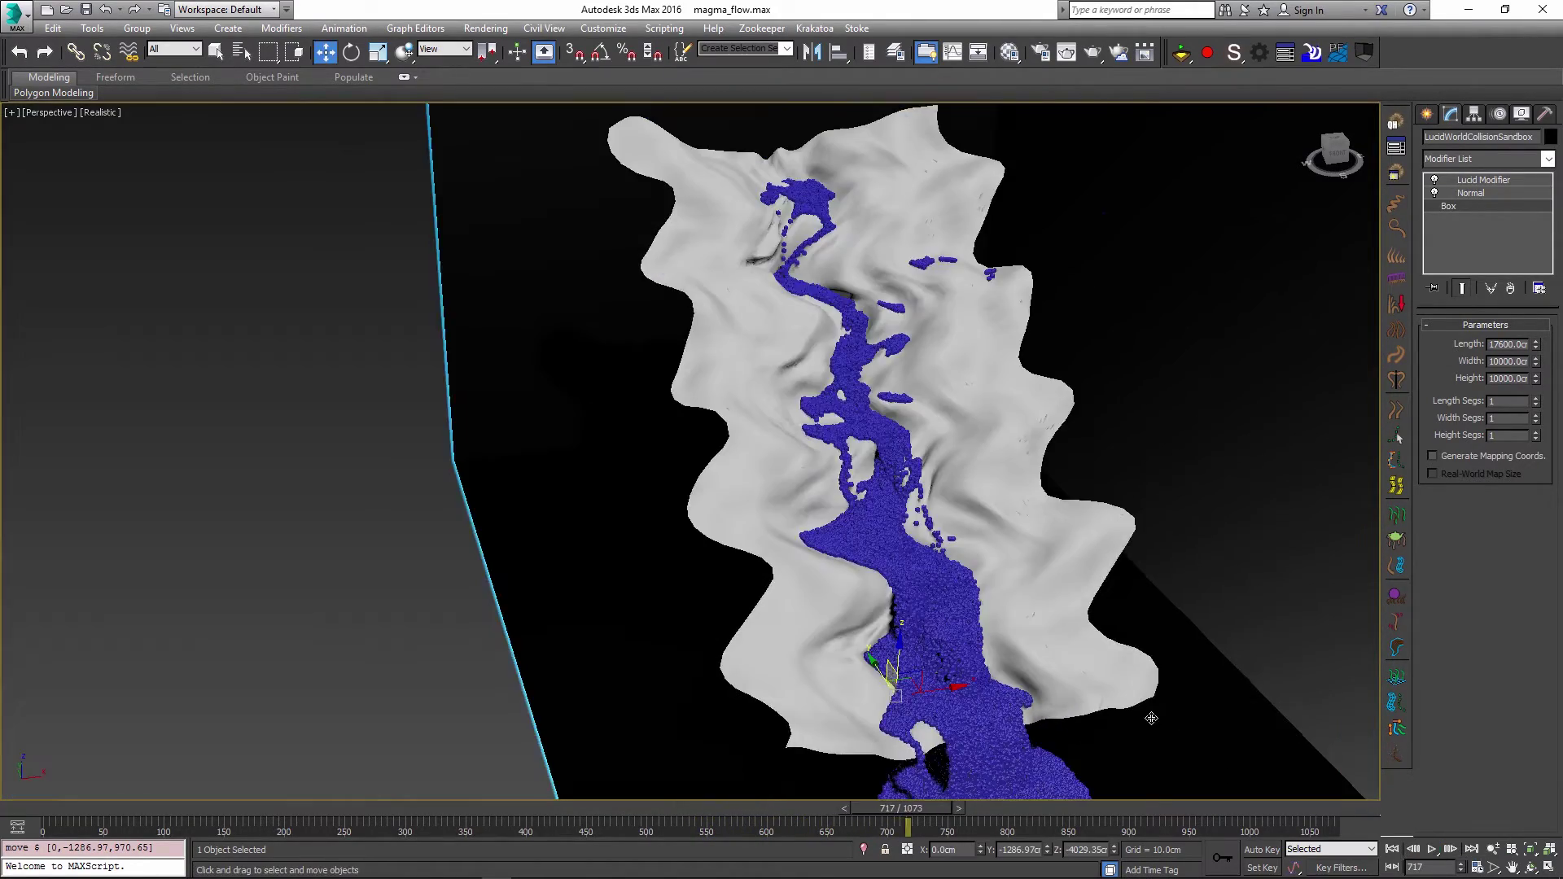
pyautogui.keyDown('alt'); pyautogui.moveTo(1150, 719); pyautogui.dragTo(1009, 767, button='middle'); pyautogui.keyUp('alt')
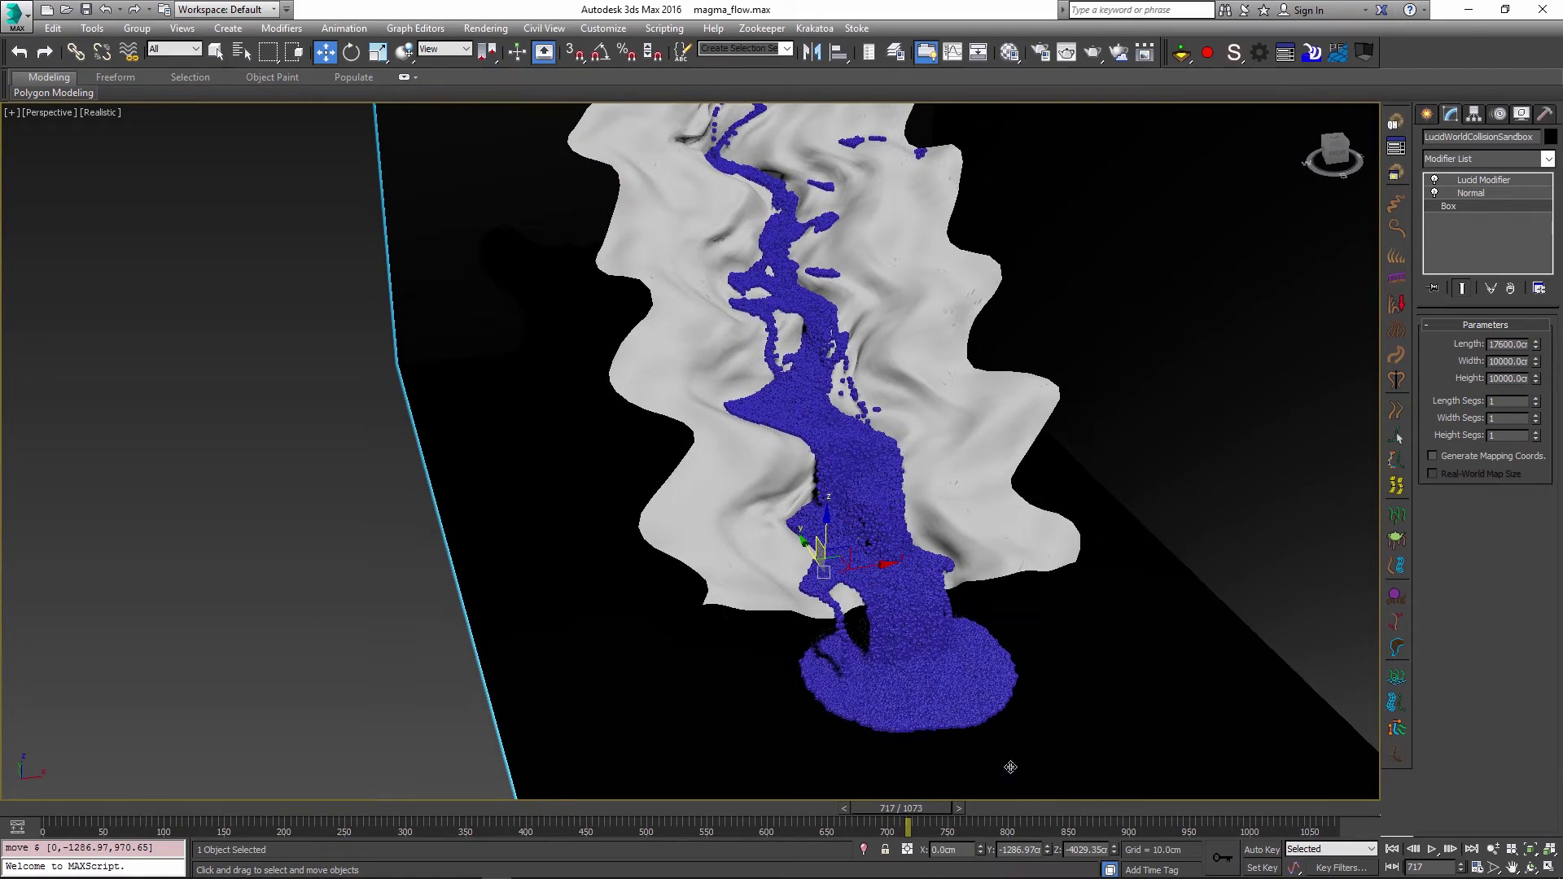
pyautogui.moveTo(937, 803); pyautogui.dragTo(528, 810)
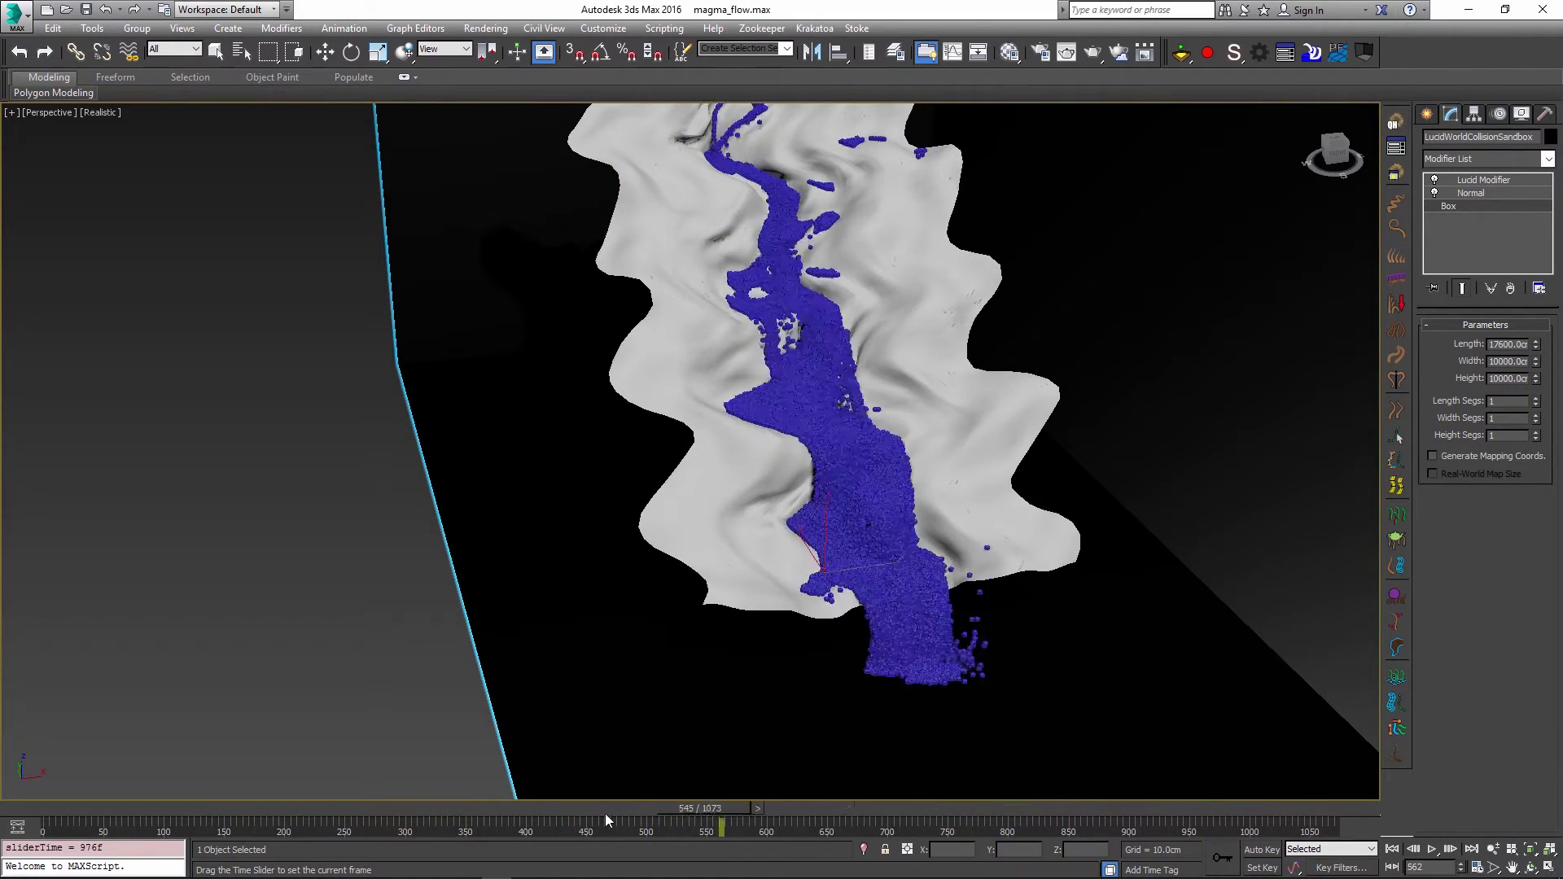
pyautogui.moveTo(606, 822)
pyautogui.mouseDown()
pyautogui.moveTo(241, 769)
pyautogui.moveTo(988, 815)
pyautogui.moveTo(309, 781)
pyautogui.moveTo(714, 790)
pyautogui.mouseUp()
pyautogui.press('w')
pyautogui.click(904, 575)
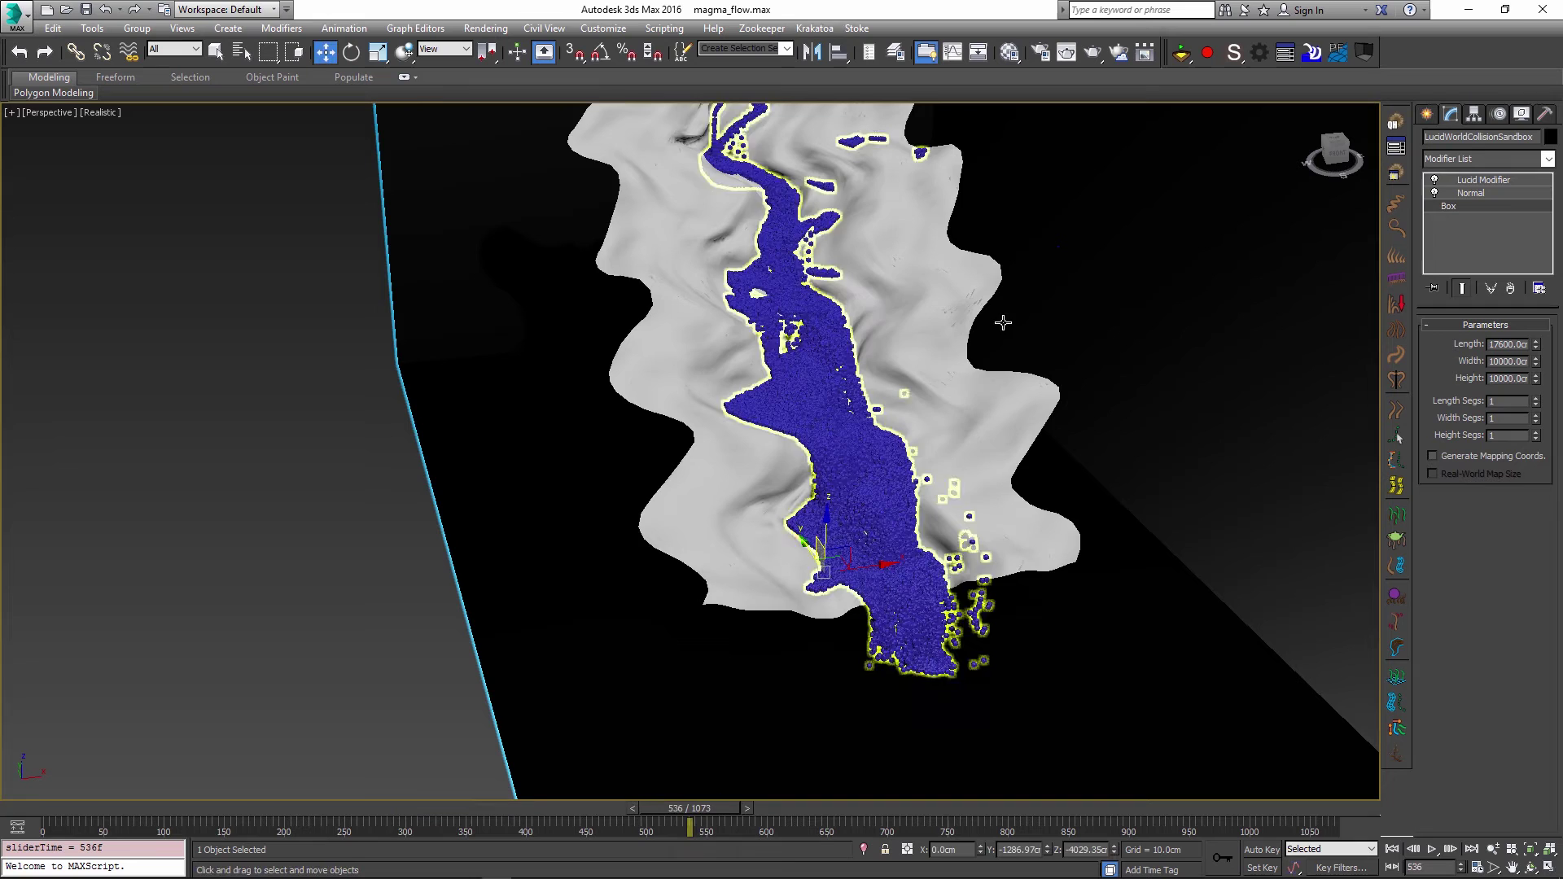
# Step: Select the LucidFlexSettings helper and scroll to its Flex Forces physics settings
pyautogui.click(720, 358)
pyautogui.click(1178, 224)
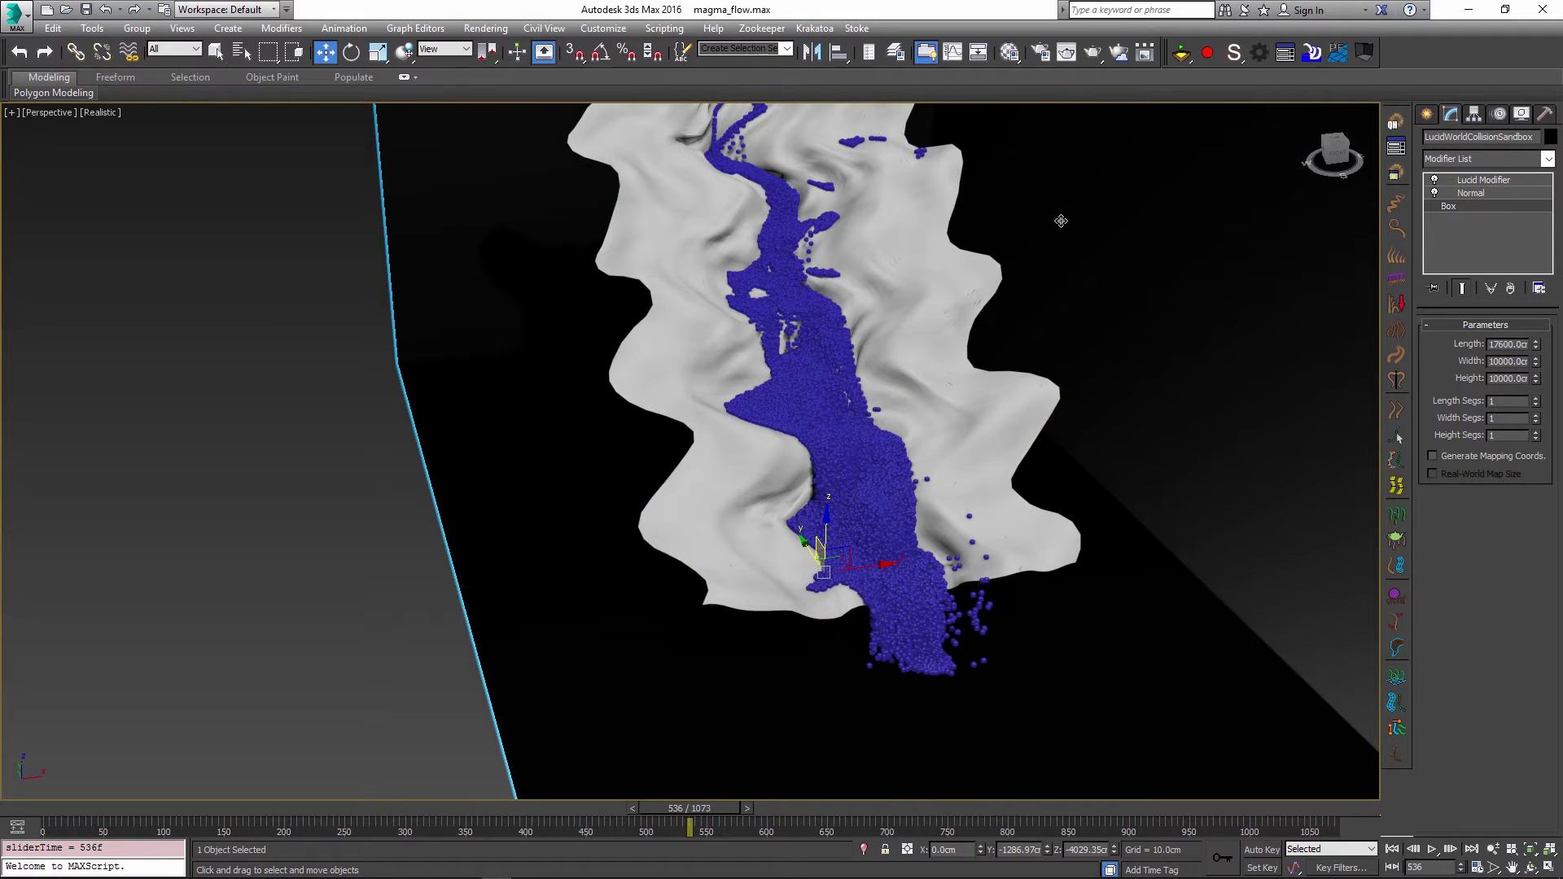
pyautogui.click(840, 404)
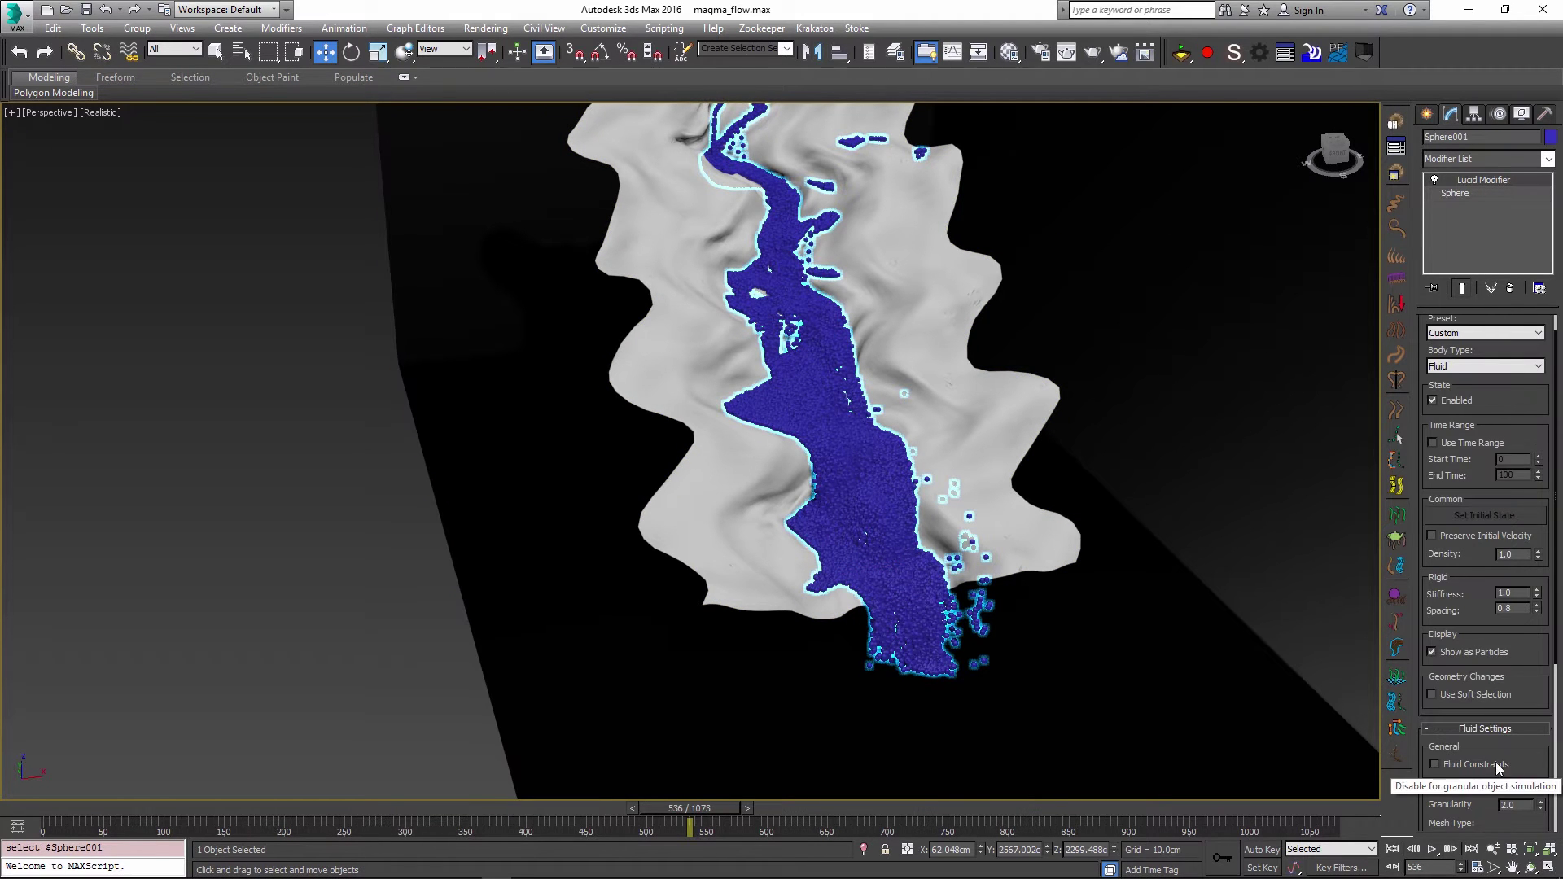
pyautogui.click(1265, 52)
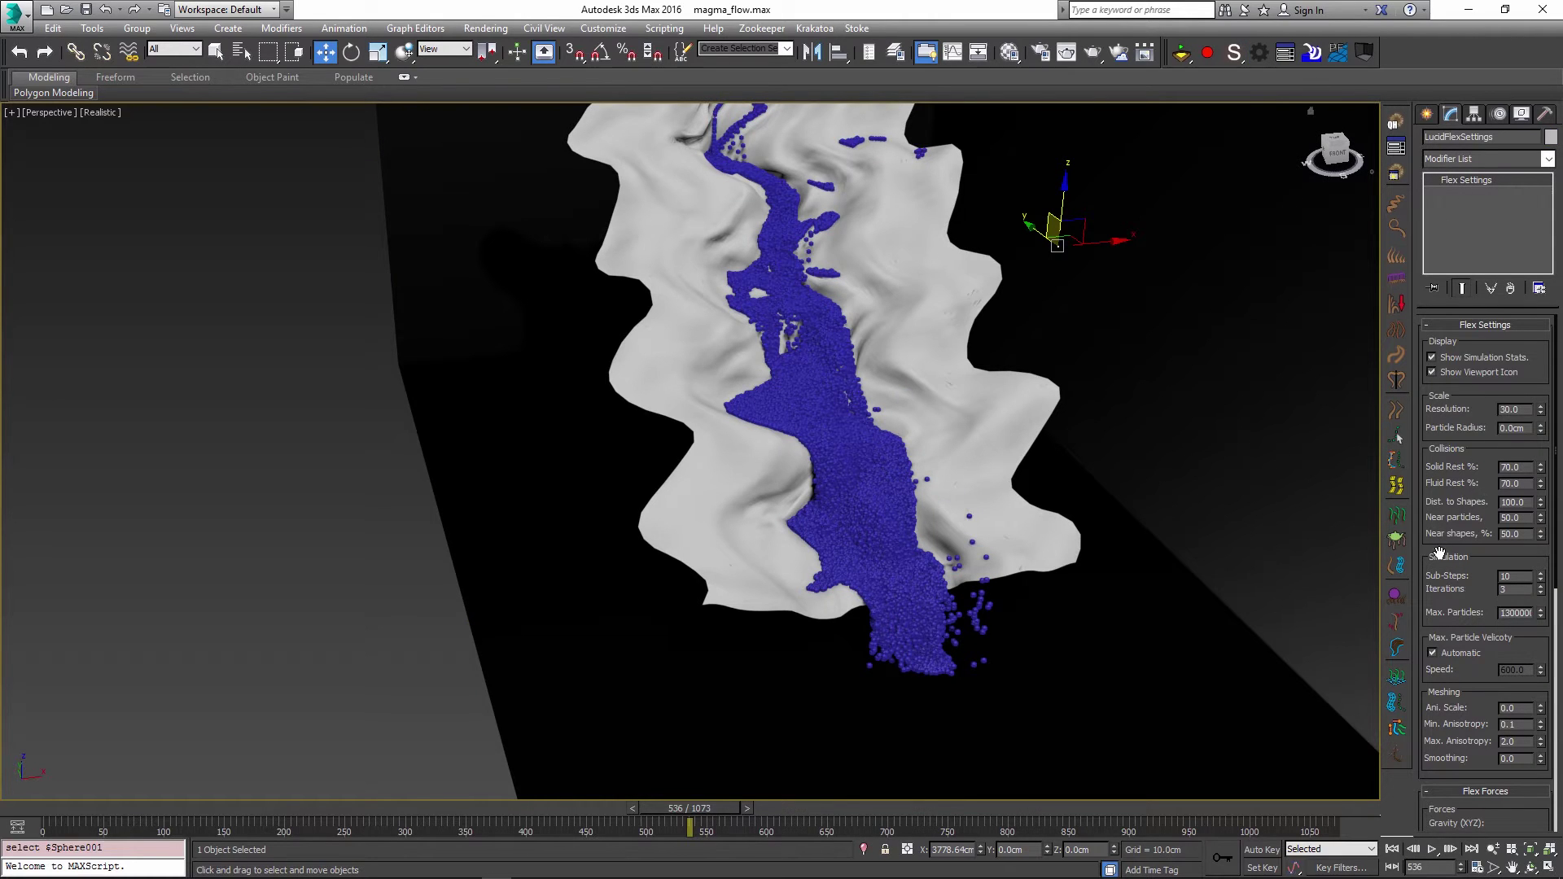
pyautogui.moveTo(1440, 558); pyautogui.dragTo(1436, 199)
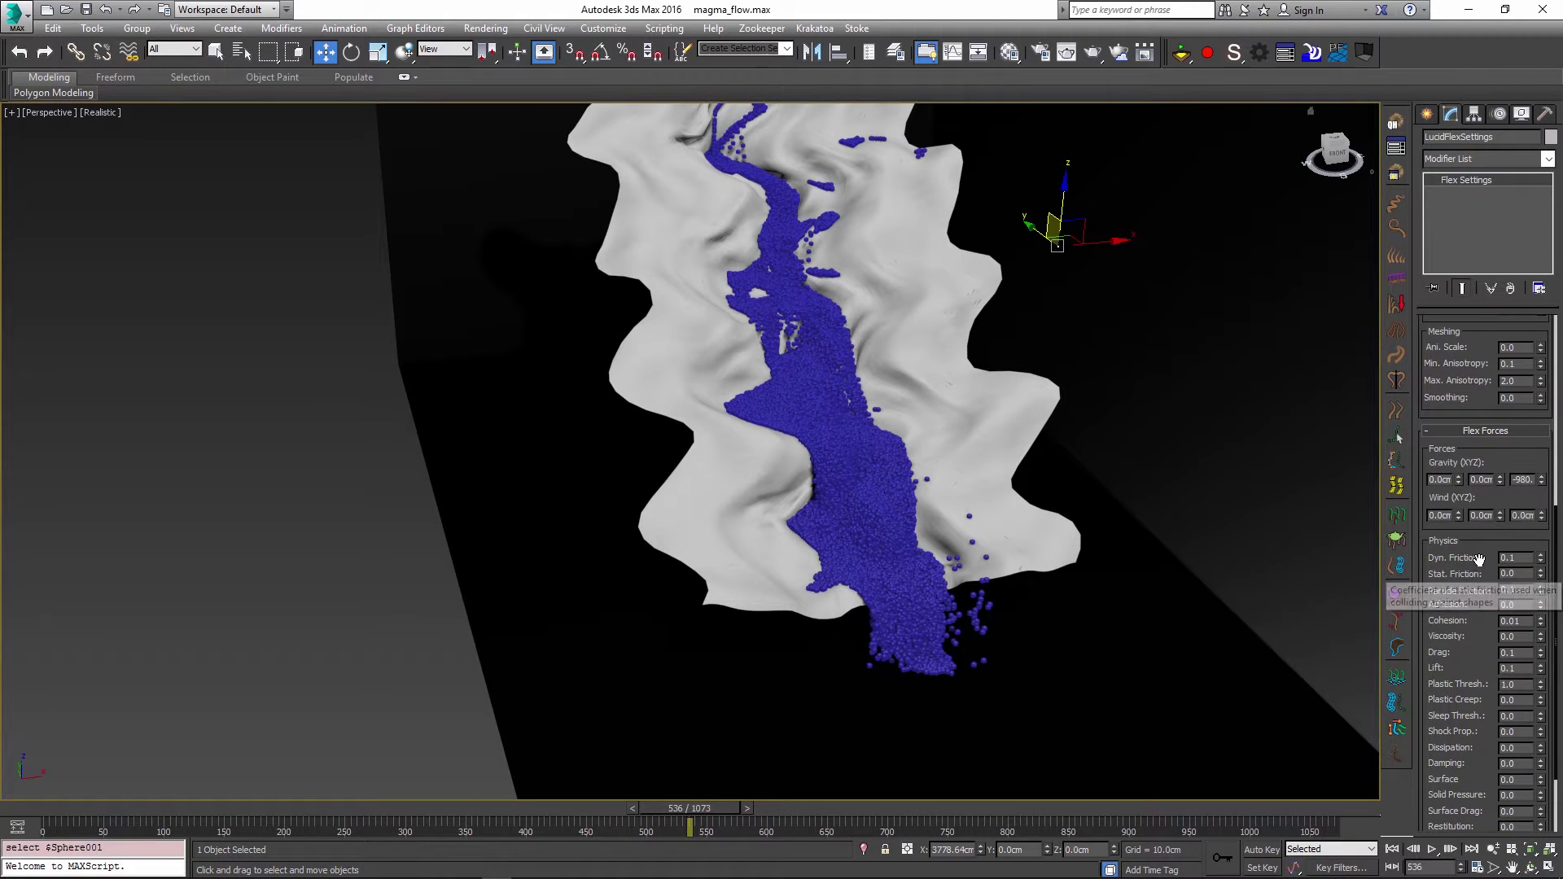
# Step: Inspect the blue particles, ravine mesh and ground plane, then return to LucidFlexSettings
pyautogui.click(941, 590)
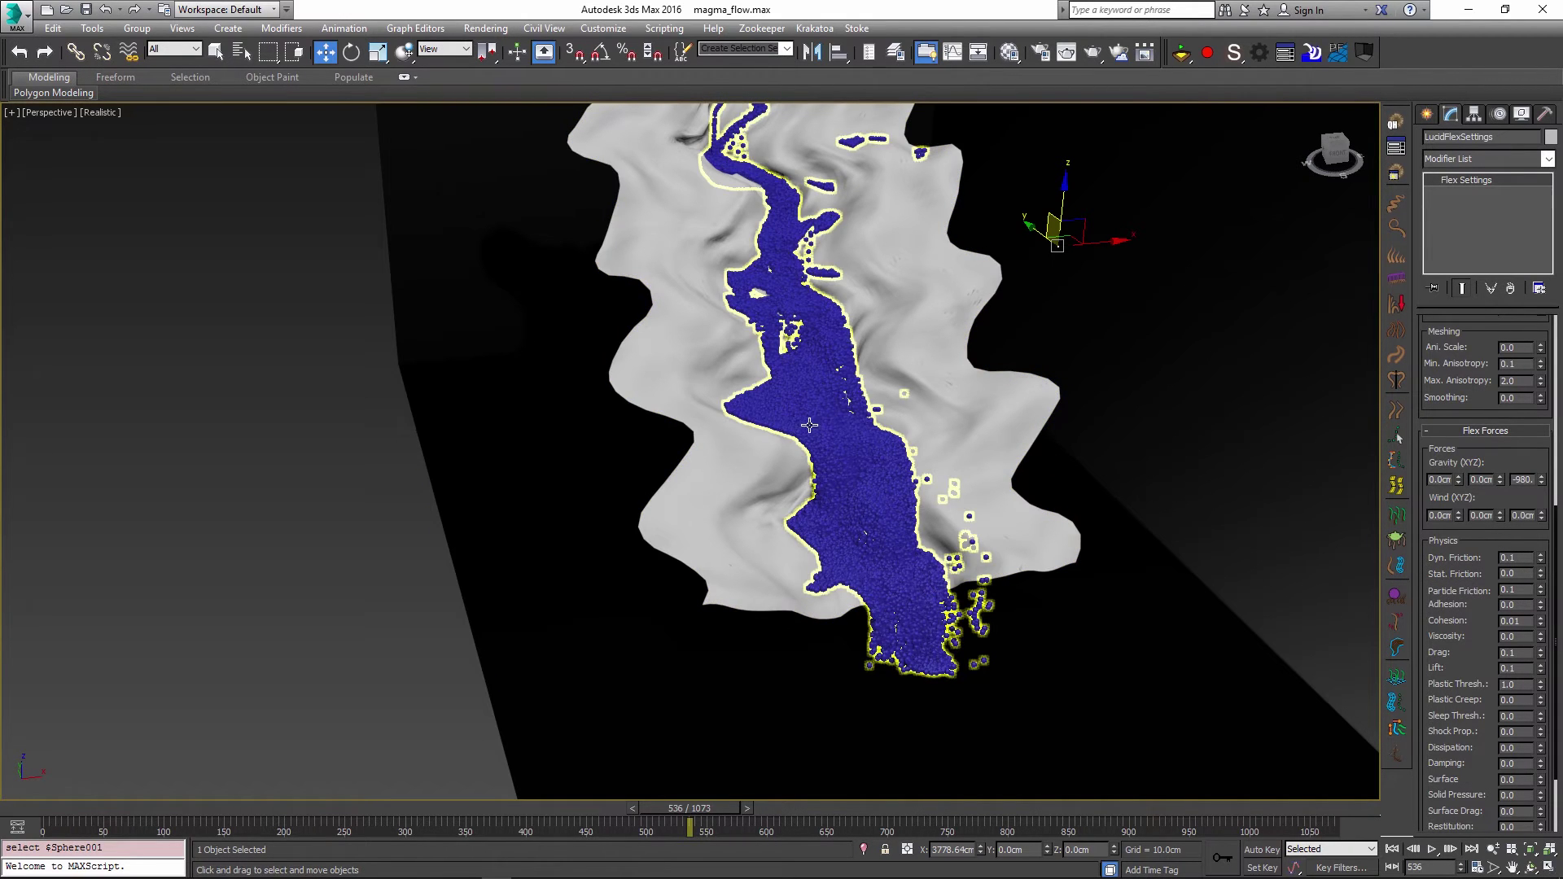
pyautogui.click(695, 352)
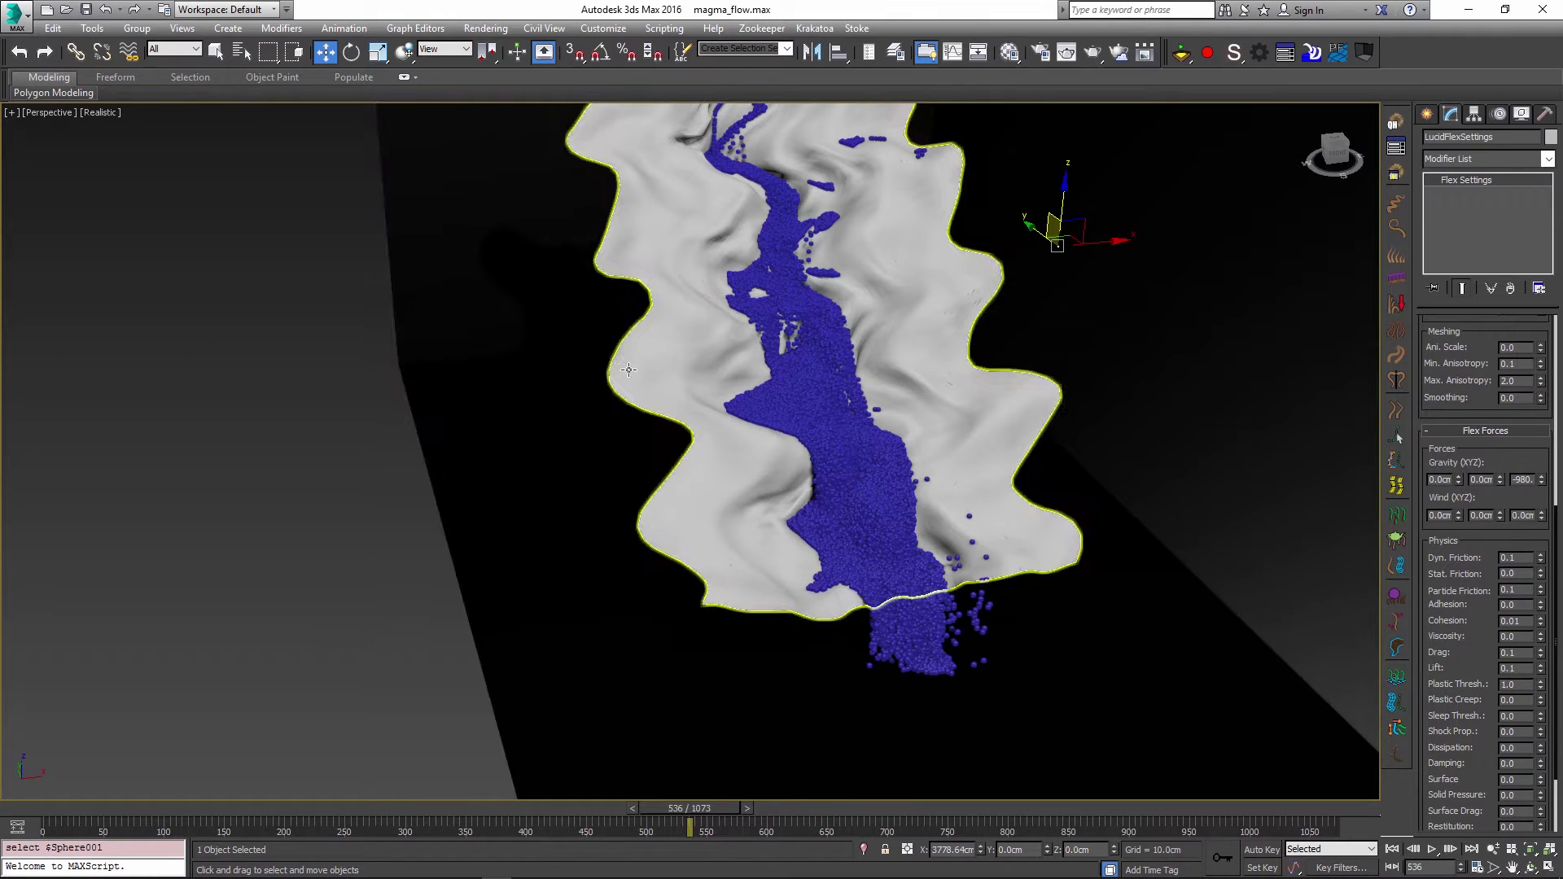
pyautogui.click(627, 673)
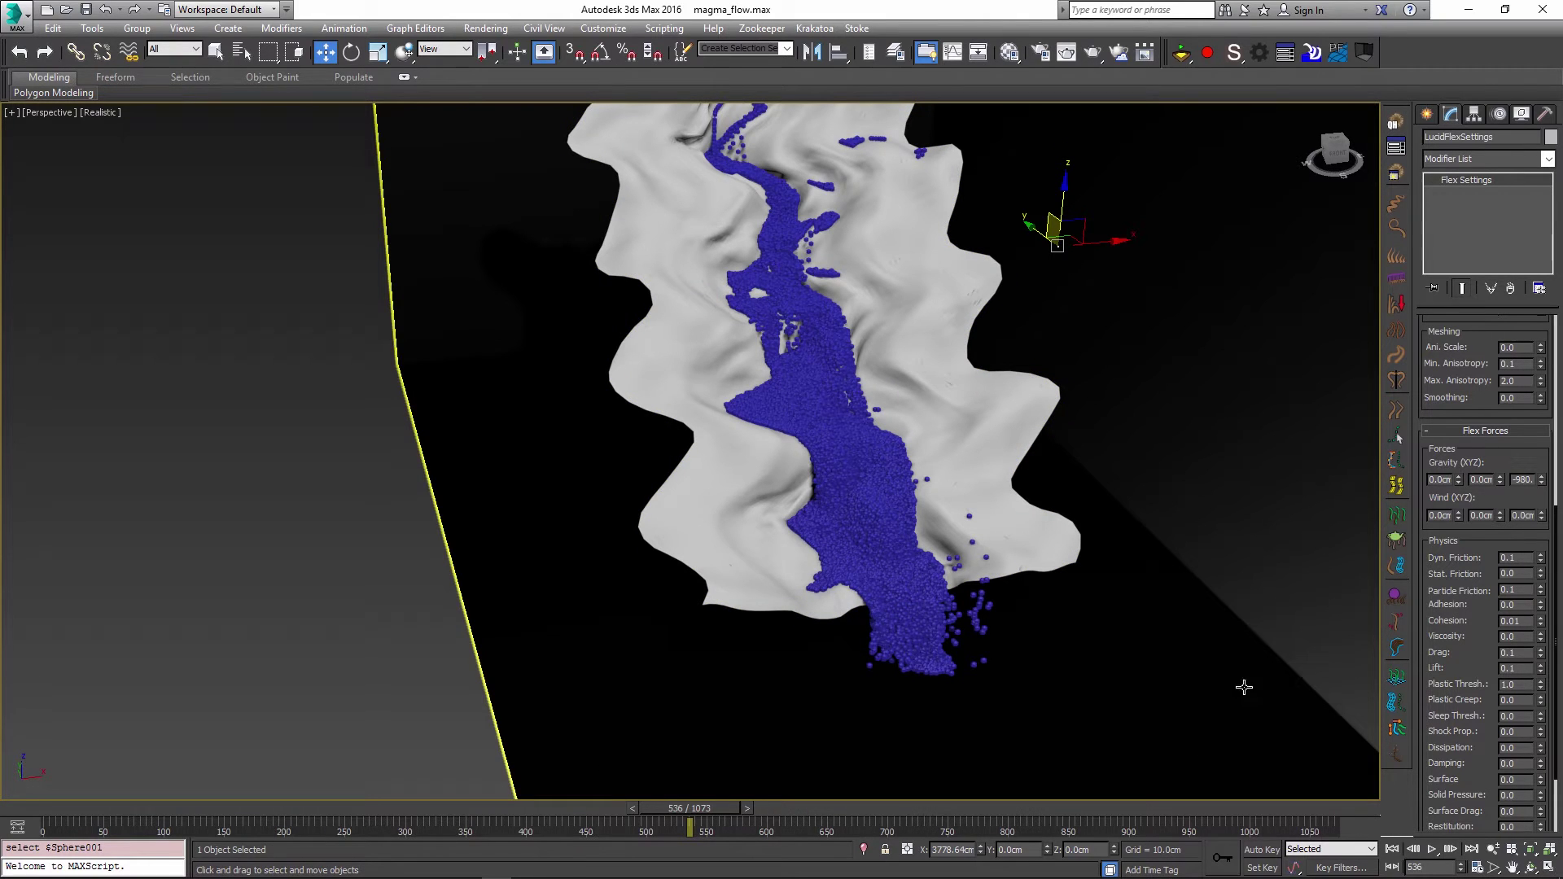
pyautogui.click(947, 354)
pyautogui.click(805, 298)
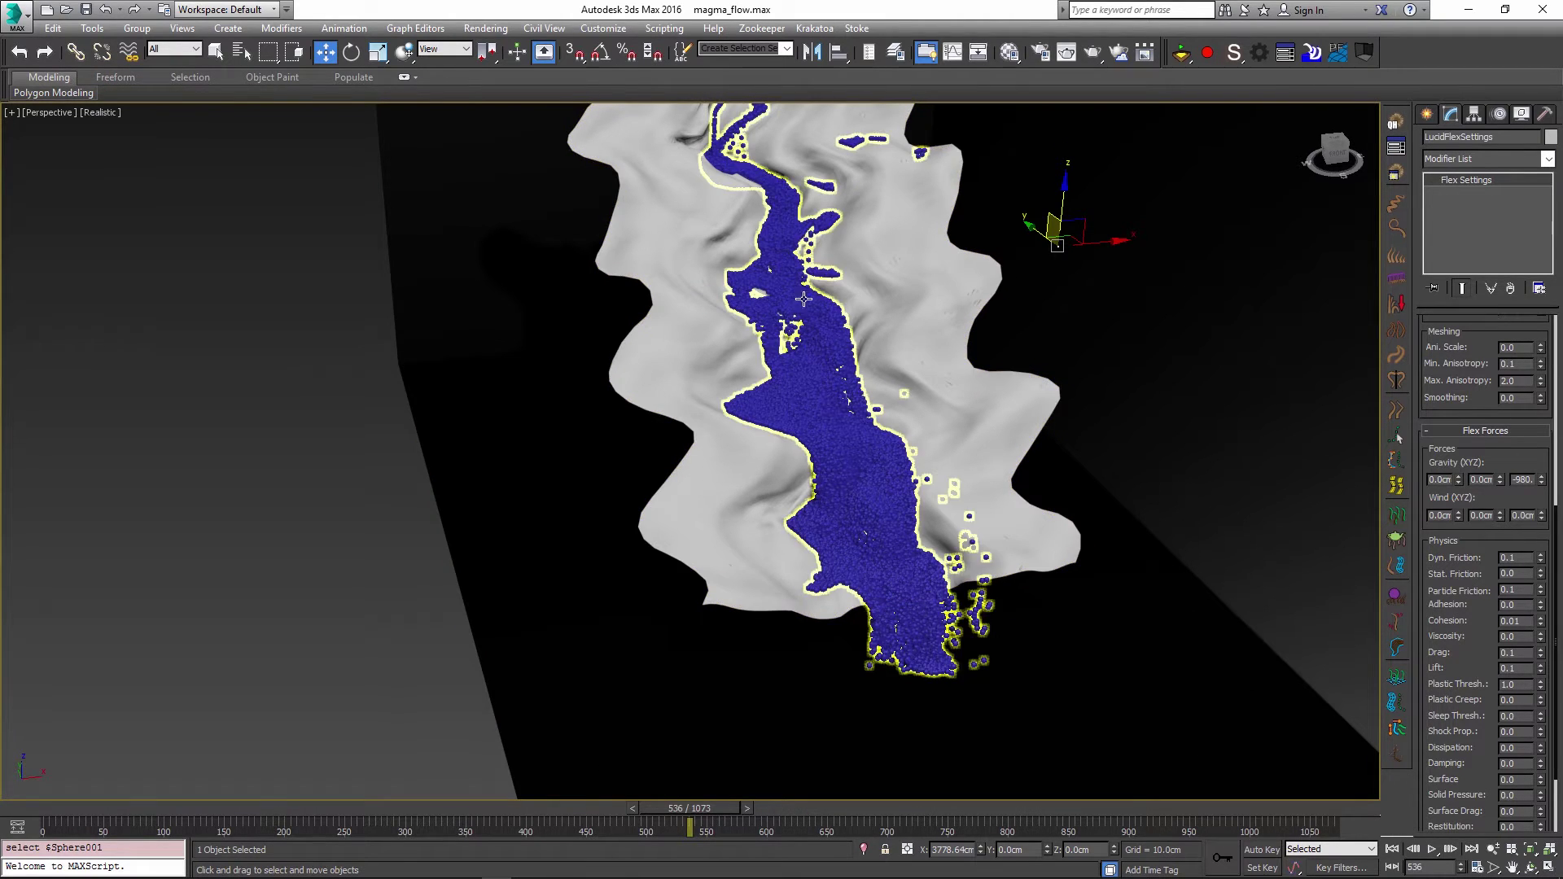
pyautogui.click(1053, 230)
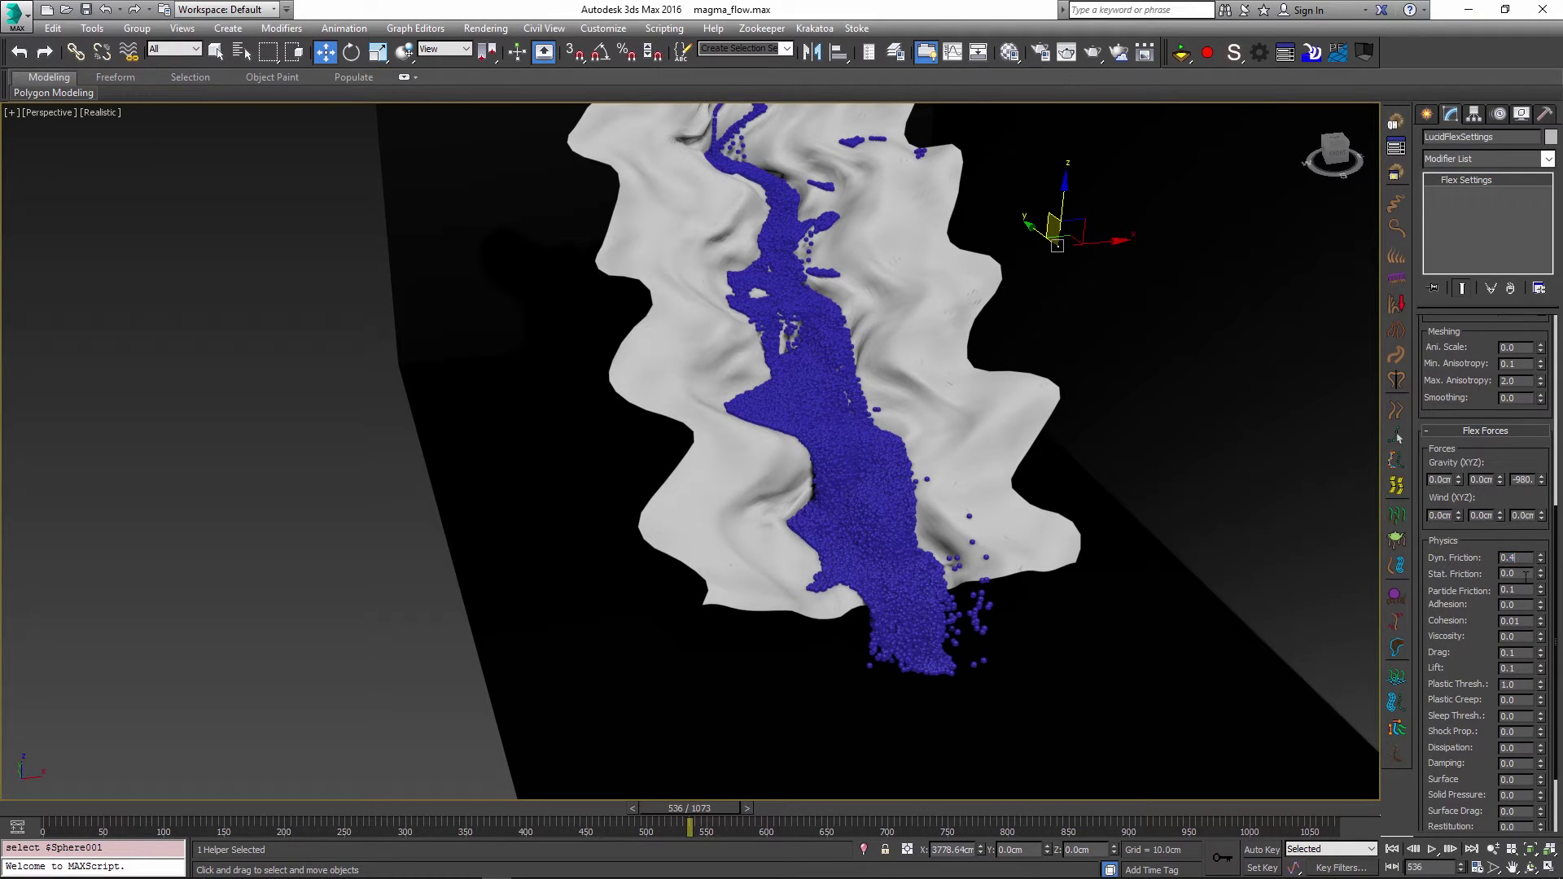
pyautogui.write('0.4')
# Step: Set friction 0.4, particle friction 0.3, cohesion 0 and drag 0.01
pyautogui.press('Return')
pyautogui.click(1522, 591)
pyautogui.write('3')
pyautogui.press('Return')
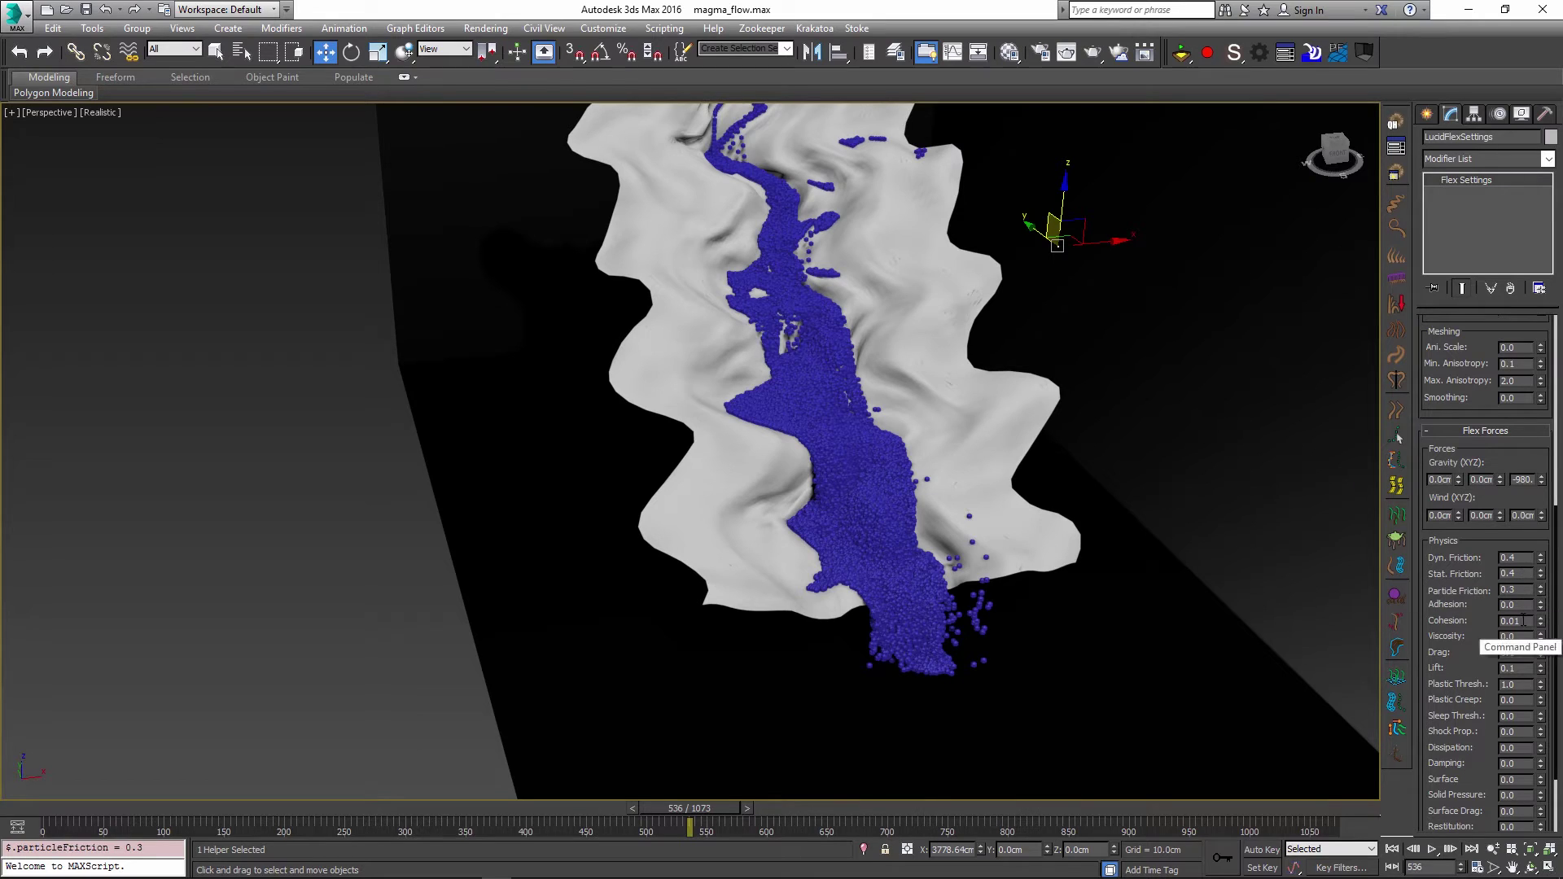
pyautogui.rightClick(1539, 621)
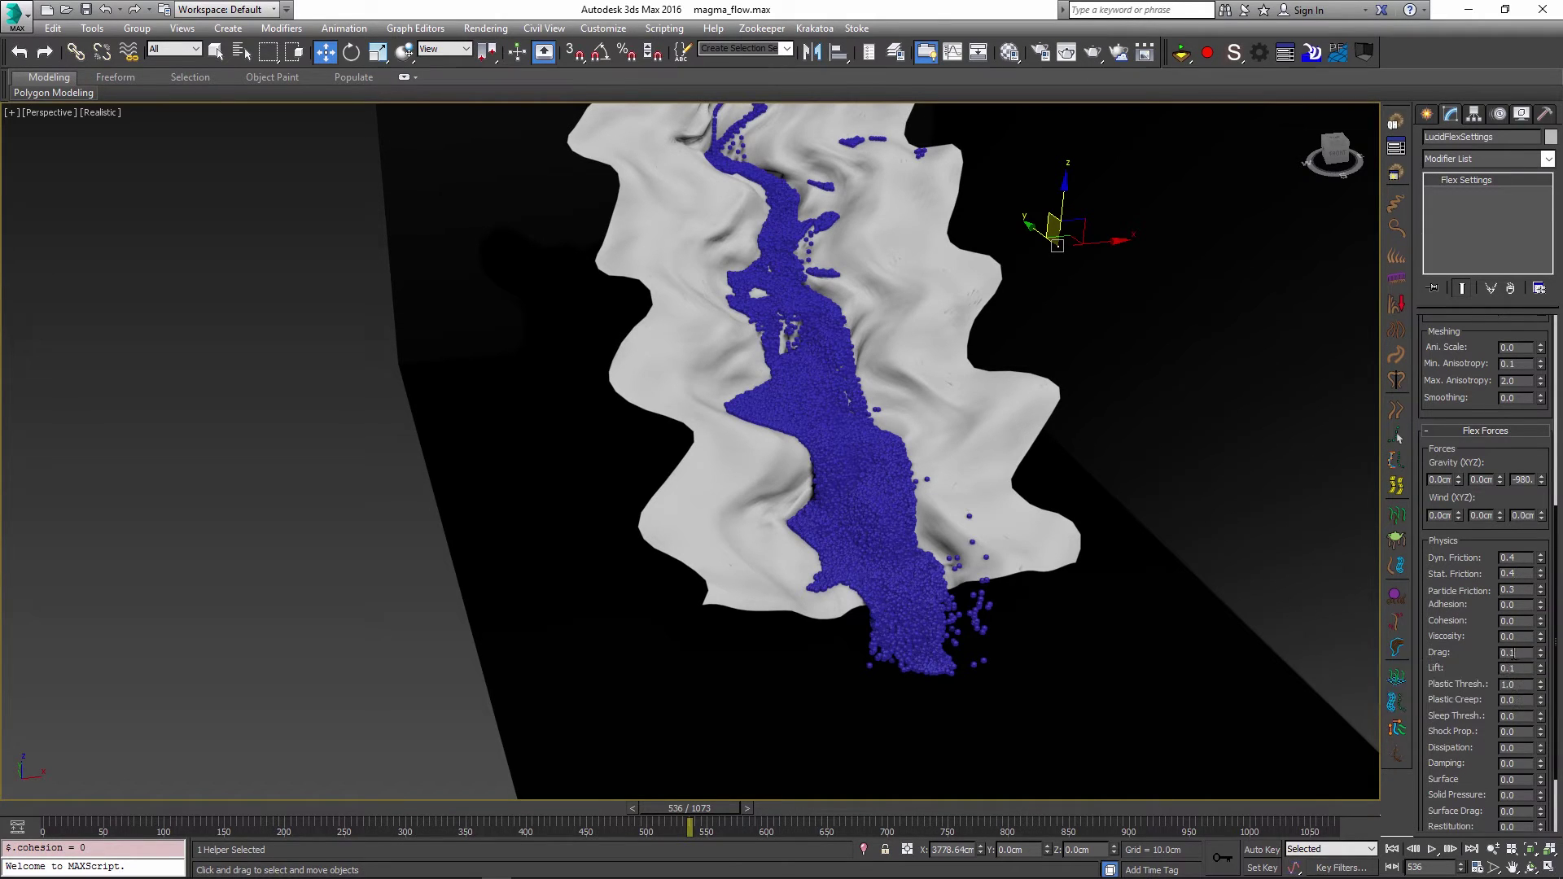
pyautogui.doubleClick(1523, 653)
pyautogui.write('1')
pyautogui.press('Return')
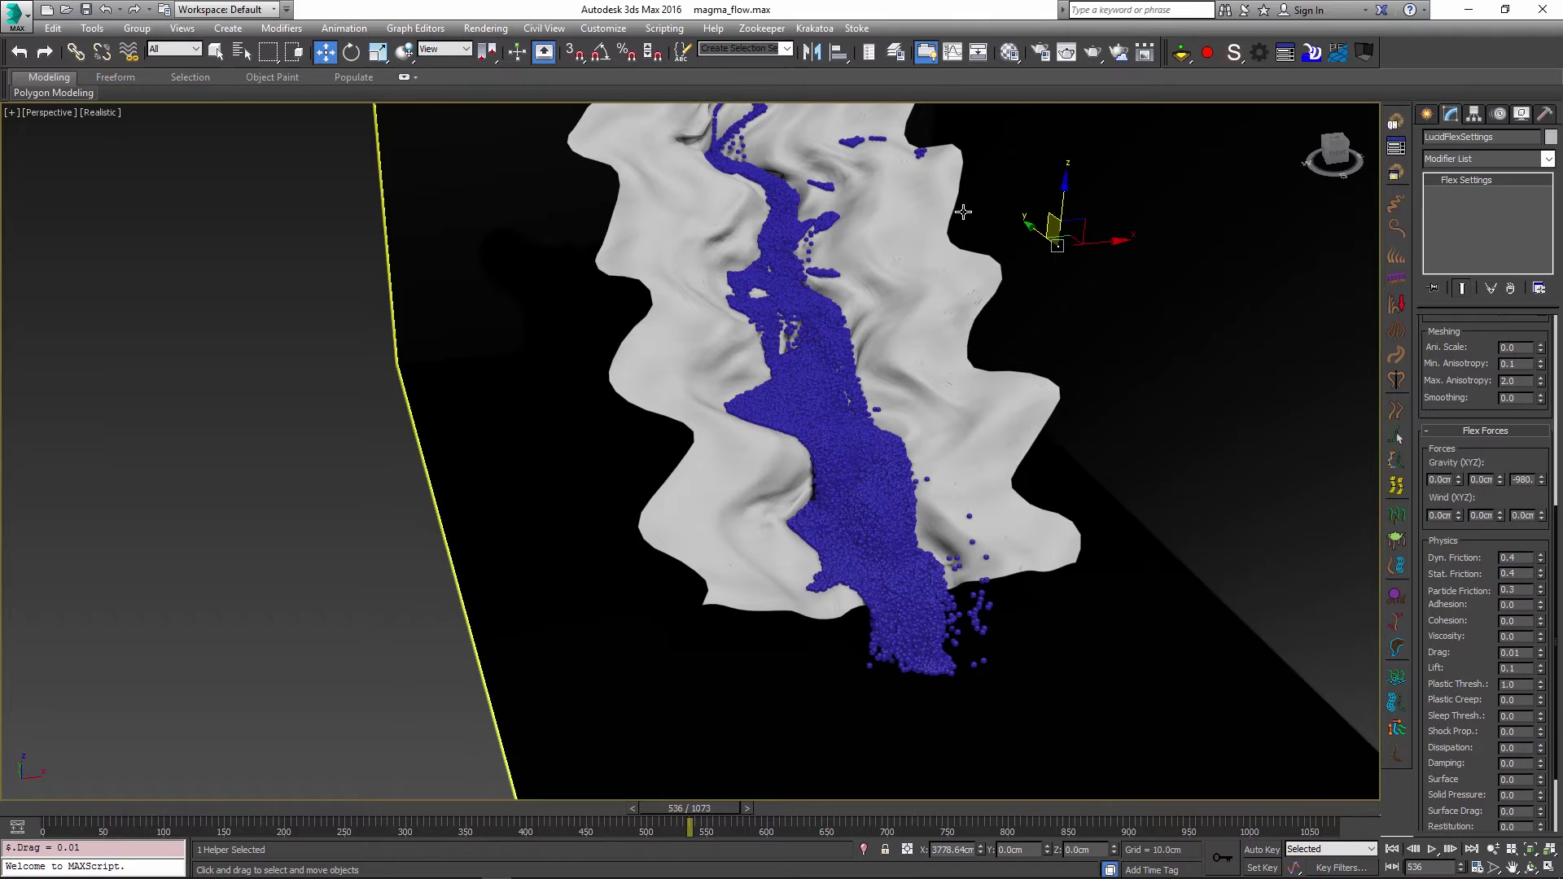
pyautogui.click(1209, 51)
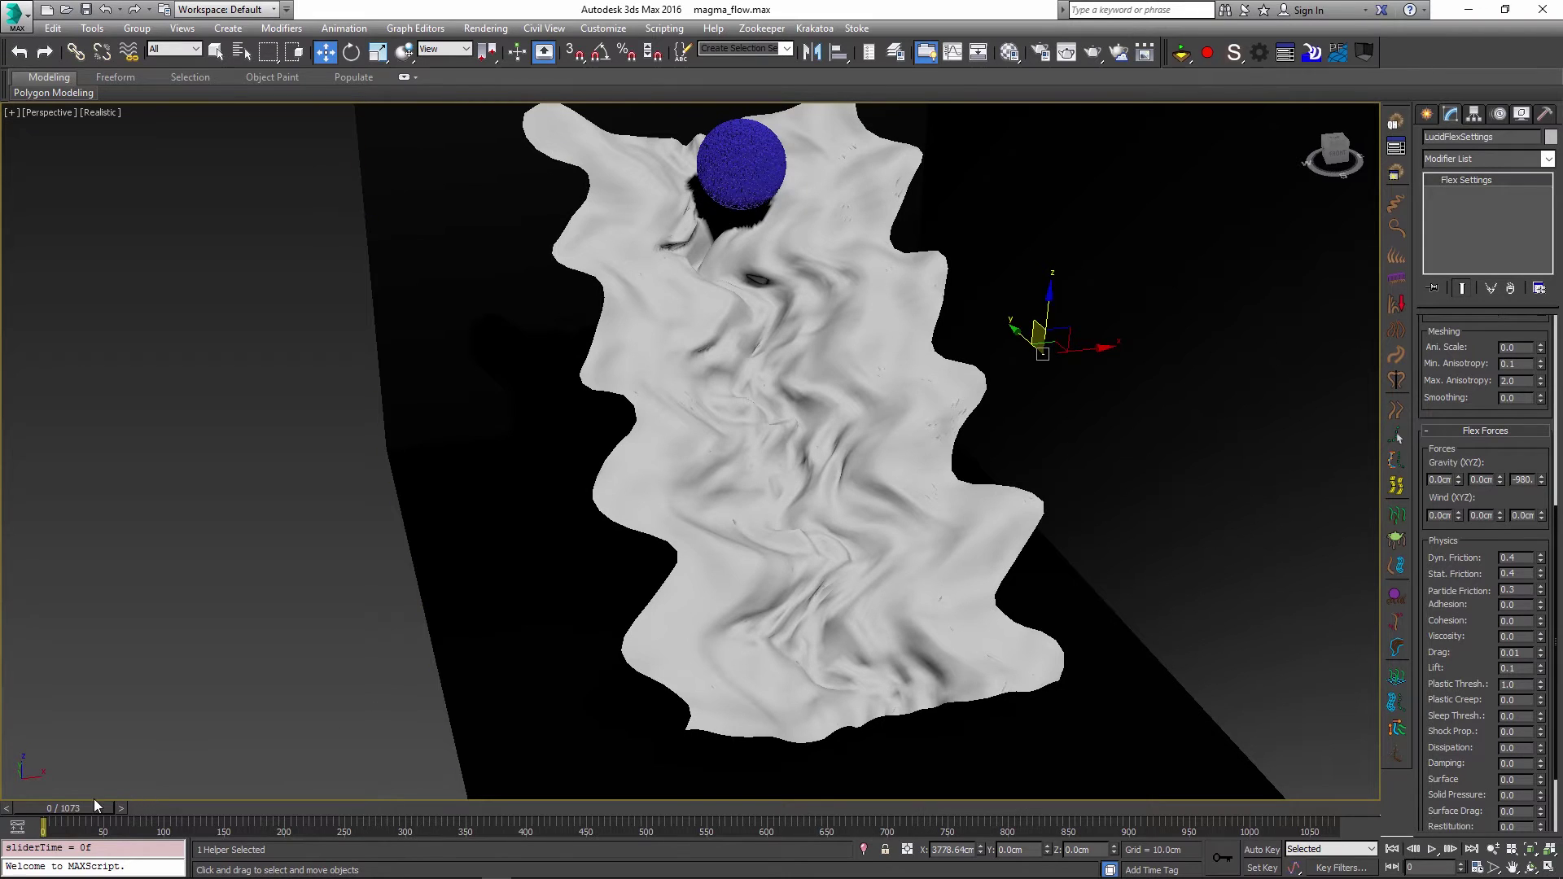
pyautogui.moveTo(91, 810); pyautogui.dragTo(327, 836)
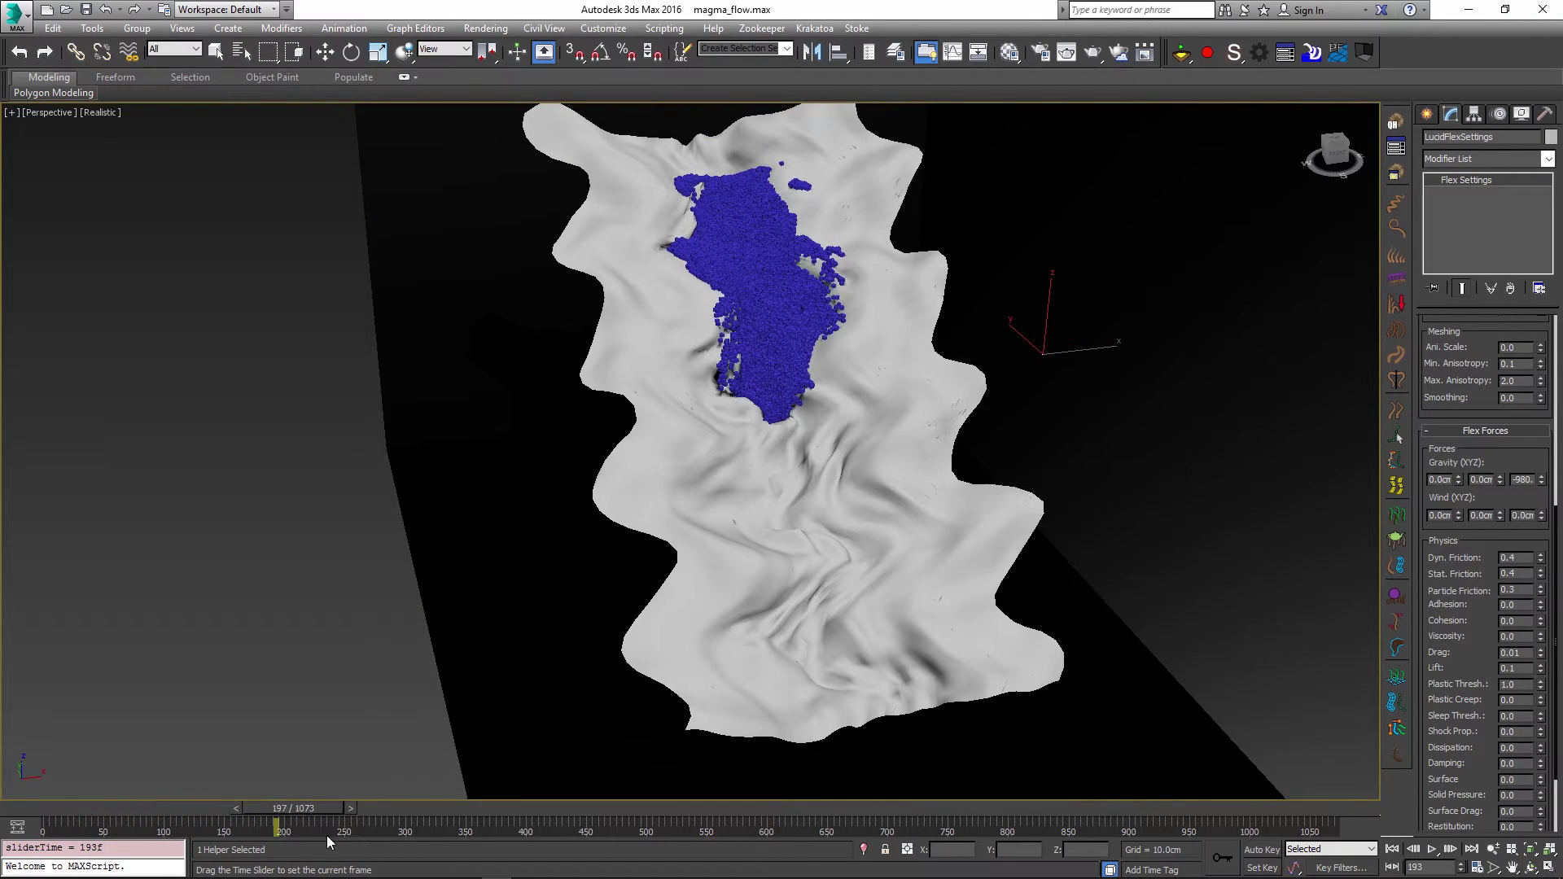
pyautogui.moveTo(327, 835)
pyautogui.mouseDown()
pyautogui.moveTo(655, 867)
pyautogui.moveTo(982, 868)
pyautogui.mouseUp()
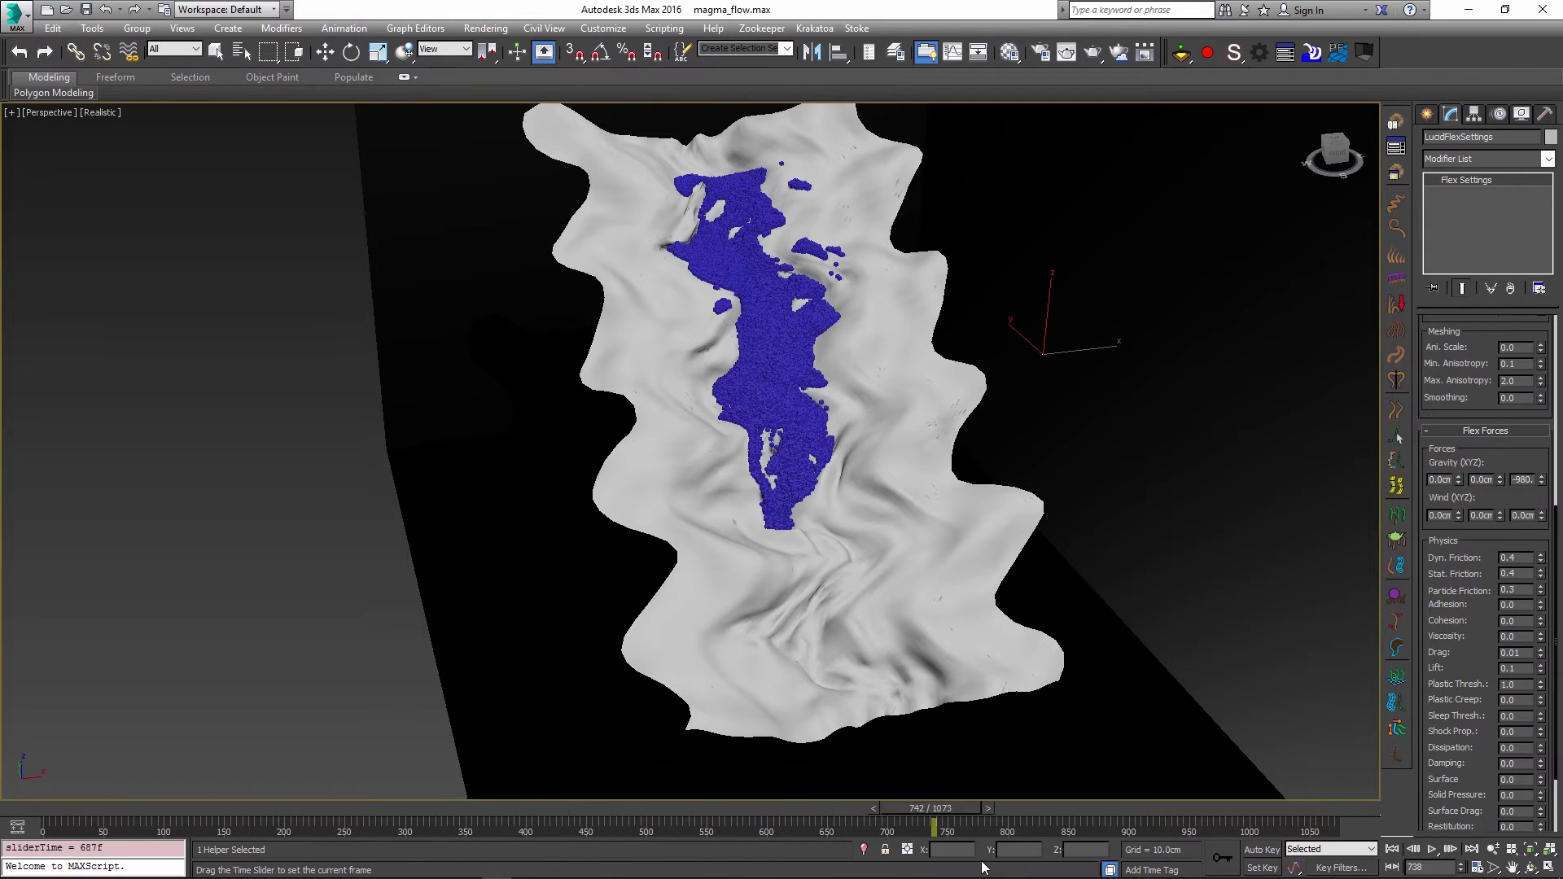
pyautogui.press('w')
pyautogui.moveTo(982, 867)
pyautogui.mouseDown()
pyautogui.moveTo(128, 816)
pyautogui.moveTo(780, 809)
pyautogui.moveTo(300, 803)
pyautogui.moveTo(410, 788)
pyautogui.moveTo(136, 774)
pyautogui.mouseUp()
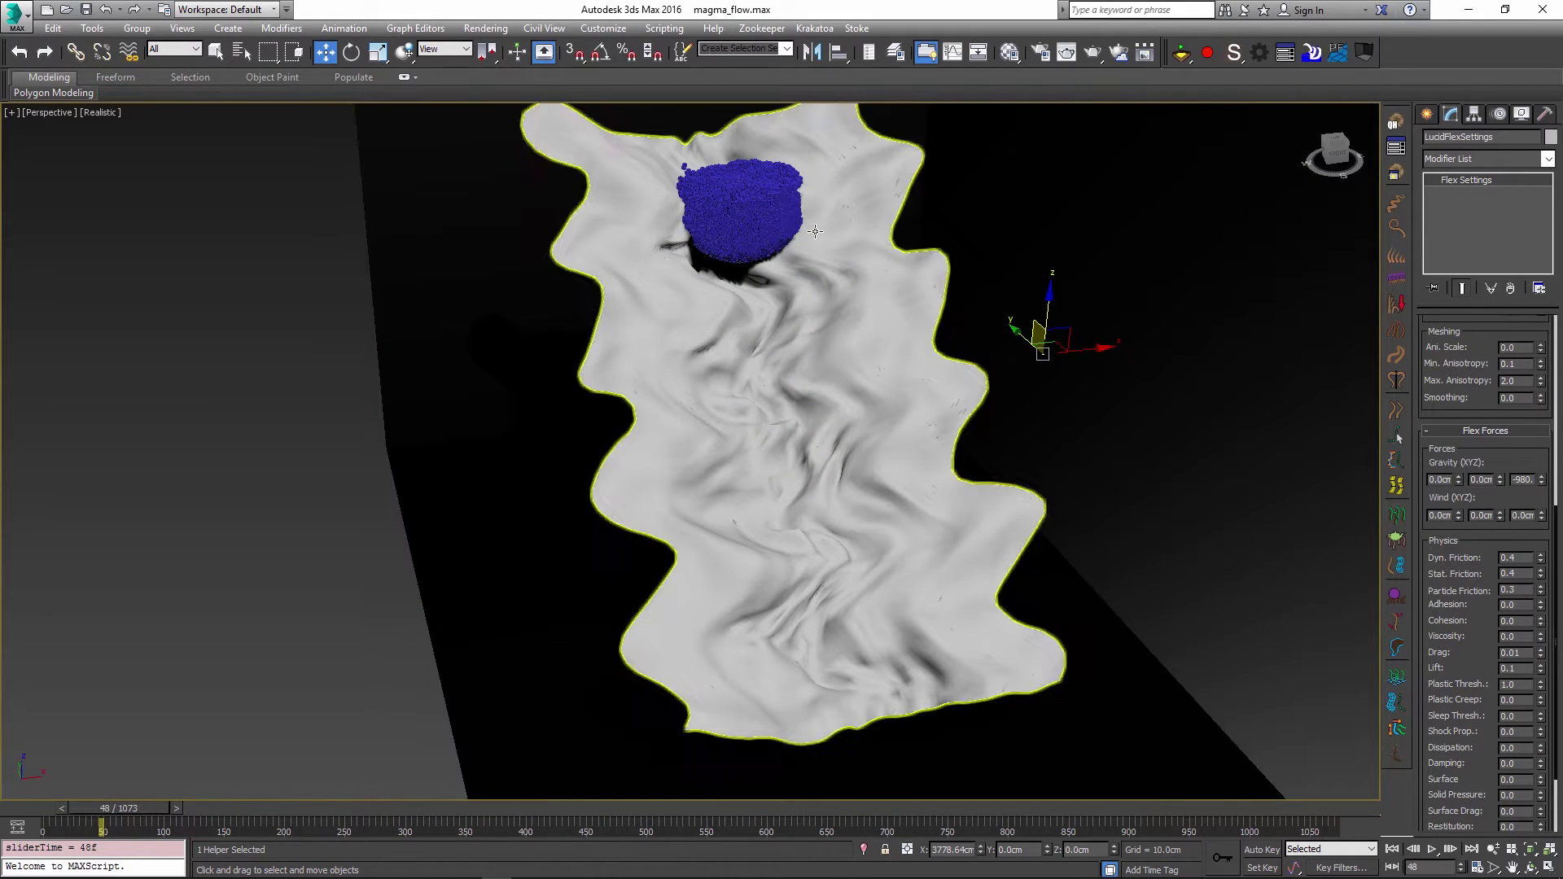
# Step: Review Sphere001's Lucid Modifier and LucidFlexSettings, then scrub to a later frame of the flow
pyautogui.click(740, 214)
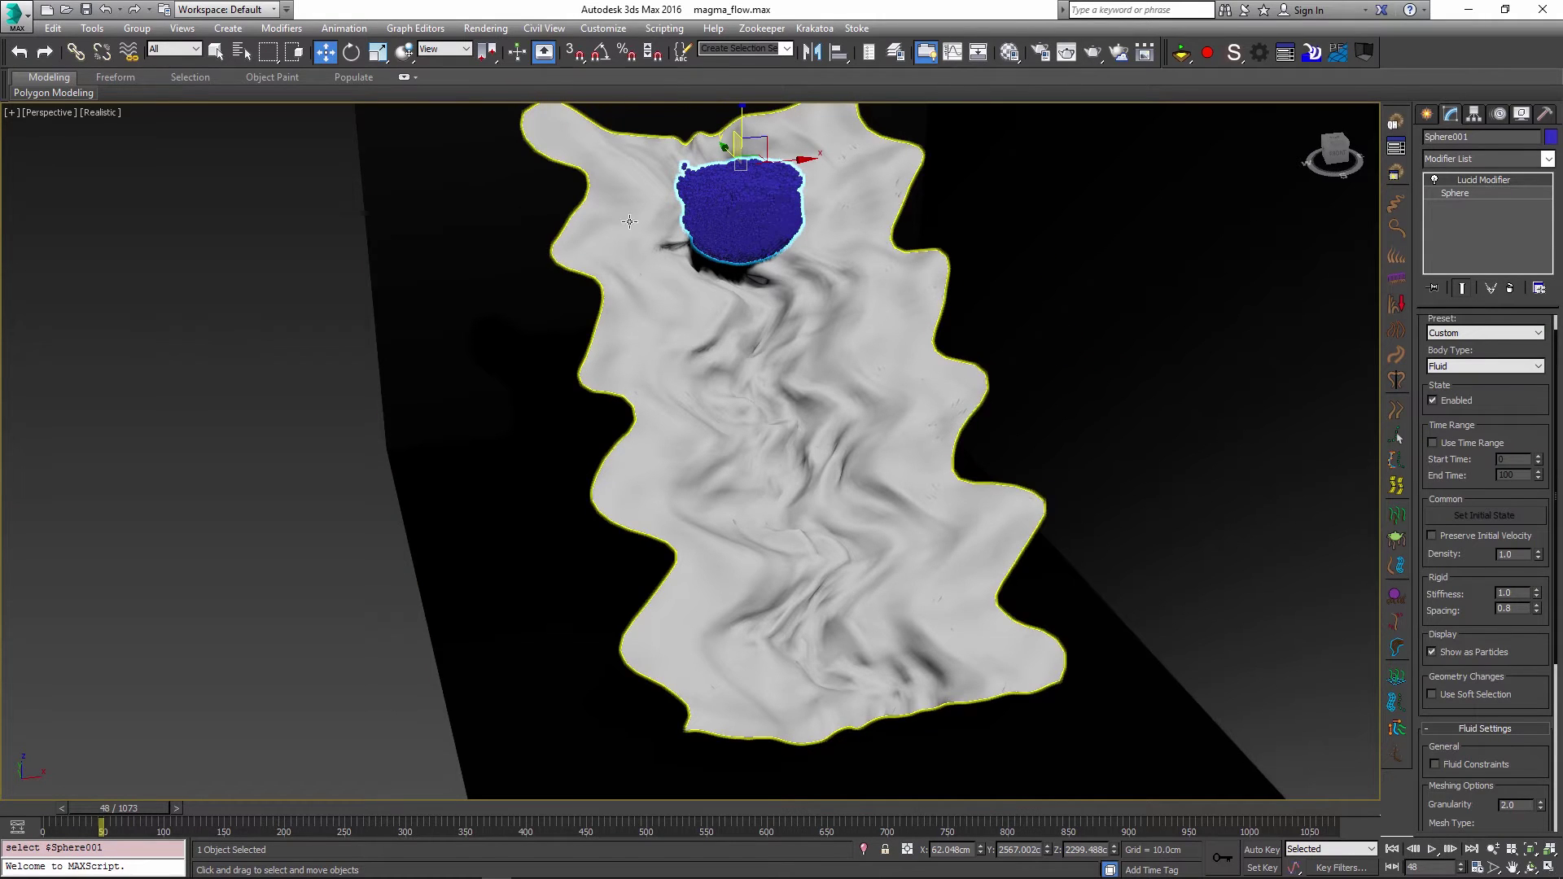
pyautogui.scroll(-2, 1464, 465)
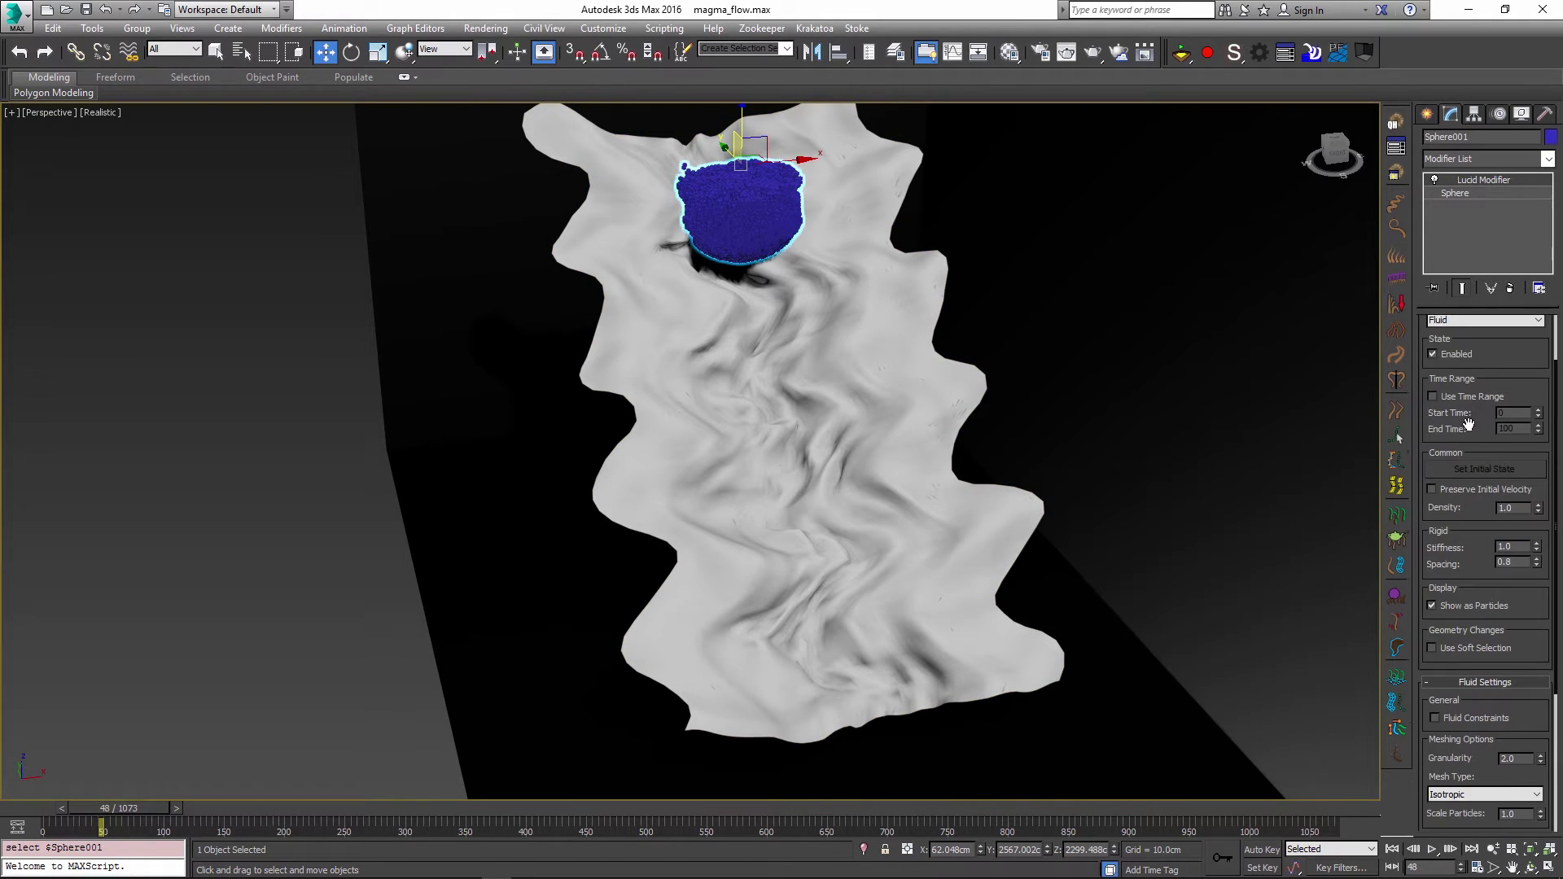
pyautogui.scroll(3, 1460, 513)
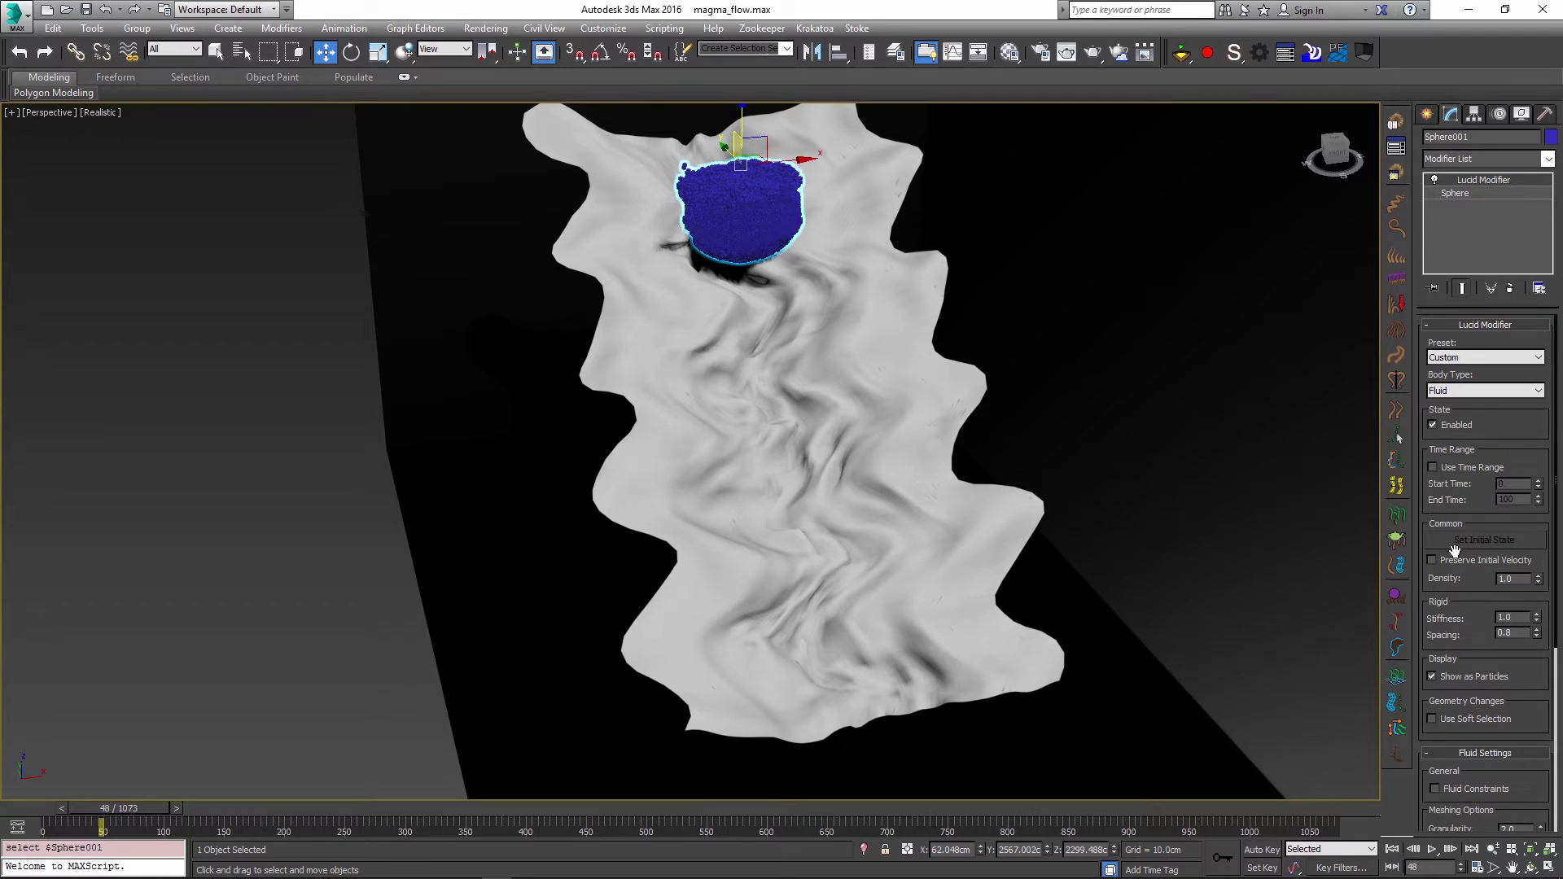
pyautogui.scroll(-2, 1455, 550)
pyautogui.click(1207, 52)
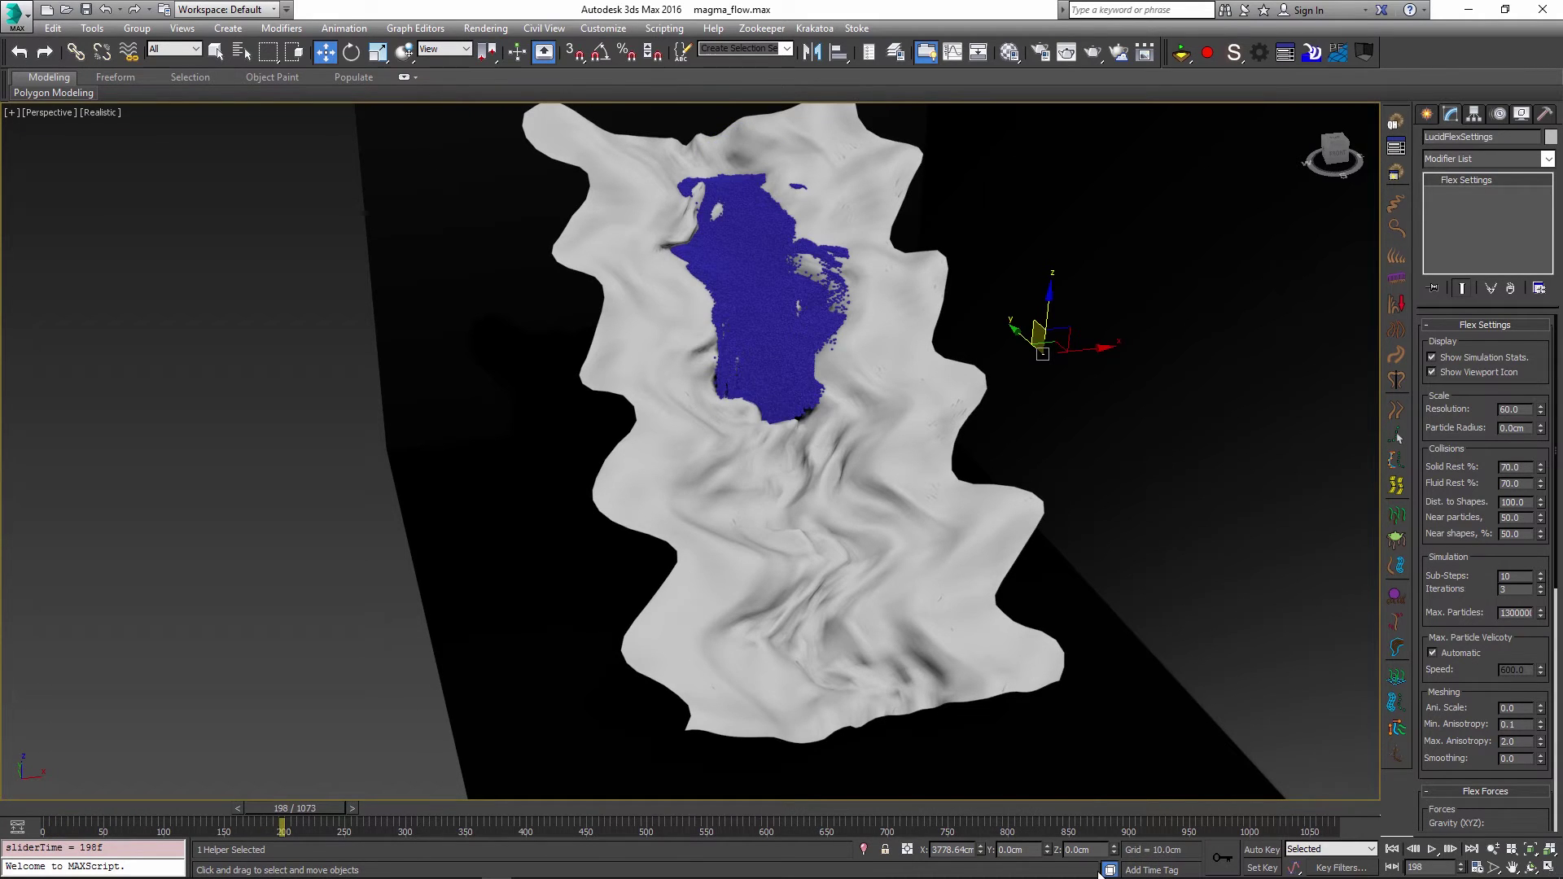
pyautogui.moveTo(284, 817)
pyautogui.mouseDown()
pyautogui.moveTo(811, 797)
pyautogui.moveTo(949, 808)
pyautogui.mouseUp()
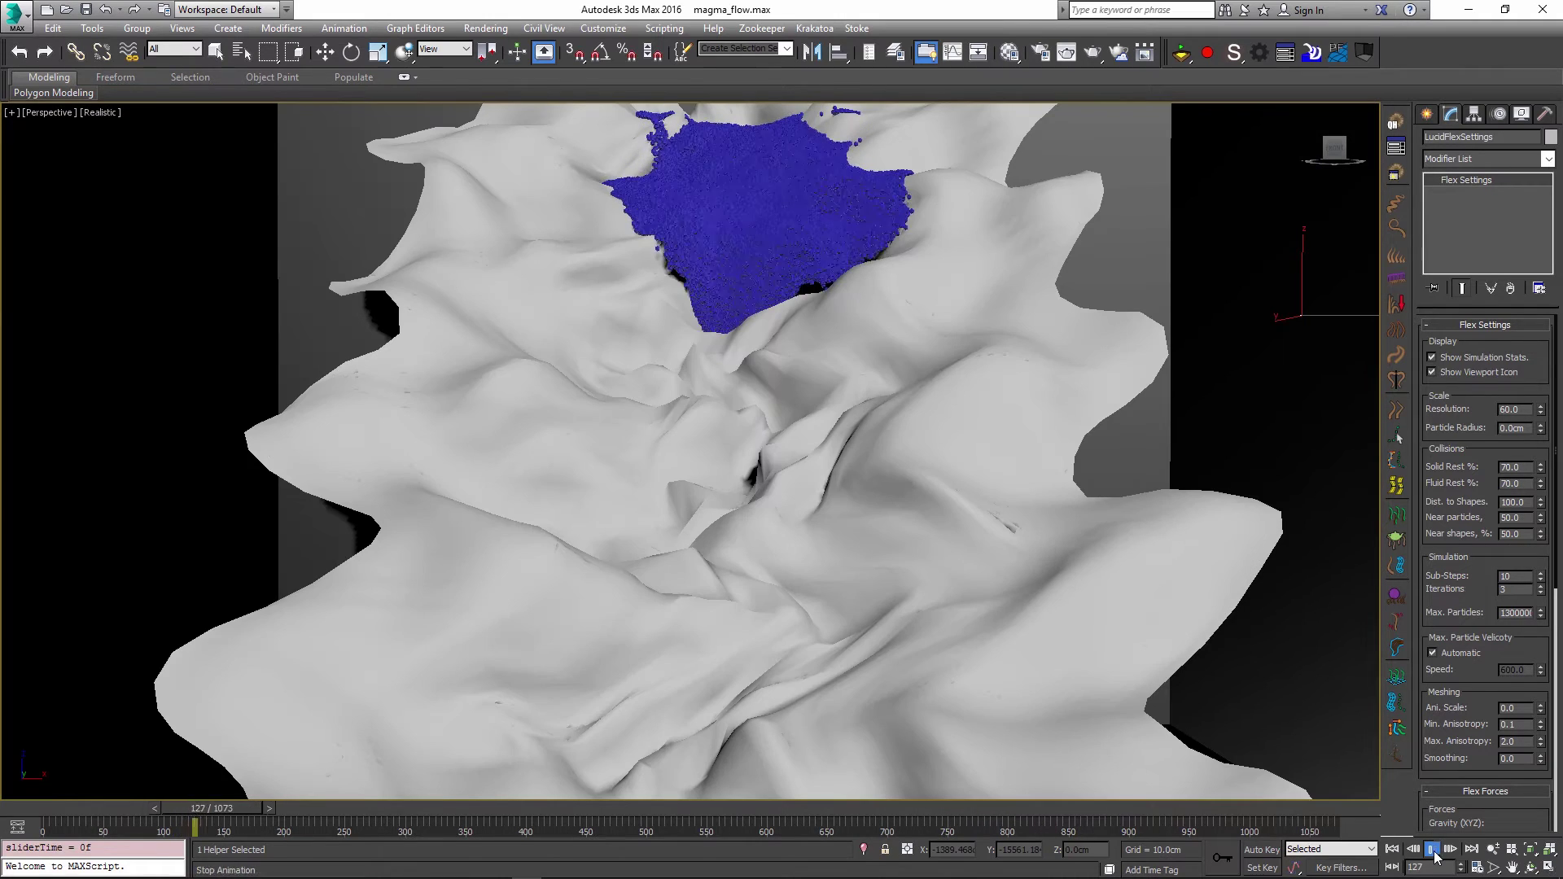
# Step: Open the 713_gas_test scene and inspect its Flex settings, red Box001 and blue Box003
pyautogui.click(15, 15)
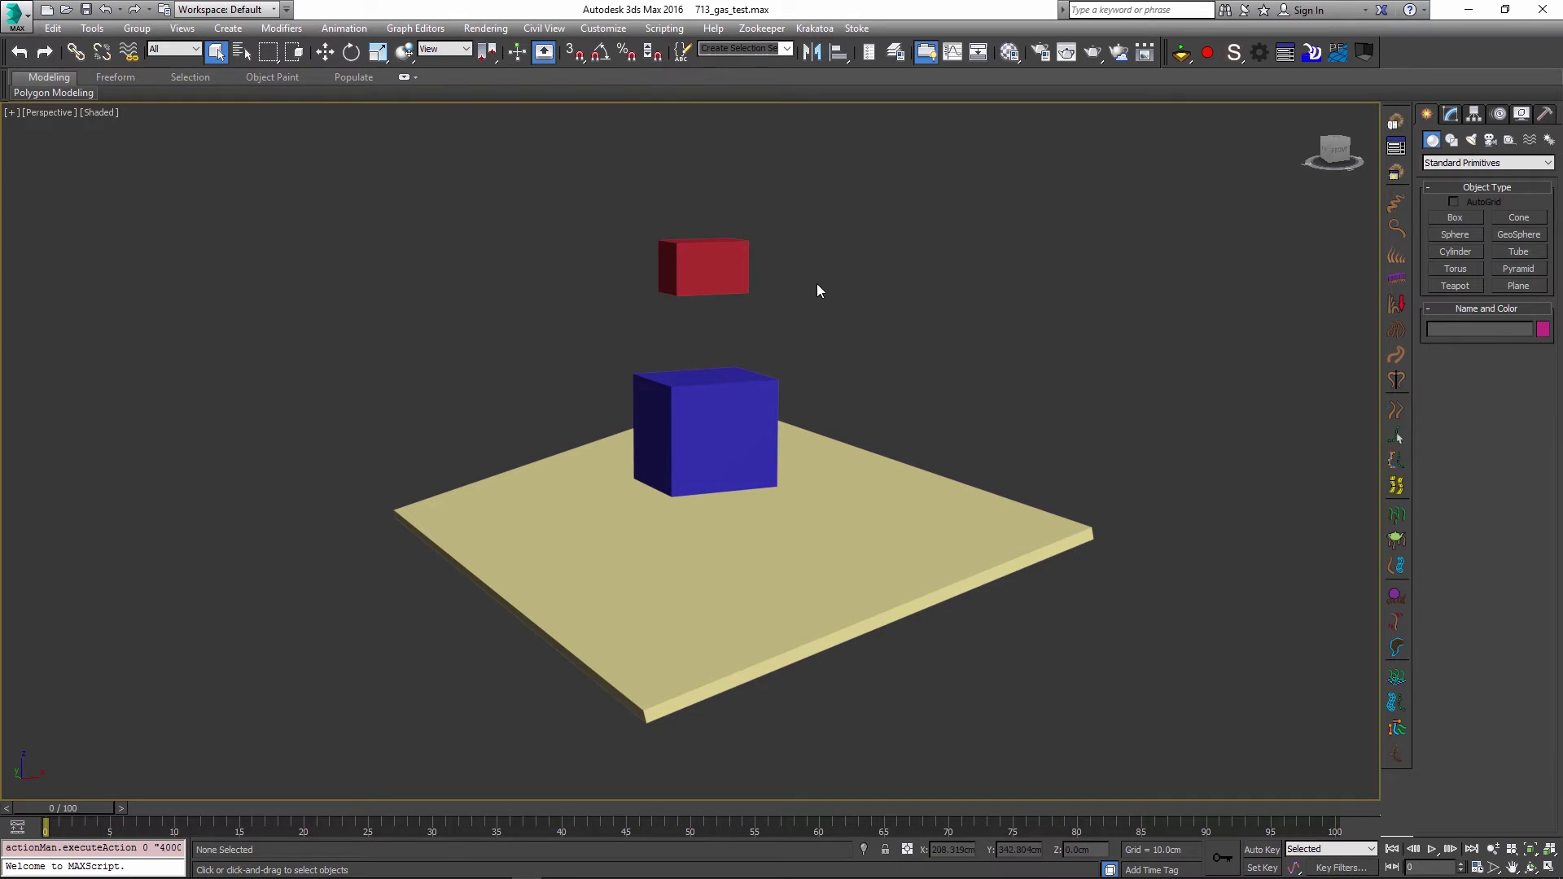
pyautogui.click(706, 282)
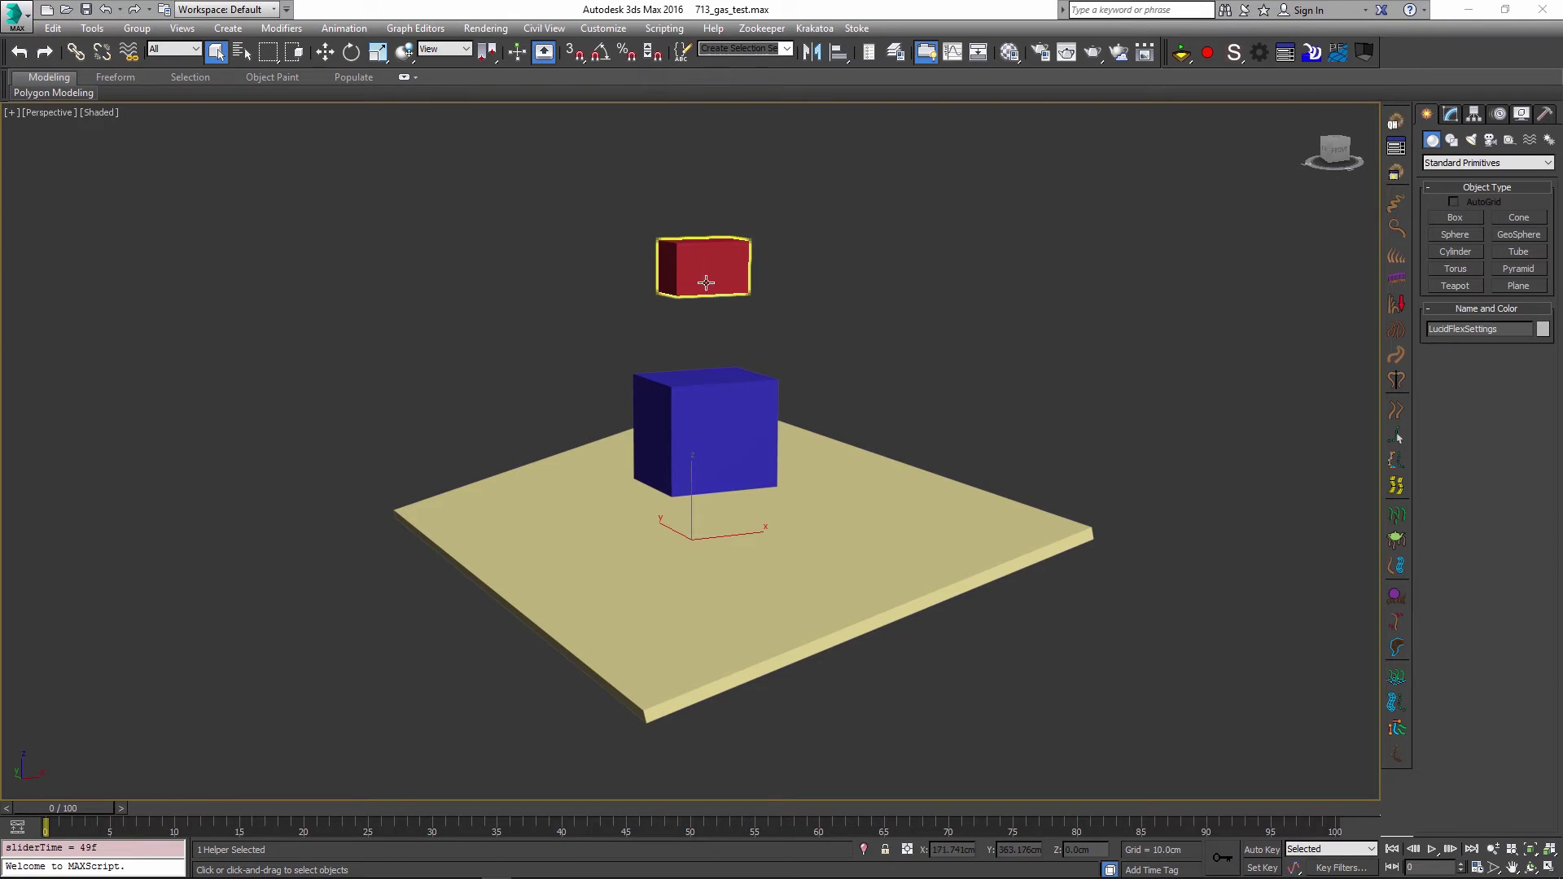
pyautogui.click(1453, 114)
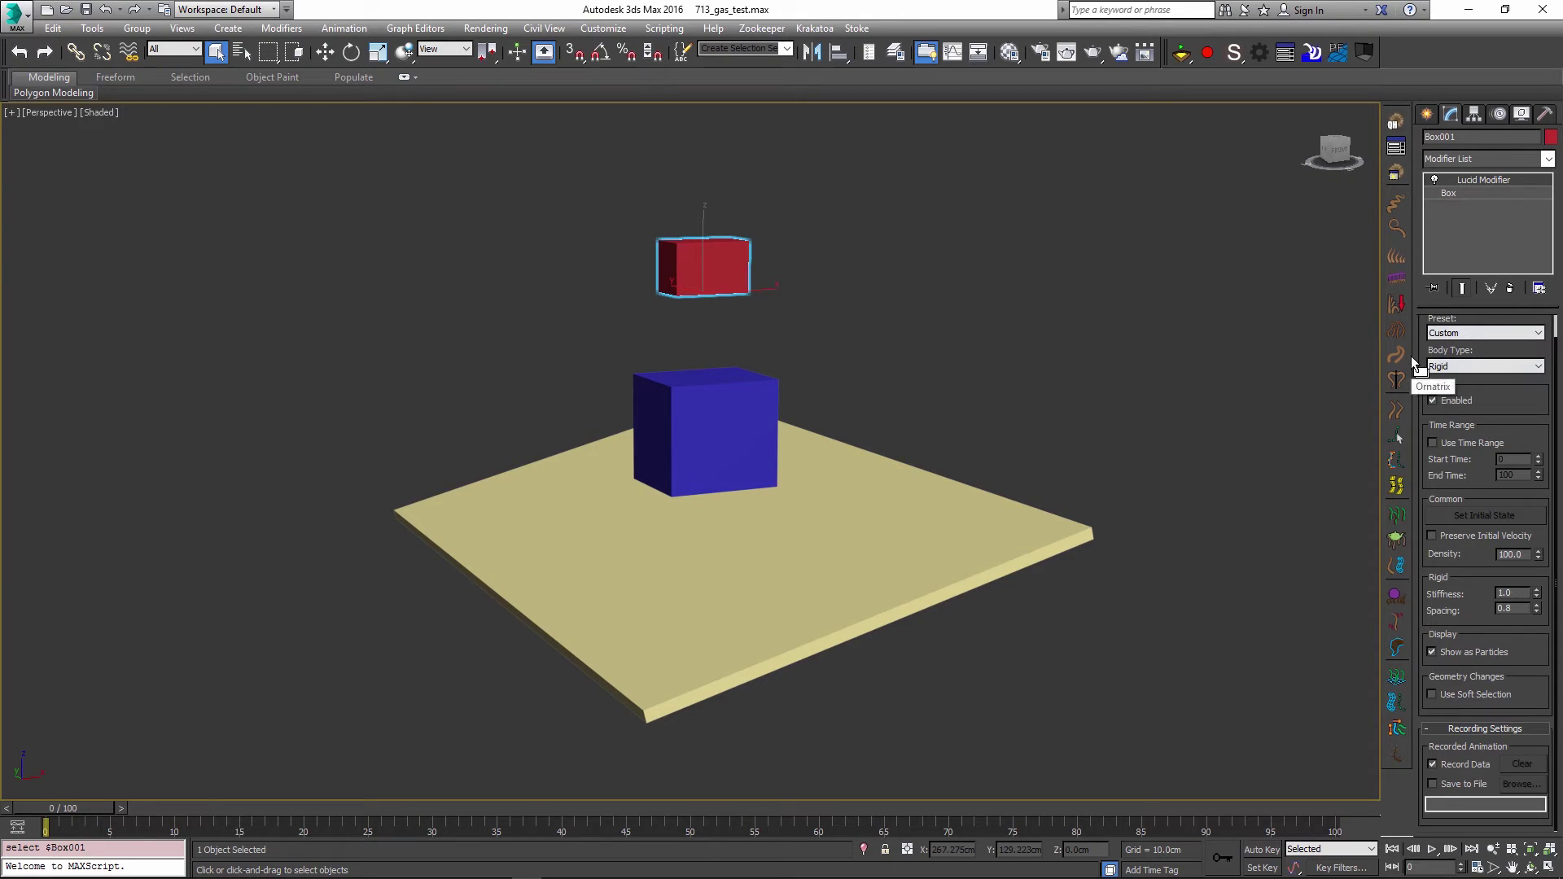
pyautogui.click(758, 410)
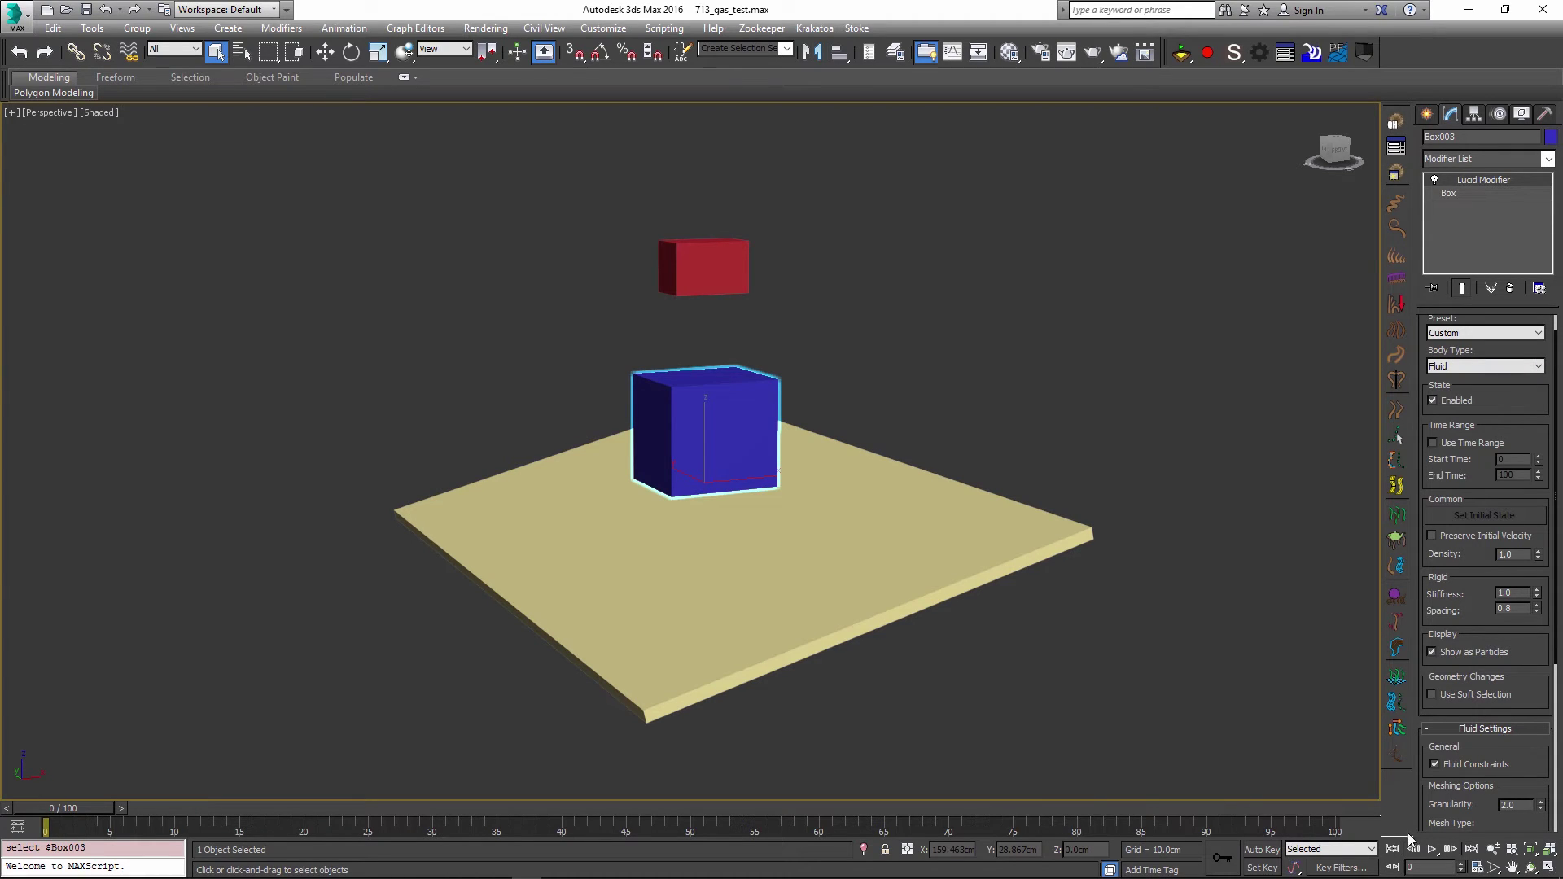
# Step: Enable Lucid Physics, play and stop the fluid test twice, then reset the simulation
pyautogui.click(1177, 55)
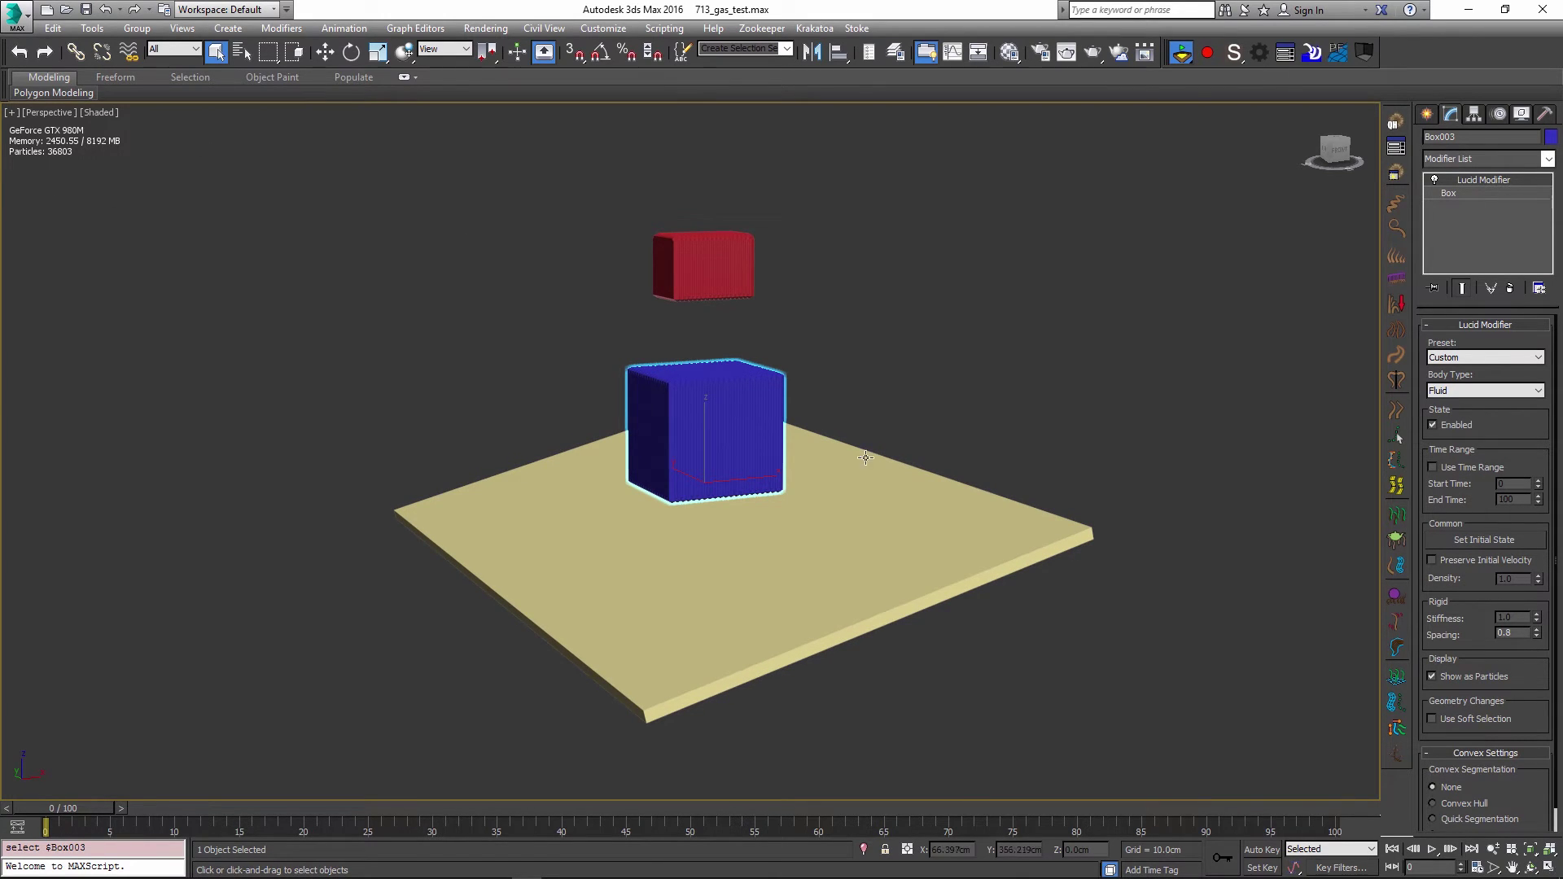
pyautogui.click(1431, 849)
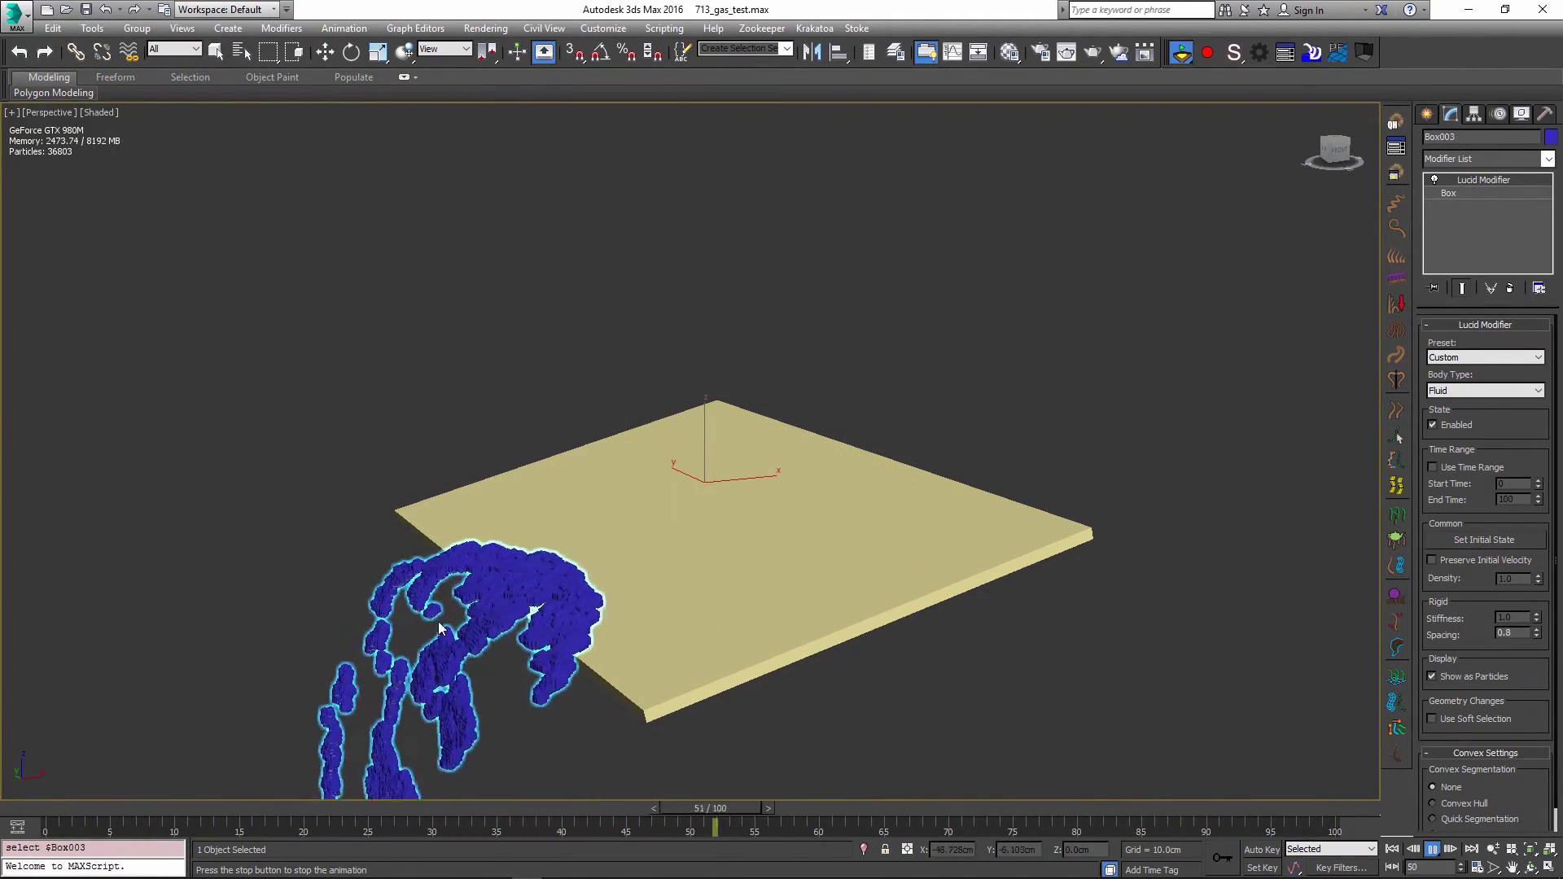
pyautogui.press('/')
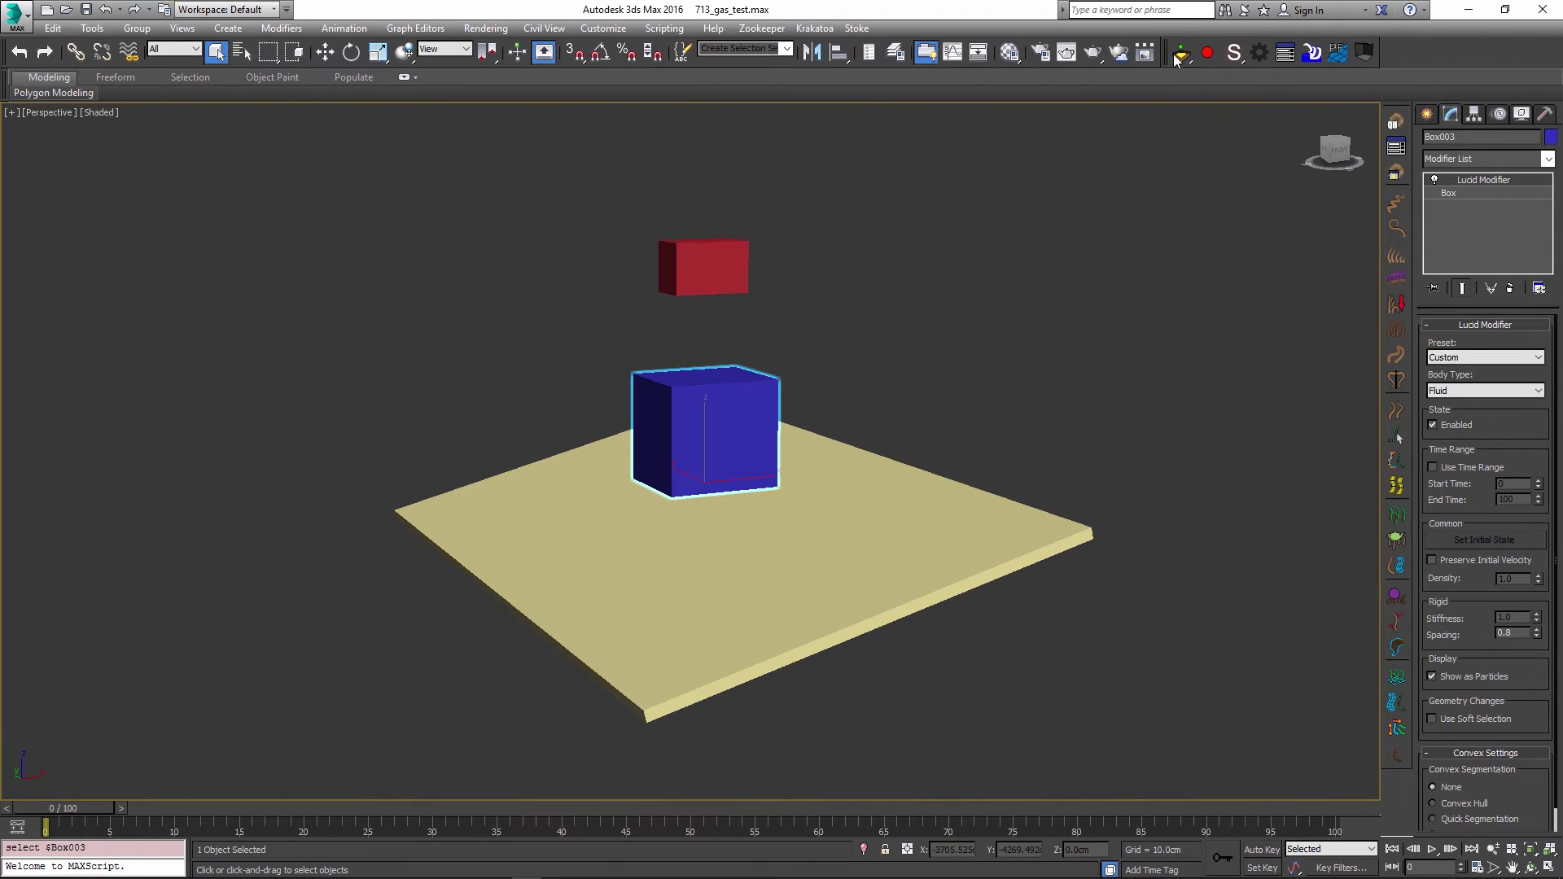
pyautogui.click(1433, 851)
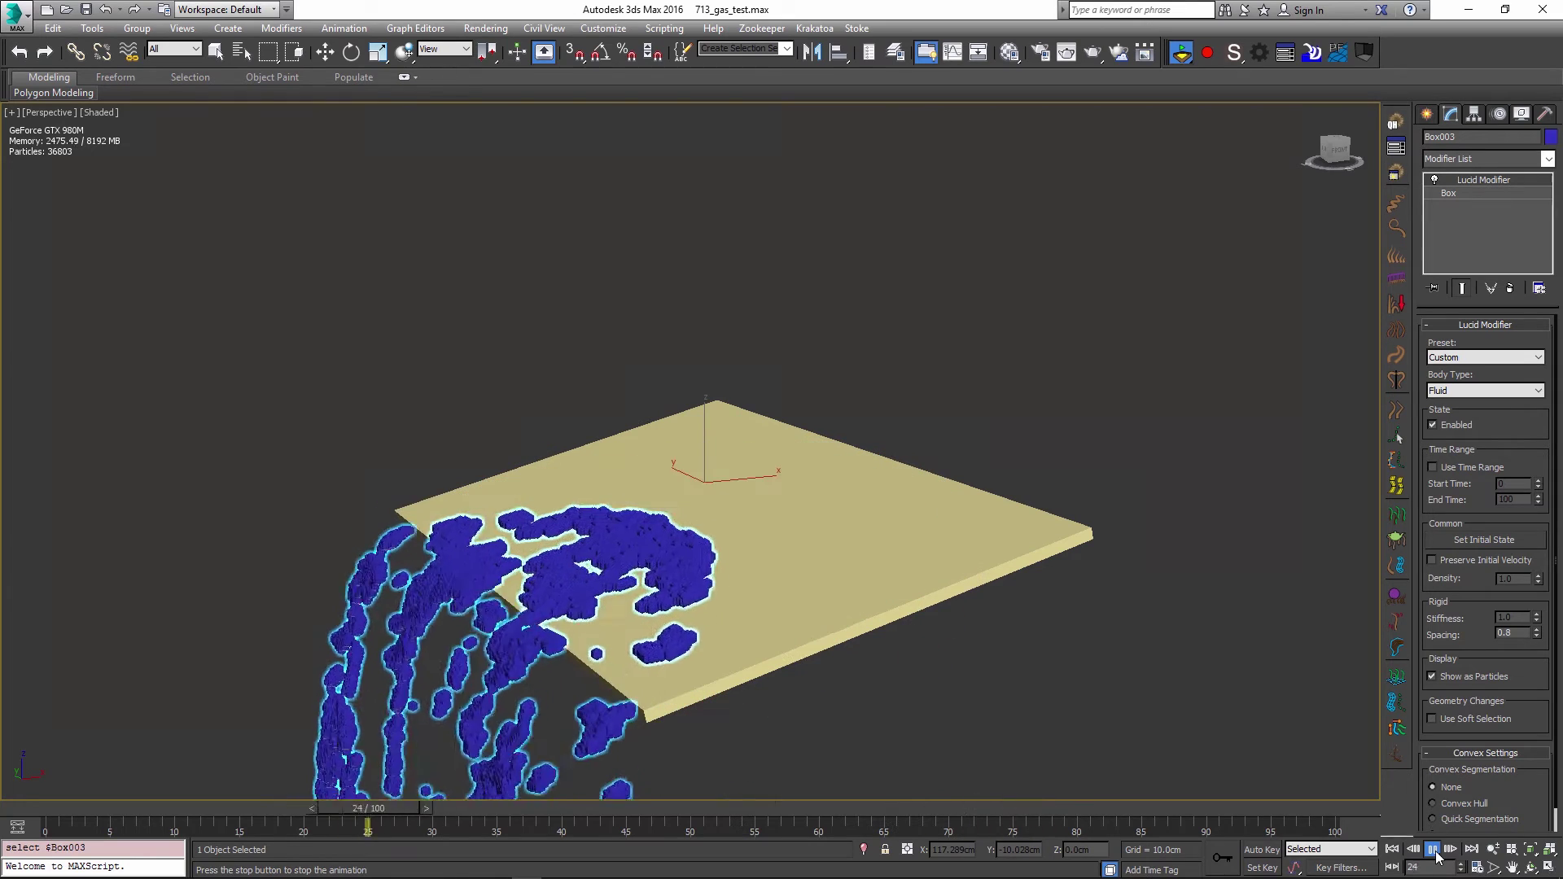
pyautogui.press('/')
pyautogui.click(1182, 53)
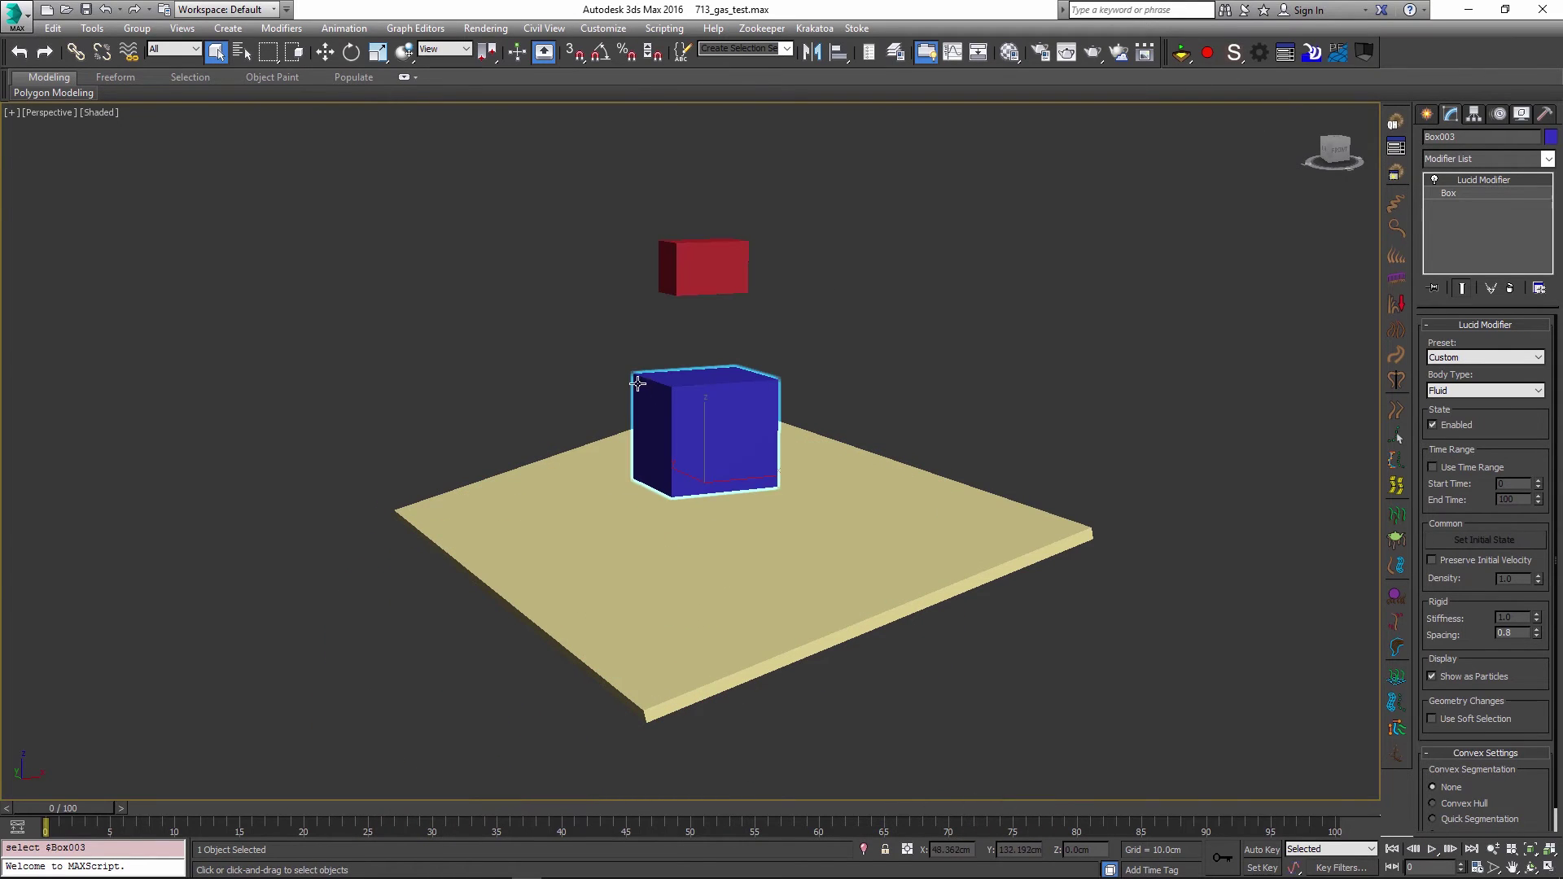
# Step: Zero cohesion, viscosity and buoyancy in LucidFlexSettings and turn live physics back on
pyautogui.click(1257, 55)
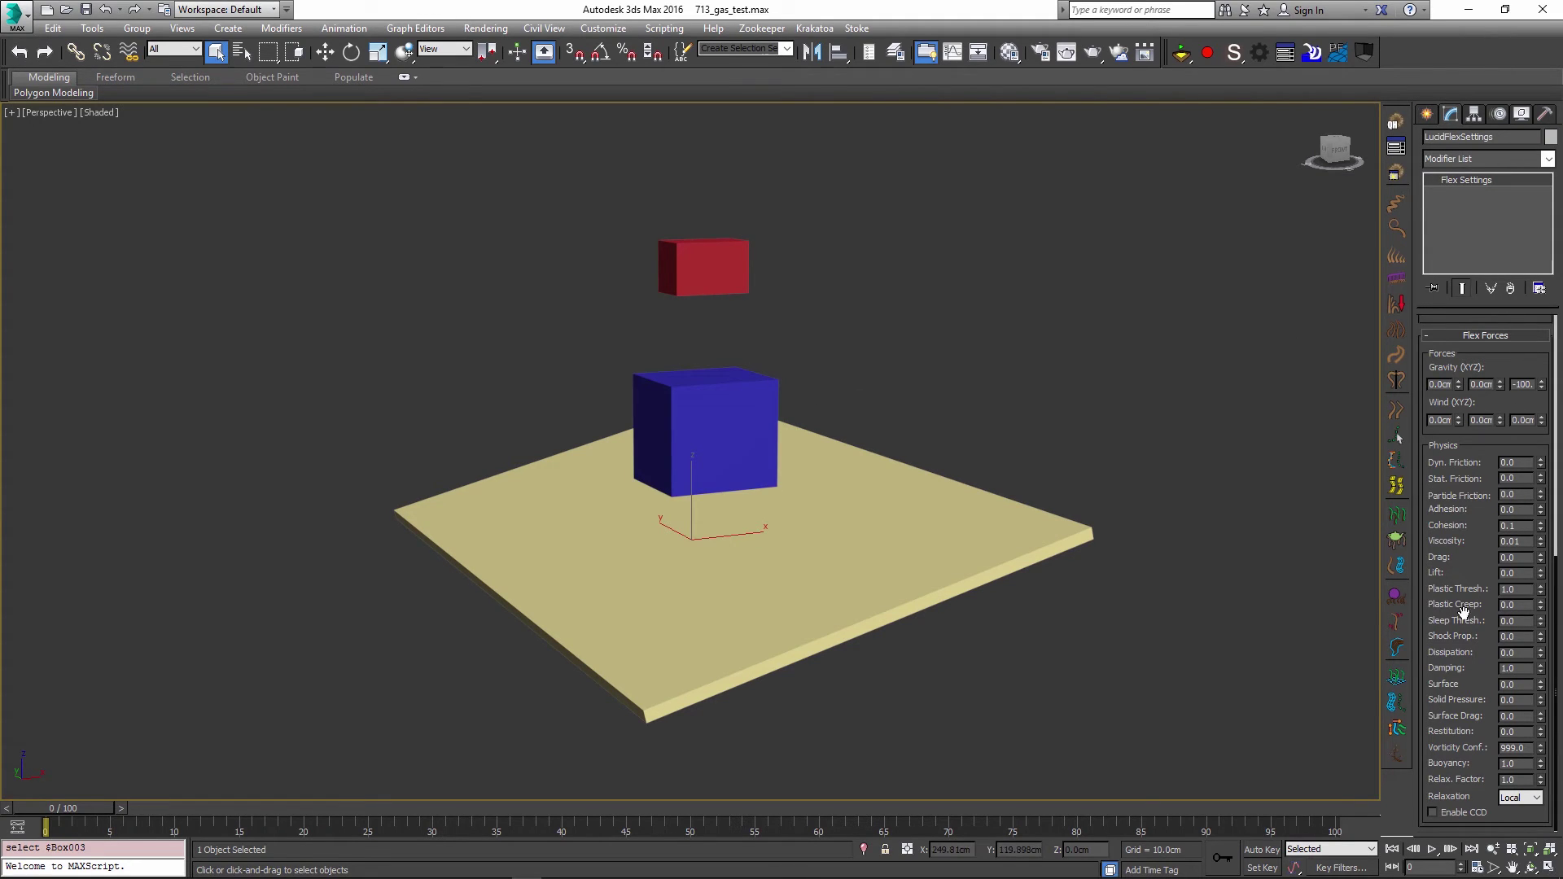
pyautogui.click(1542, 530)
pyautogui.click(1539, 548)
pyautogui.click(1540, 764)
pyautogui.click(1181, 51)
# Step: Play the gas test, set both frictions to 0.01, lower damping, and reset to frame 0
pyautogui.click(1432, 851)
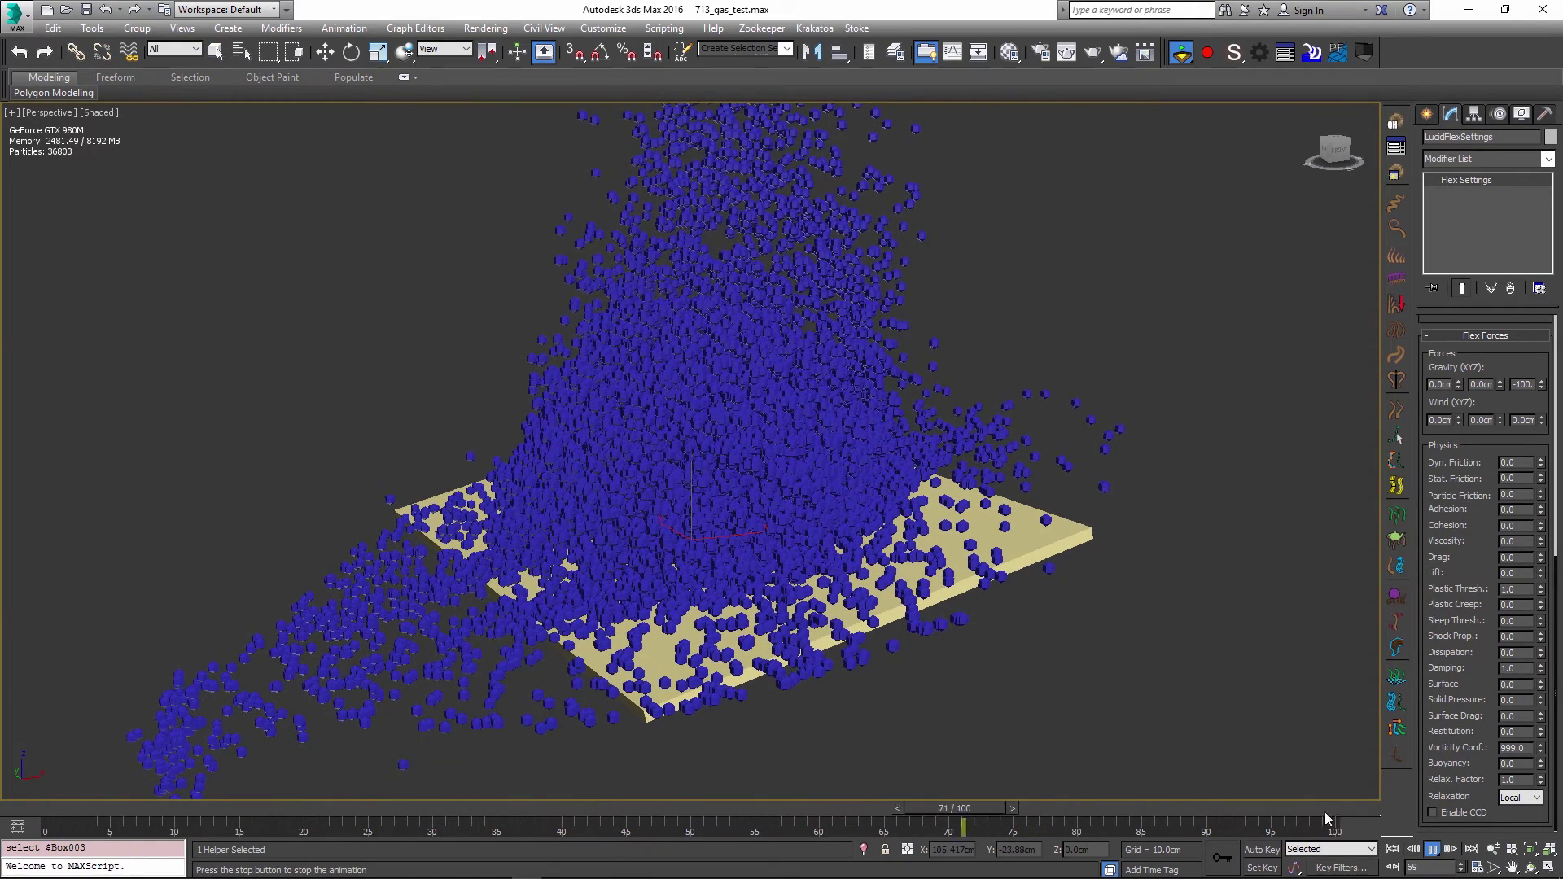
pyautogui.click(1432, 860)
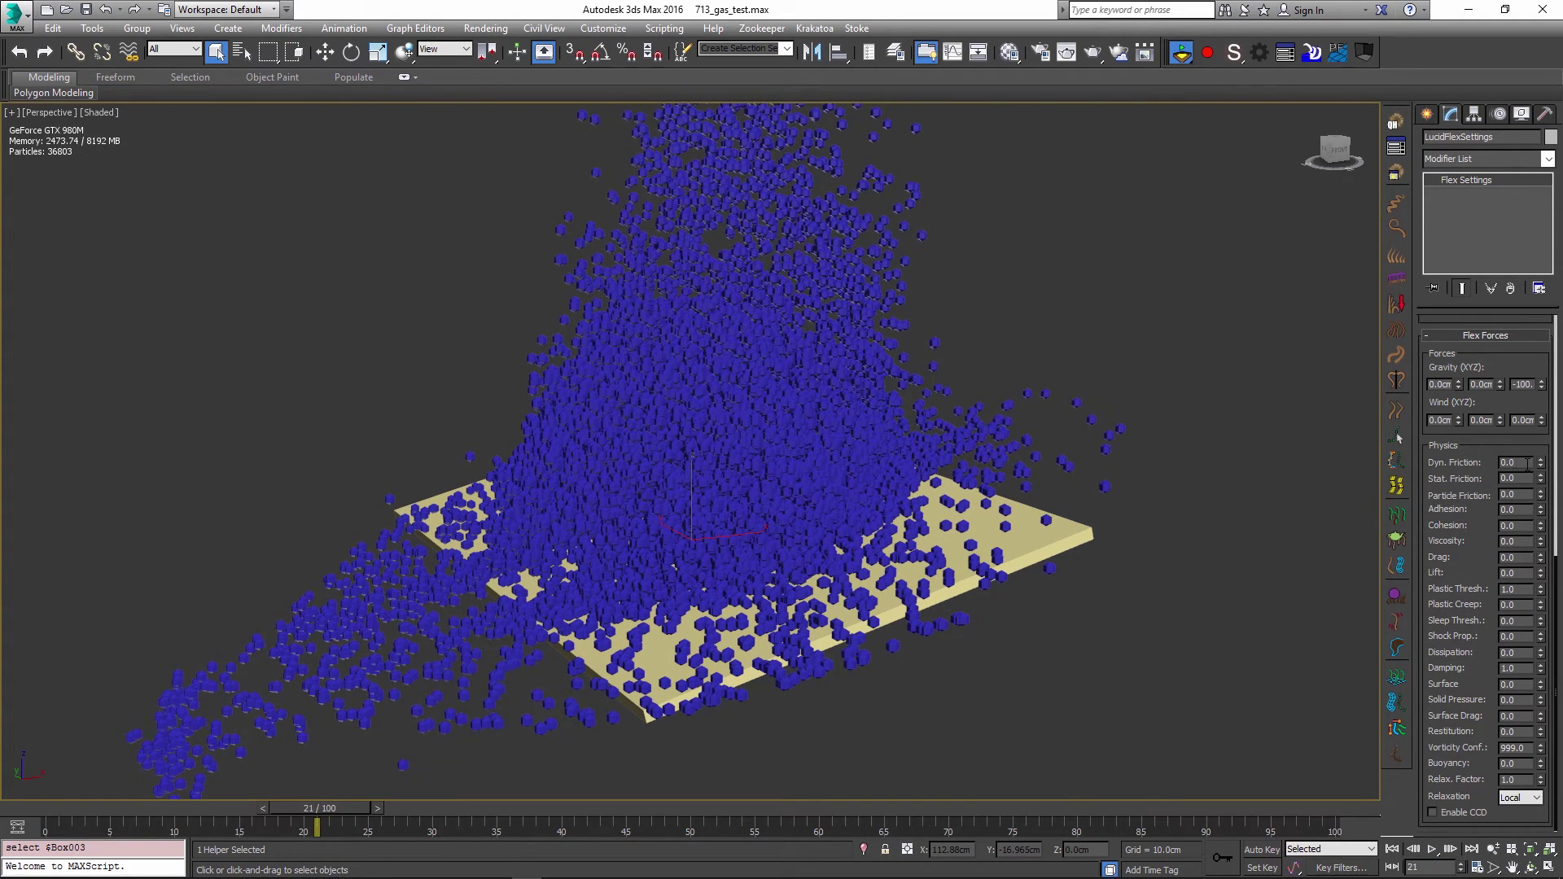
pyautogui.write('1')
pyautogui.press('Return')
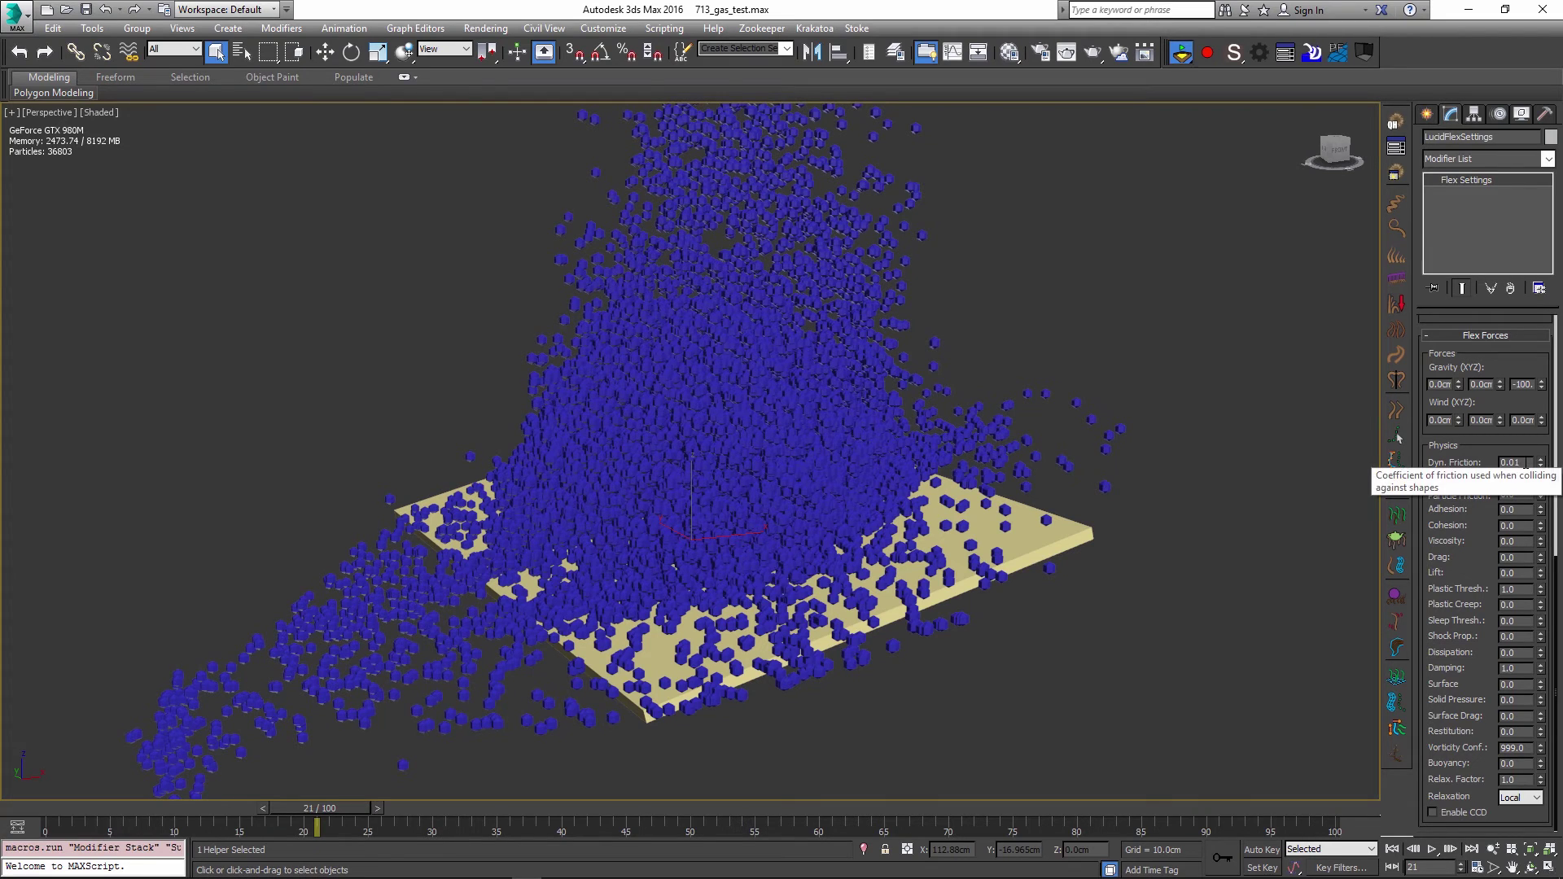
pyautogui.press('Return')
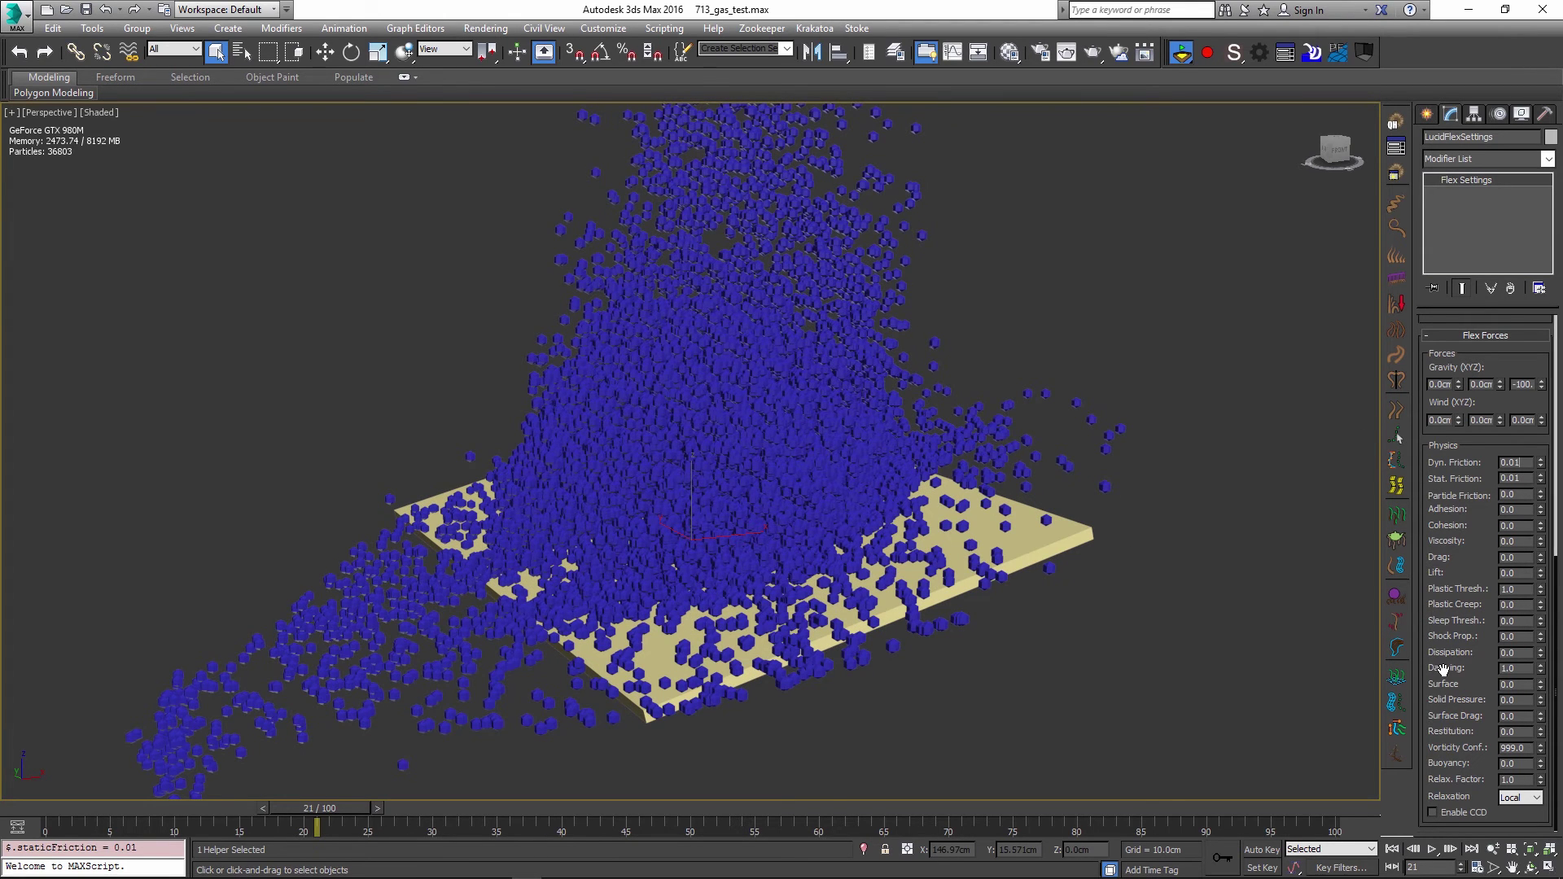
pyautogui.click(1542, 672)
pyautogui.click(1208, 53)
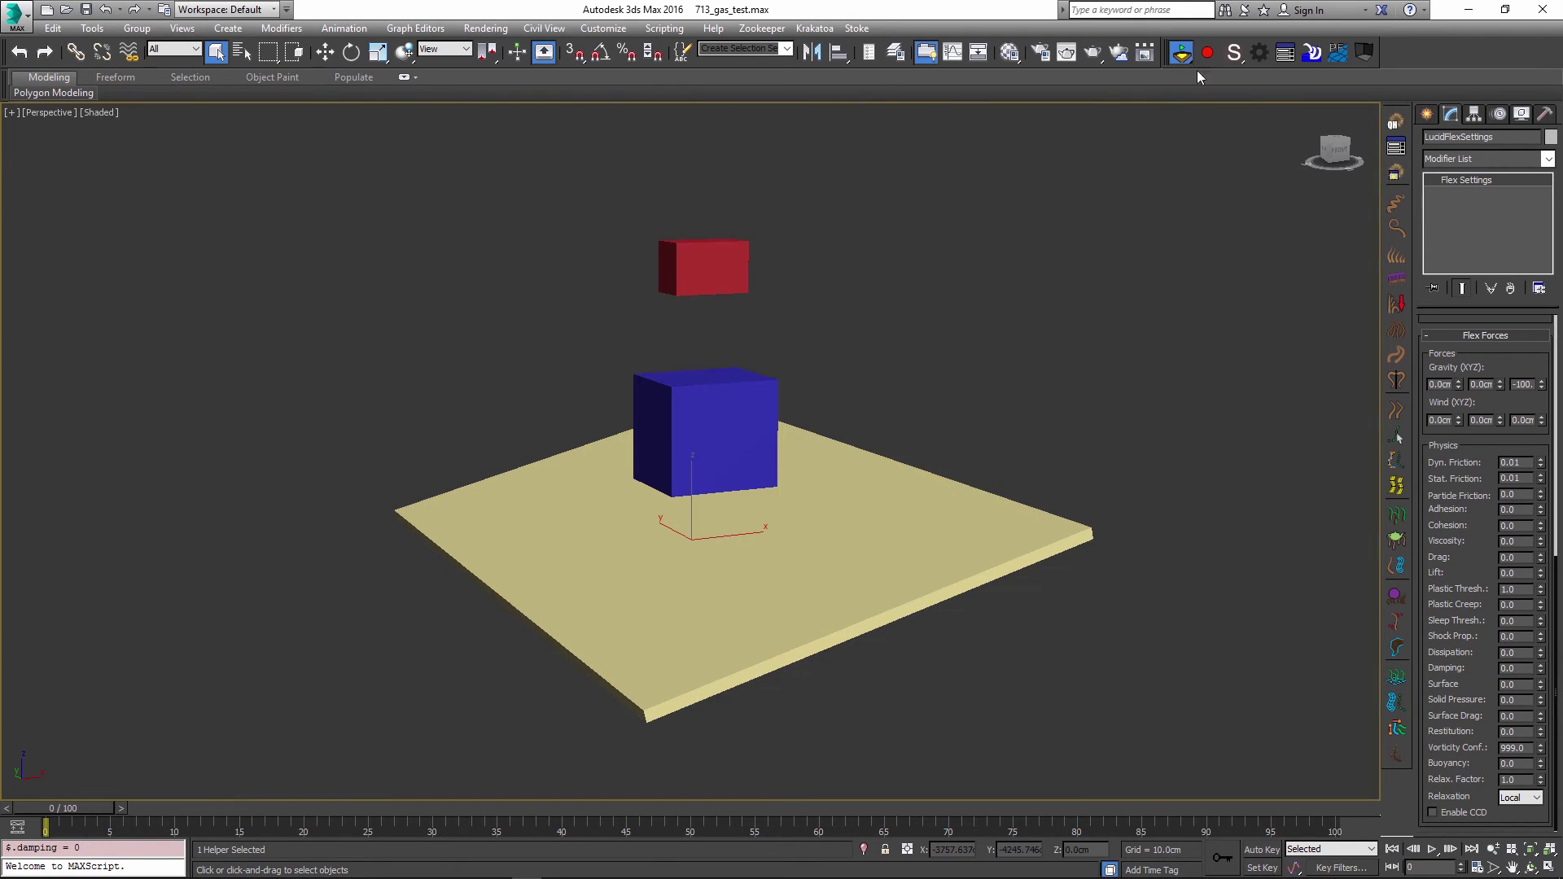
# Step: Preview the friction run, set Drag to 0.4, then replay from frame 0 and reset
pyautogui.click(1428, 851)
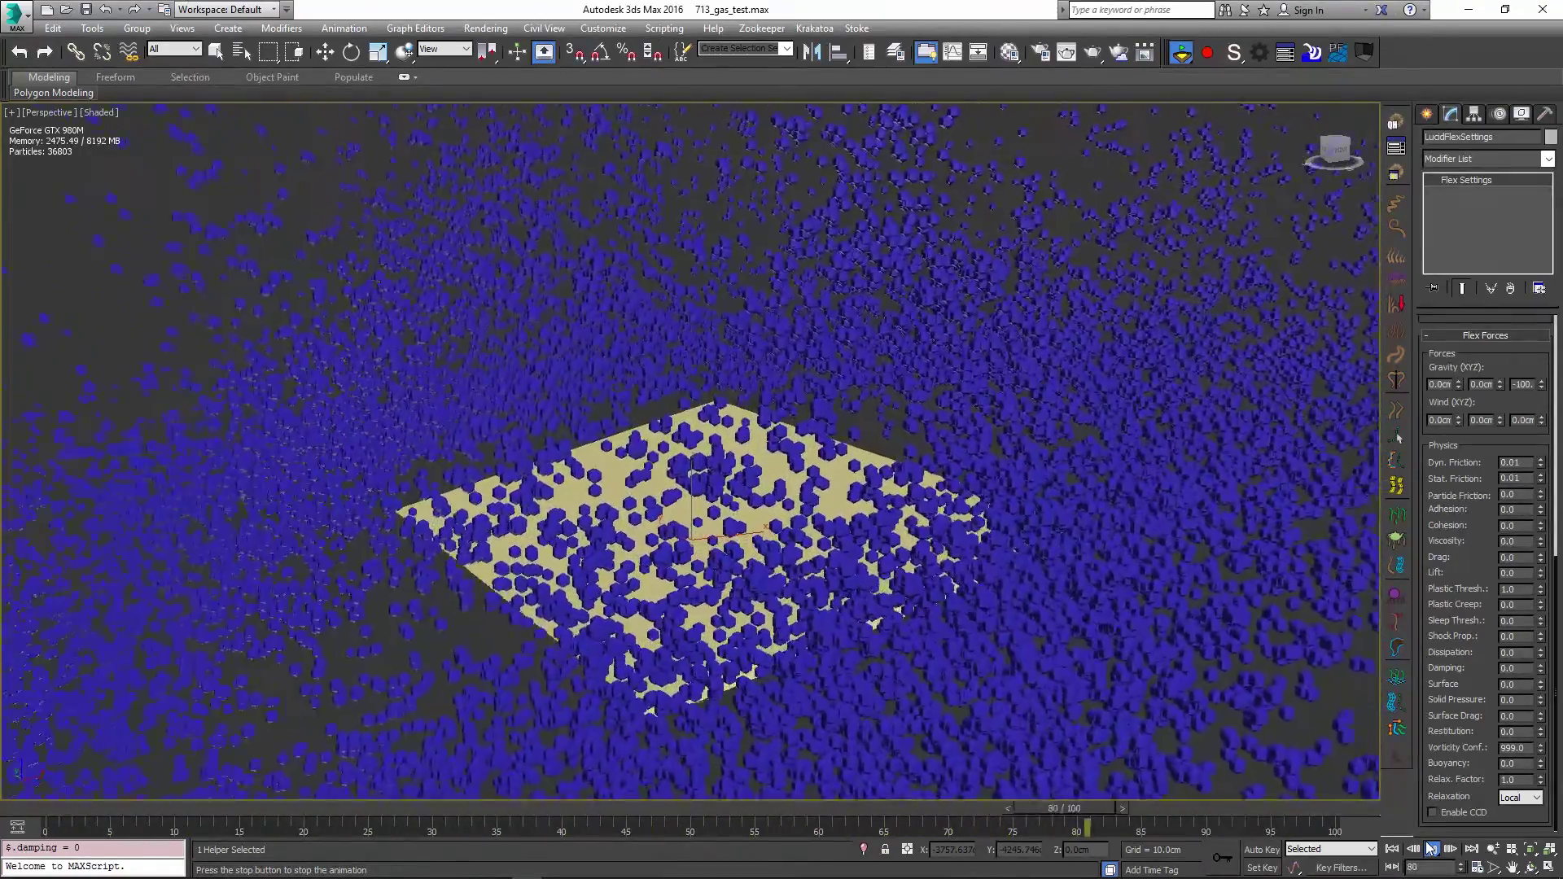
pyautogui.click(1447, 852)
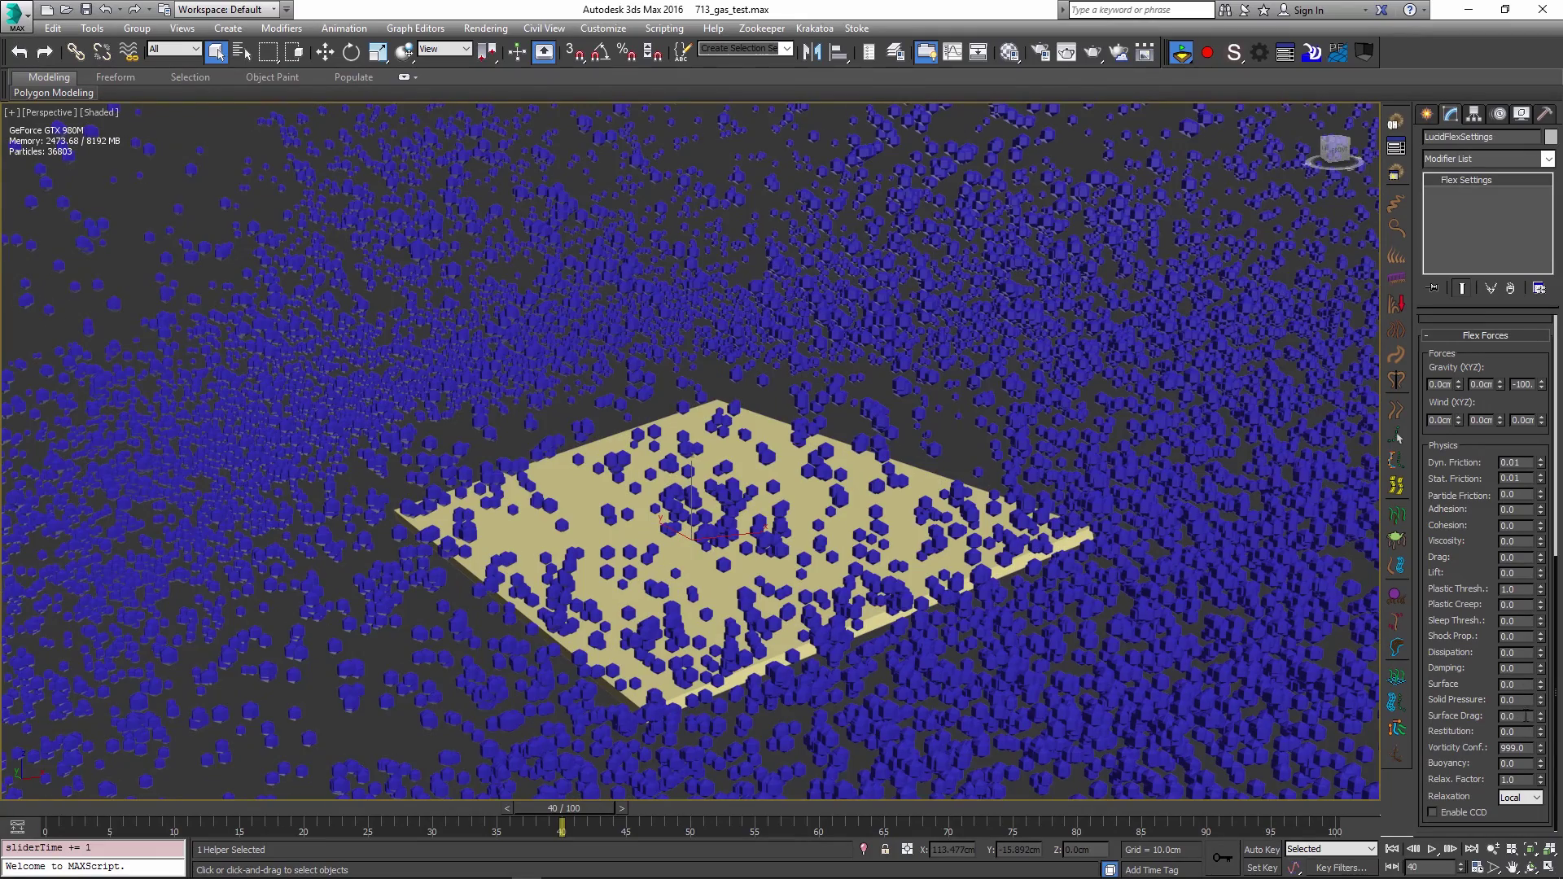
pyautogui.moveTo(1531, 669); pyautogui.dragTo(1460, 669)
pyautogui.press('Home')
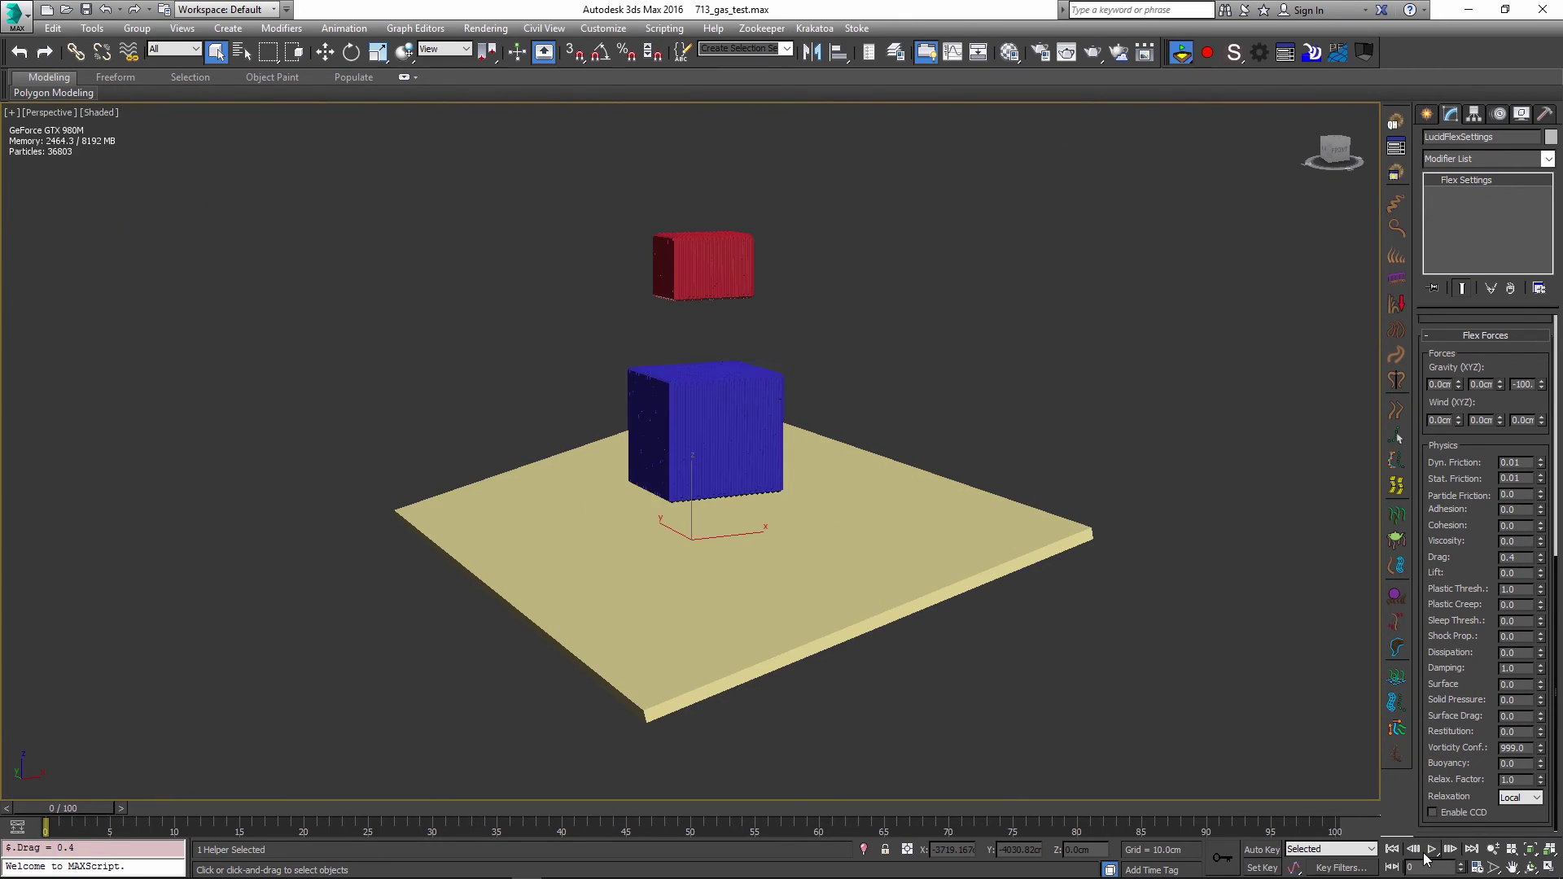
pyautogui.click(1427, 858)
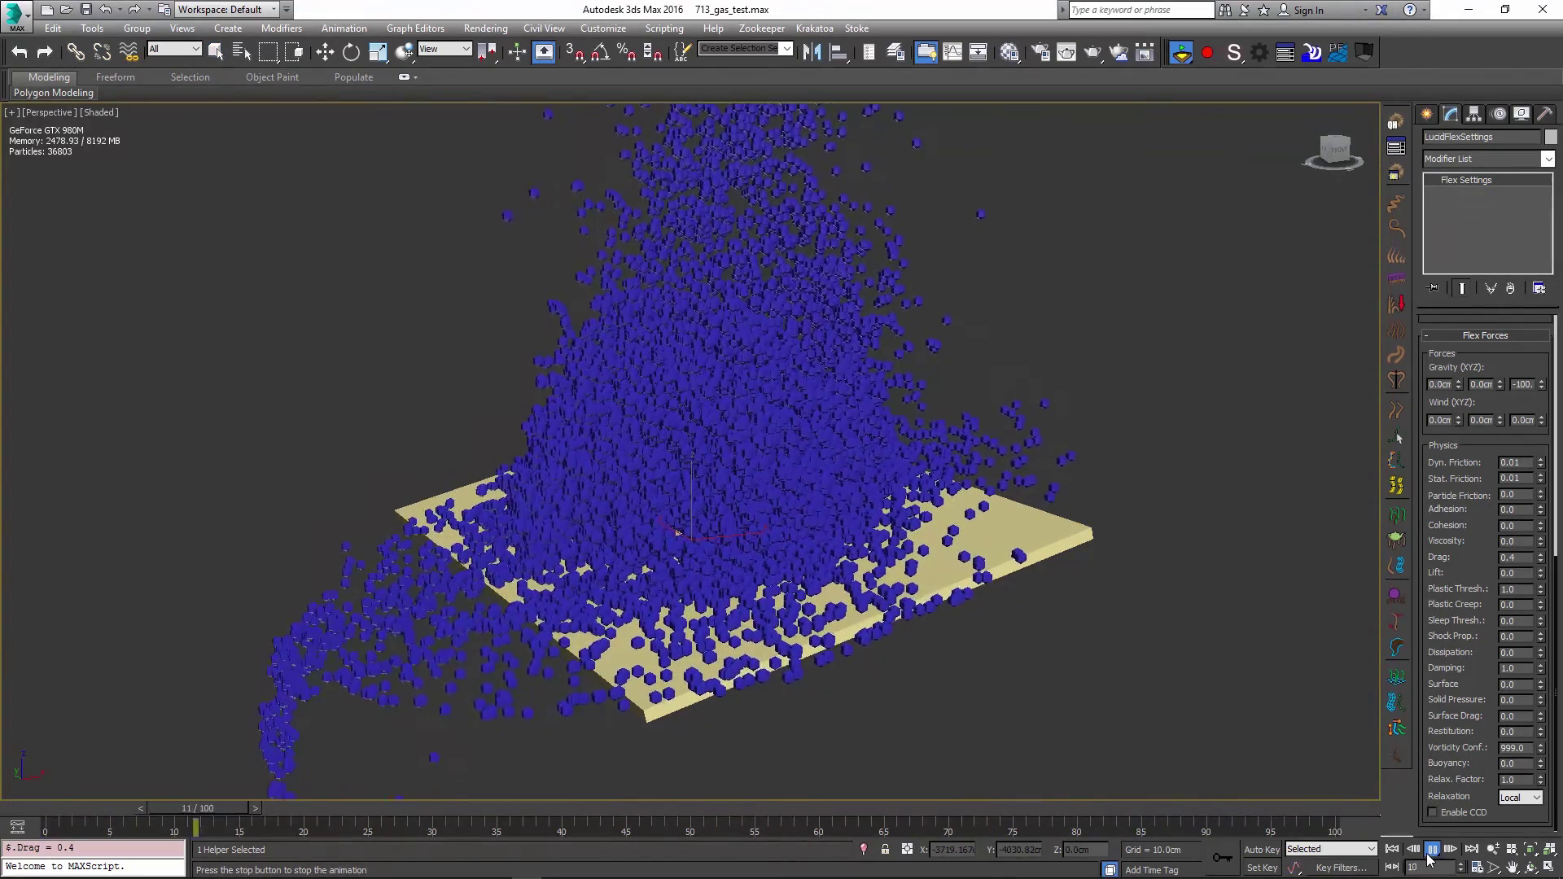
pyautogui.press('Home')
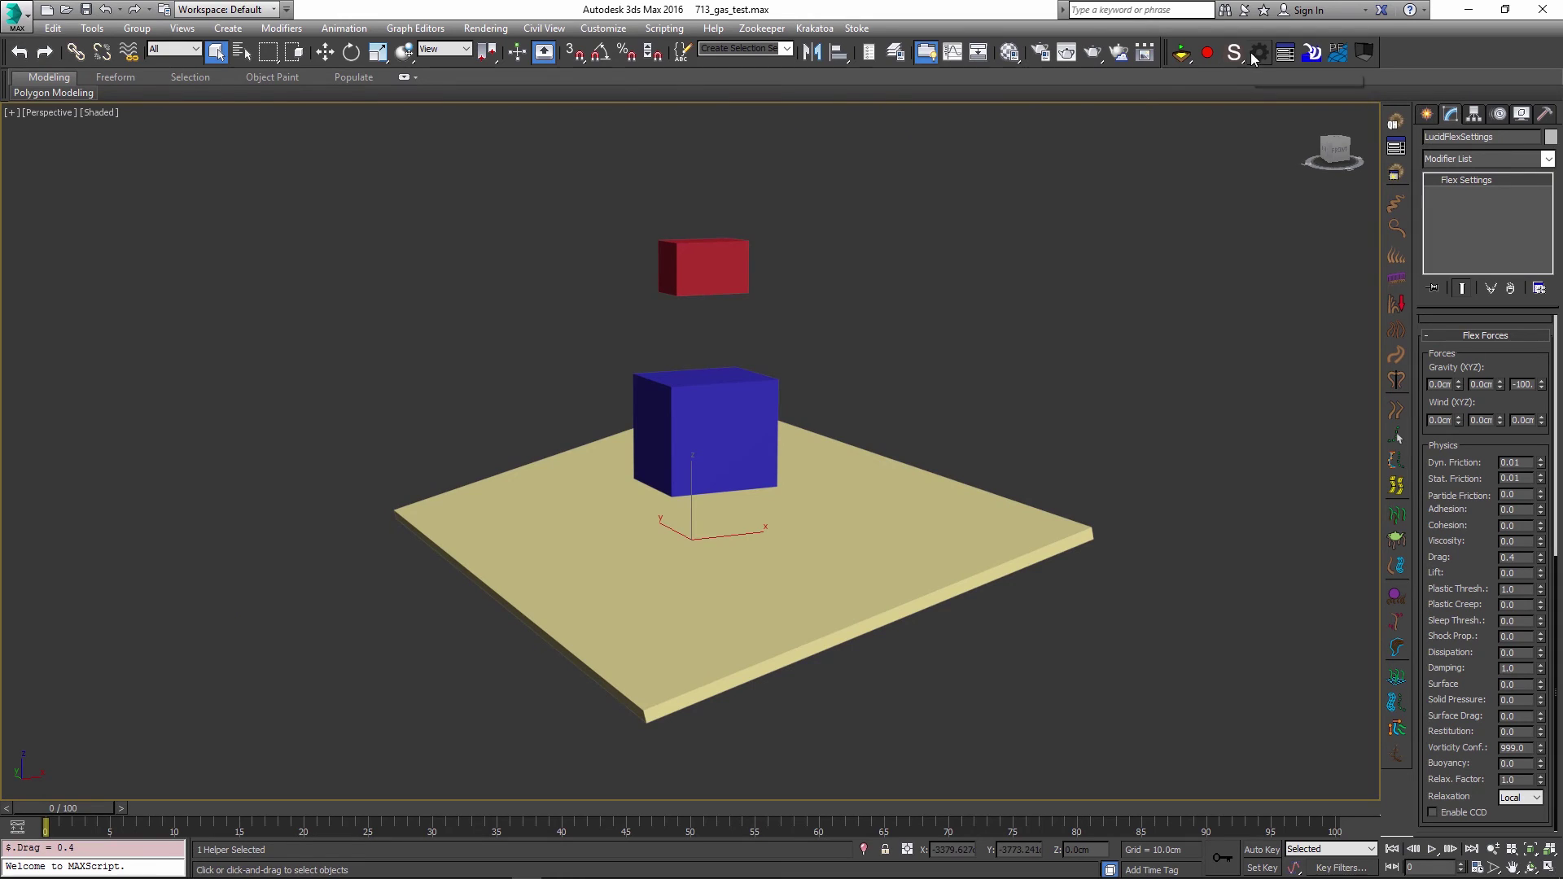
pyautogui.scroll(2, 1488, 462)
pyautogui.scroll(2, 1471, 454)
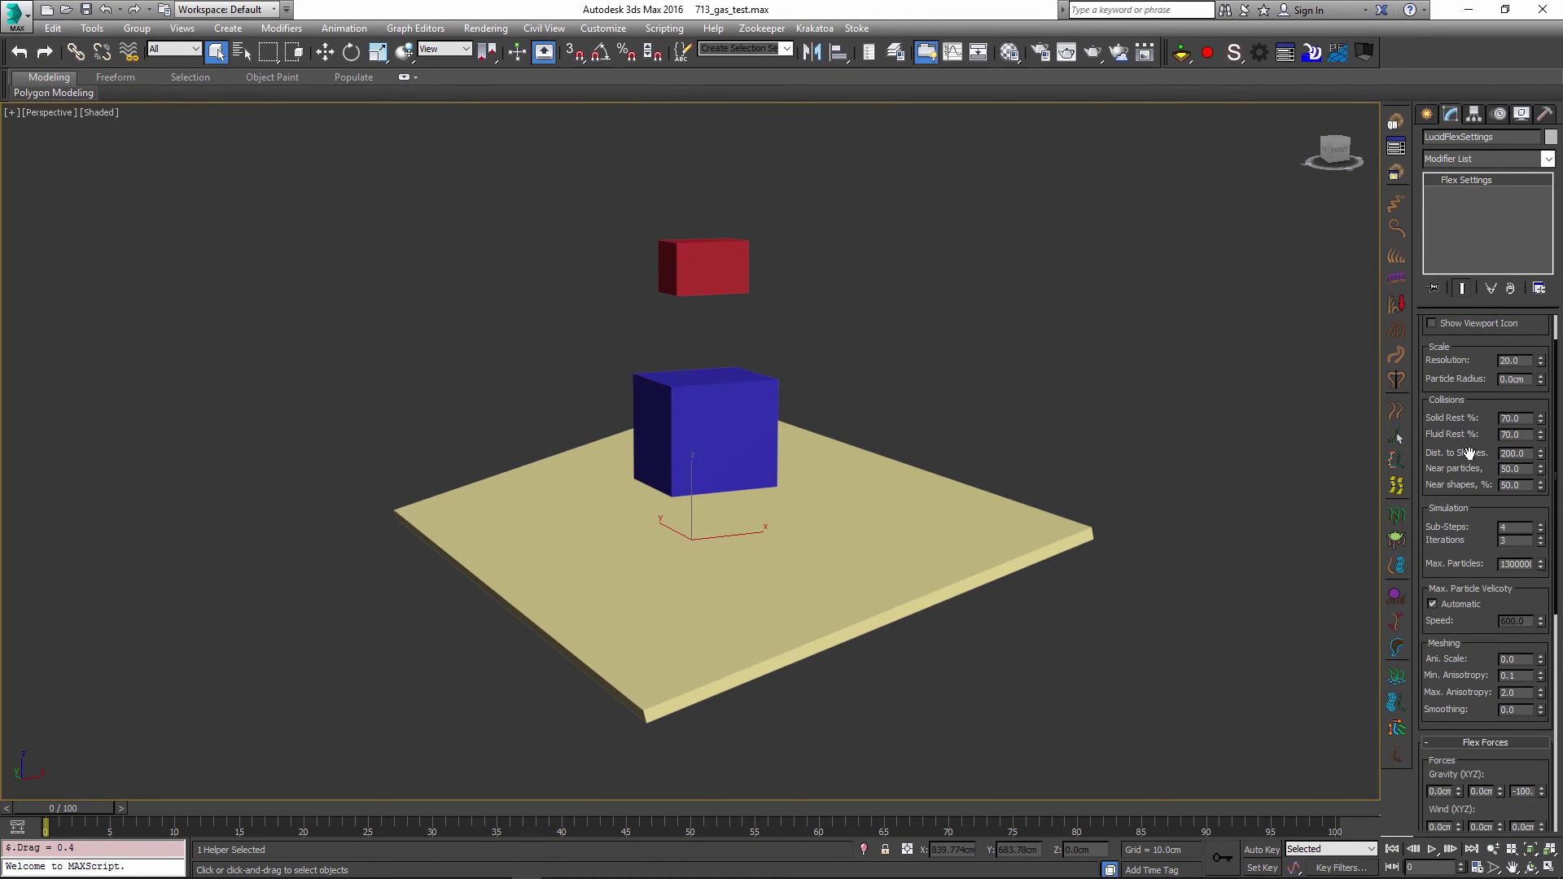
pyautogui.scroll(1, 1463, 441)
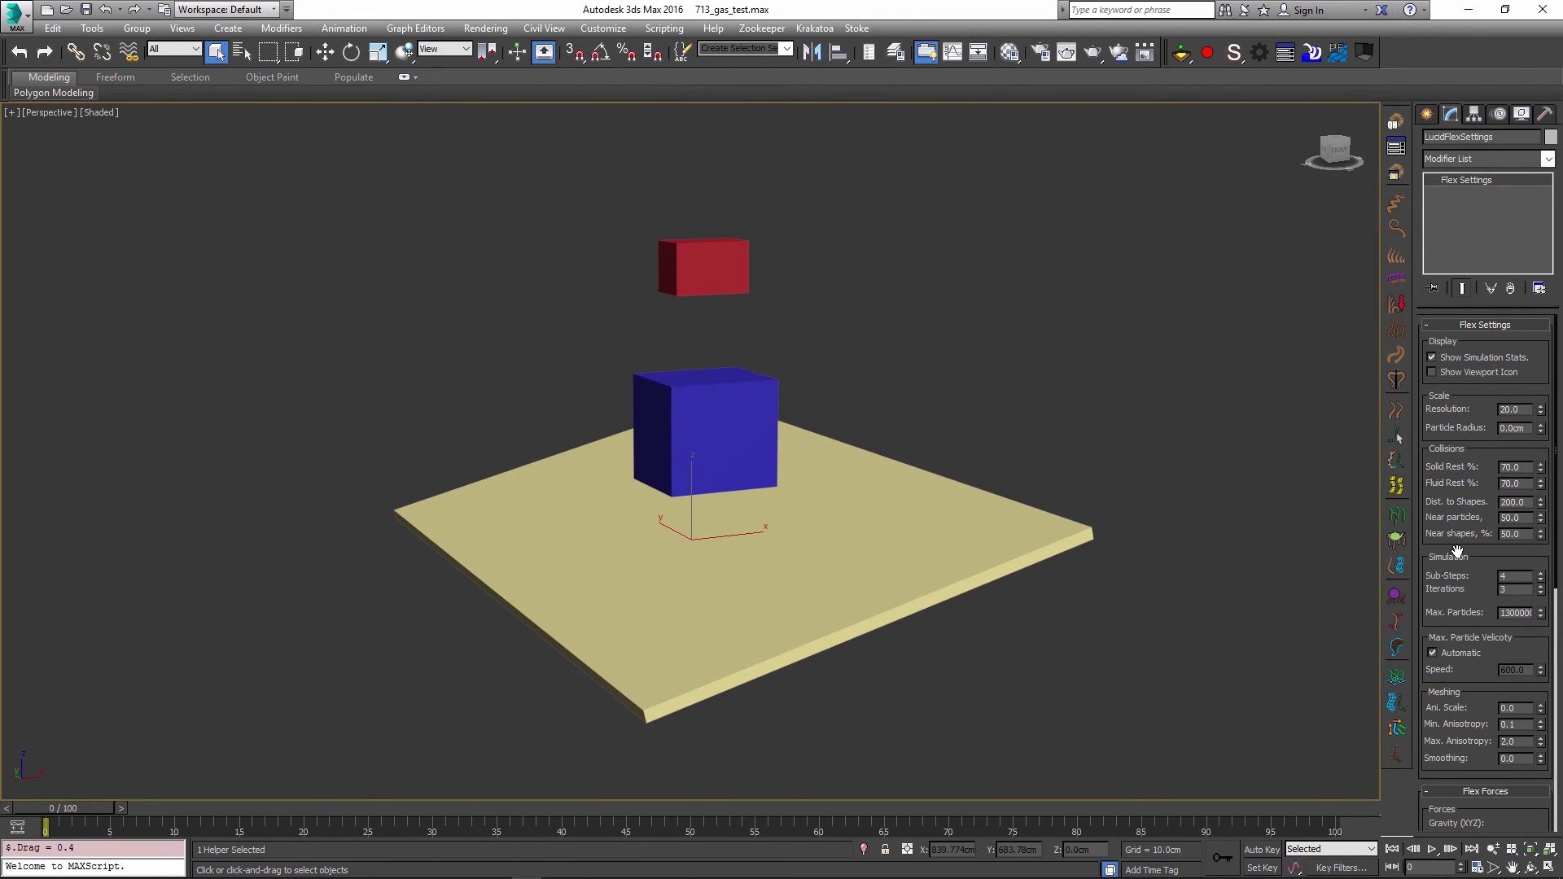
# Step: Set Flex particle Resolution to 40, record the 157-frame simulation, and play it back
pyautogui.doubleClick(1510, 409)
pyautogui.write('40')
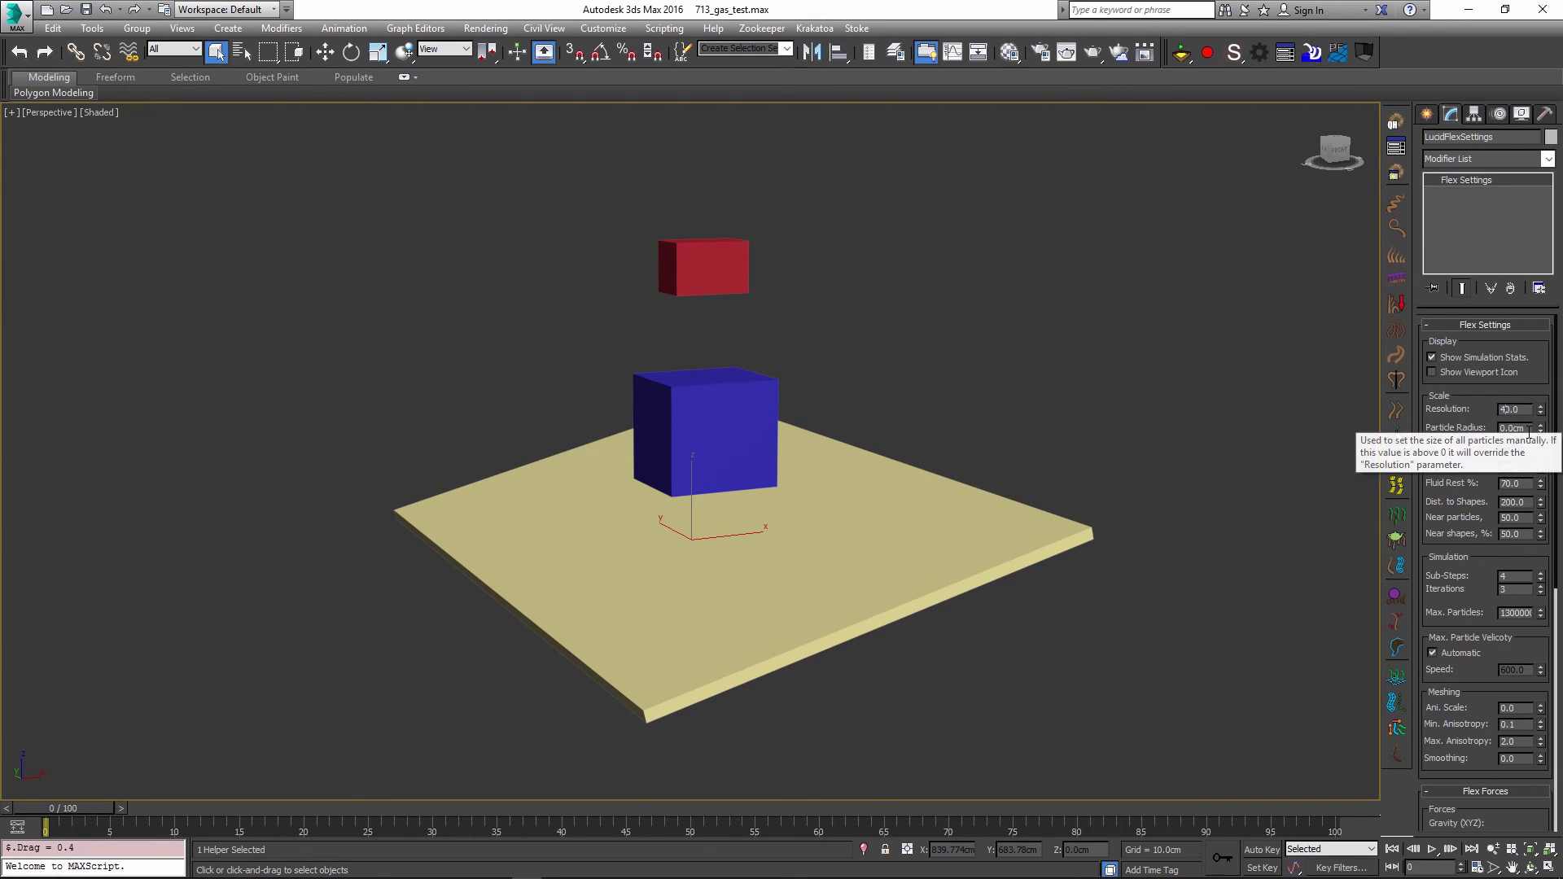
pyautogui.press('Tab')
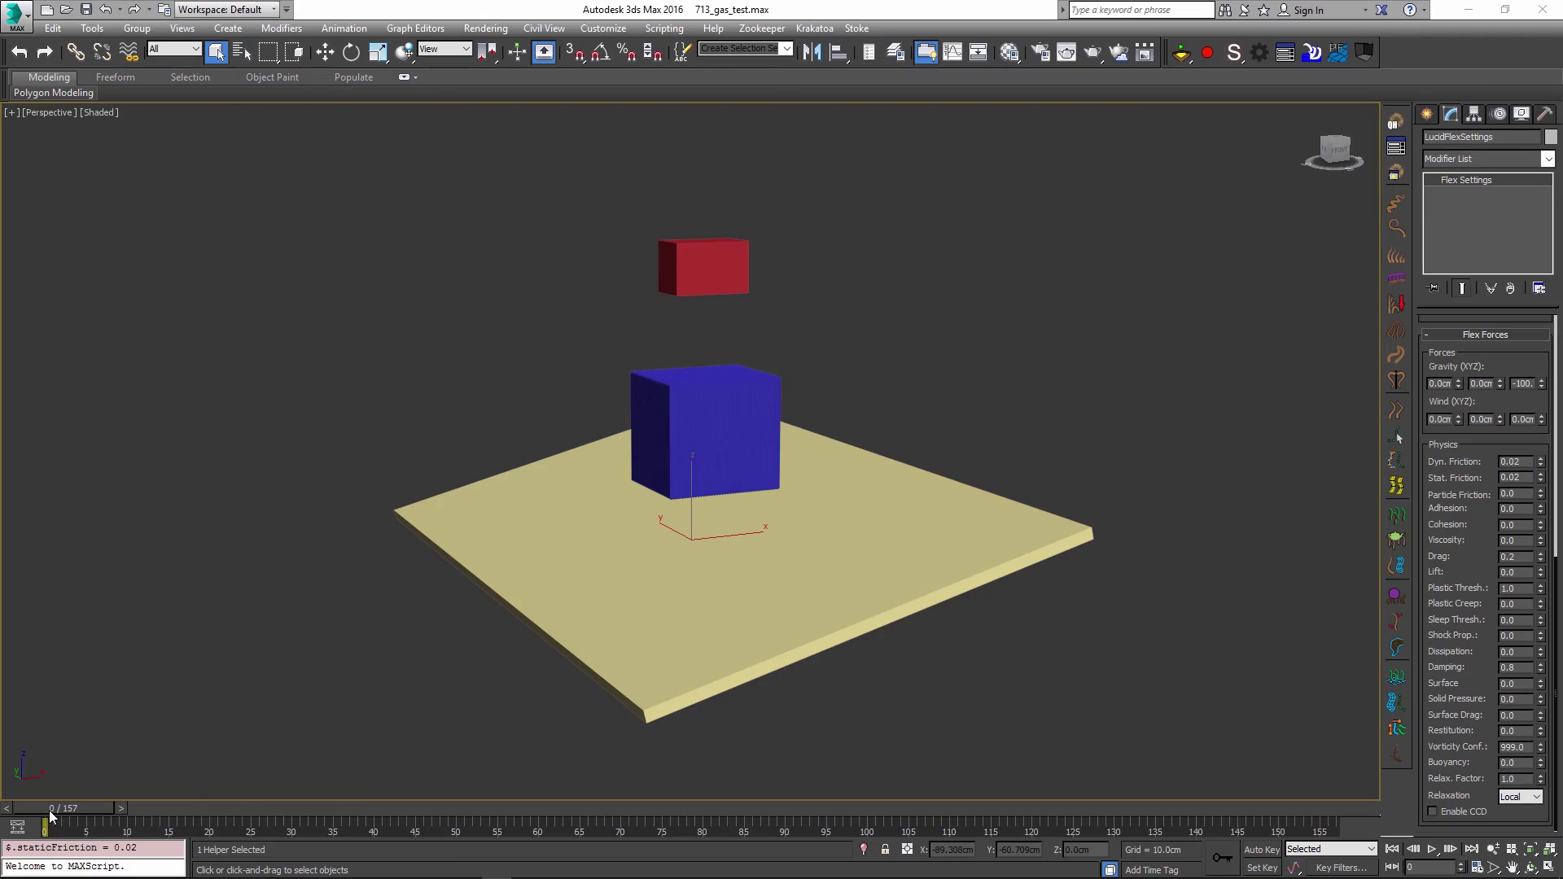
pyautogui.moveTo(52, 816)
pyautogui.mouseDown()
pyautogui.moveTo(1176, 798)
pyautogui.moveTo(1147, 794)
pyautogui.mouseUp()
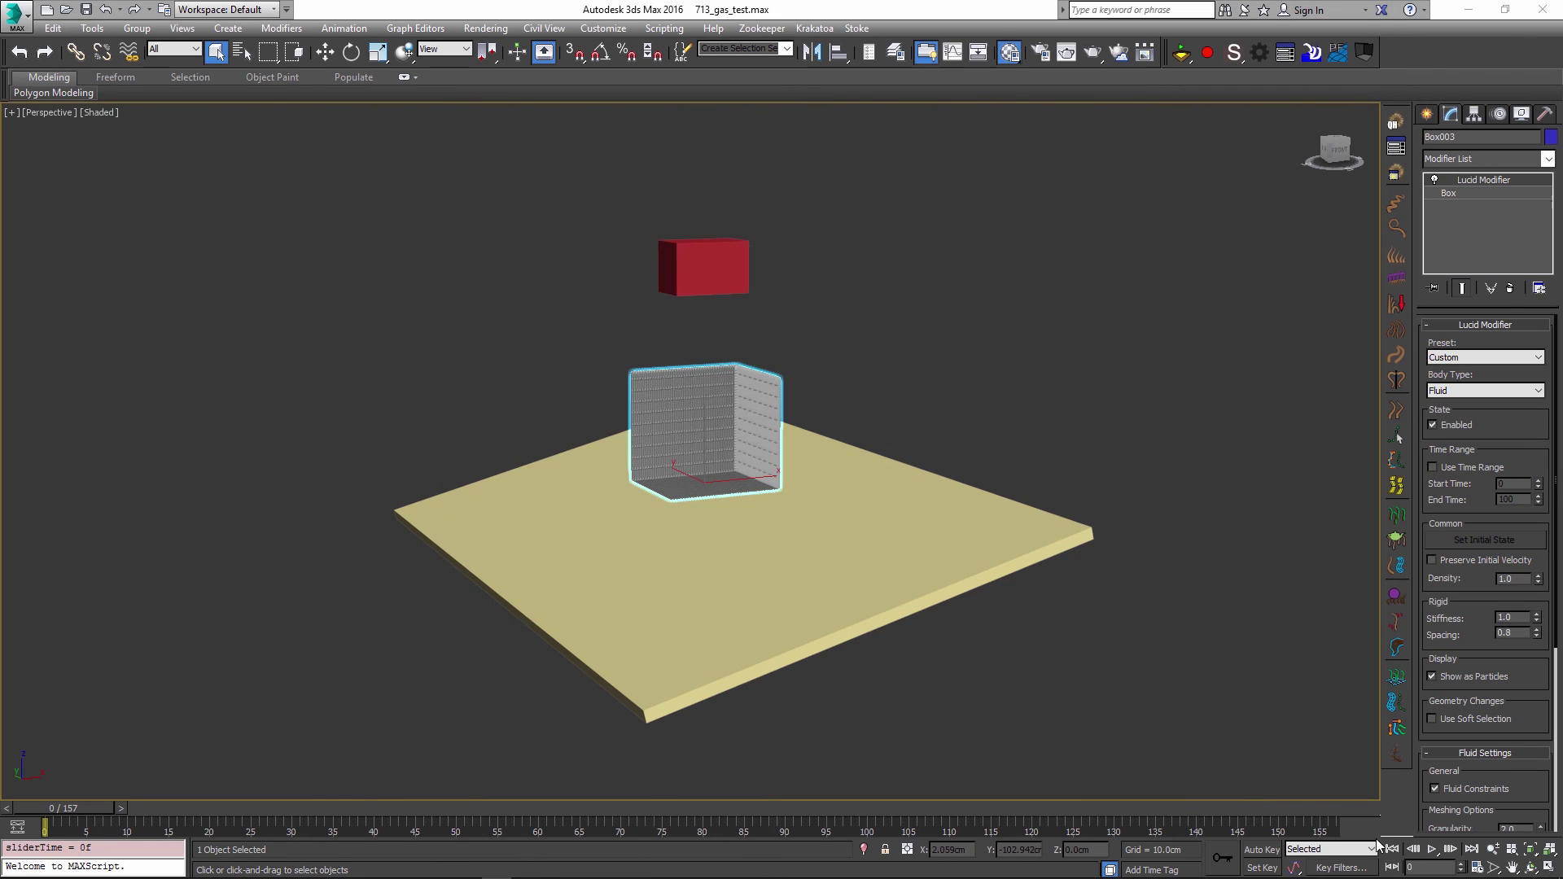
pyautogui.click(1432, 855)
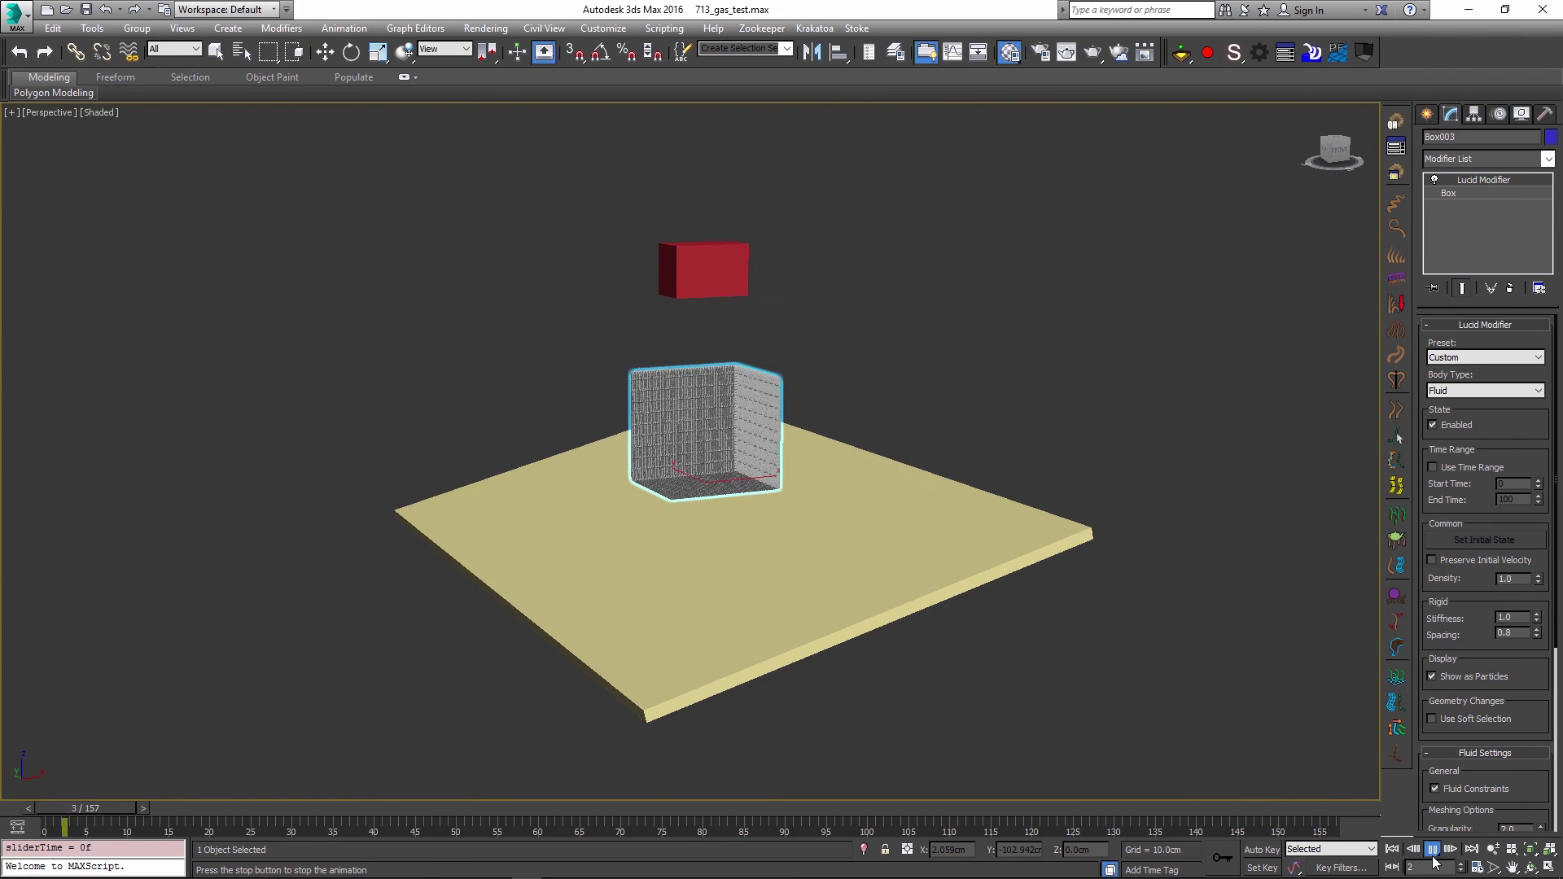